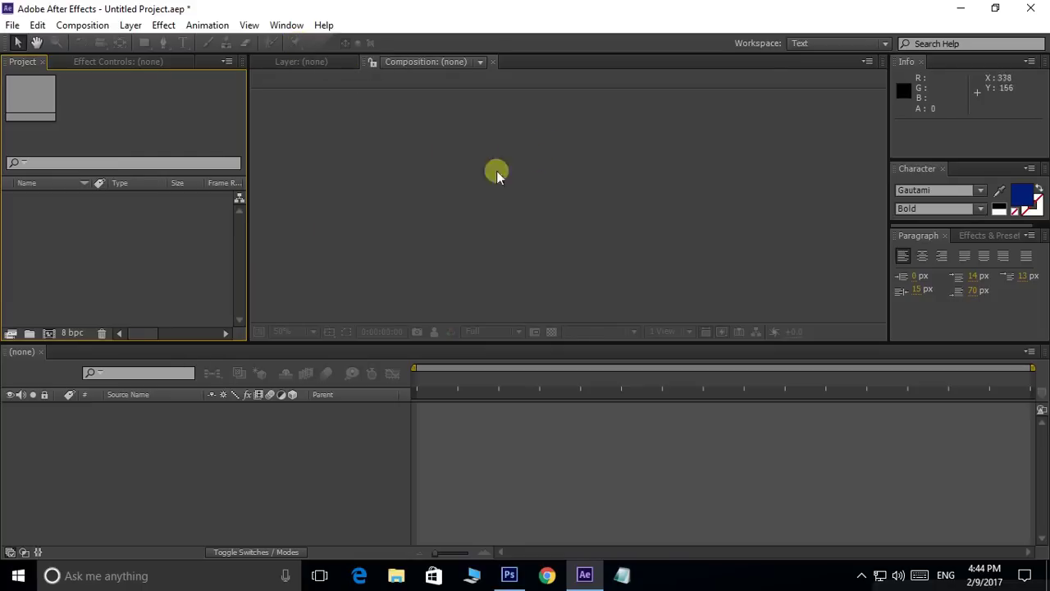
Create Comp 1 with the HDV 1080 25 preset: 1440×1080 at 25 fps.
{"action": "left_click", "coordinate": [49, 333]}
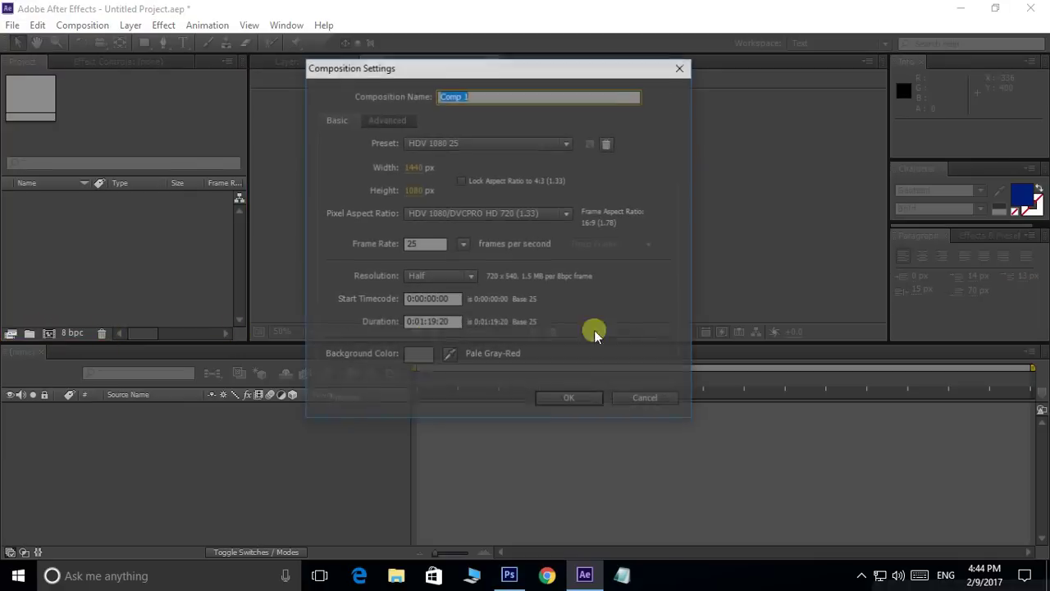
{"action": "left_click", "coordinate": [570, 398]}
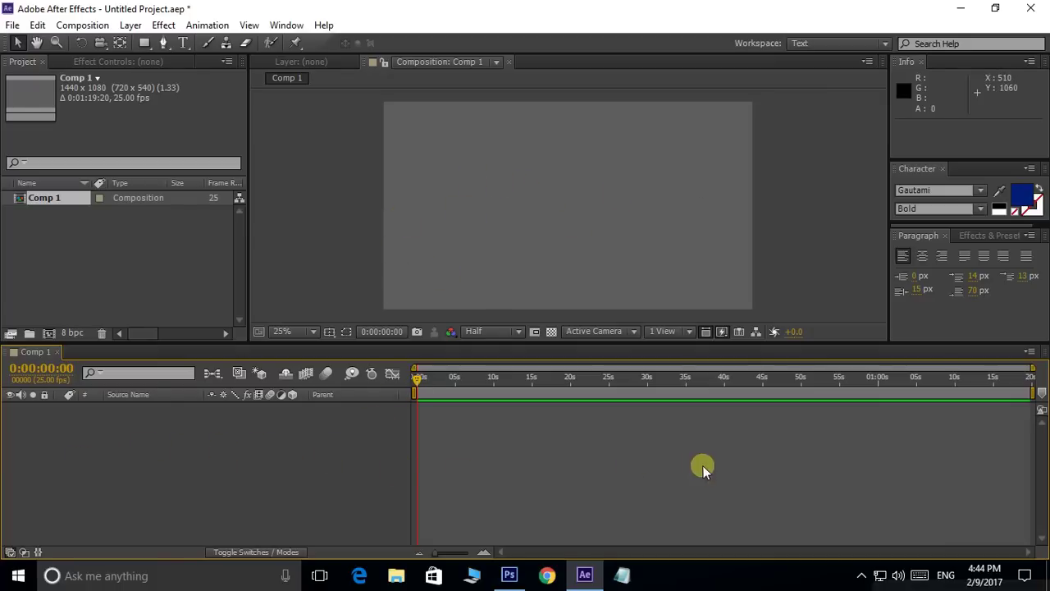
Add a comp-sized 1440×1080 dark red solid named 'background wall' to Comp 1.
{"action": "right_click", "coordinate": [160, 472]}
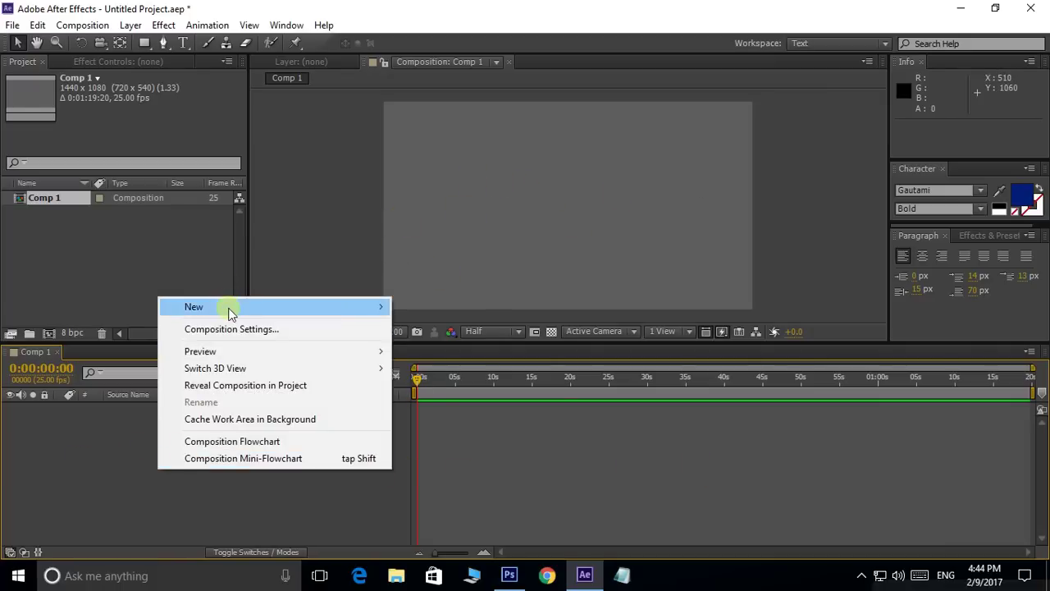
{"action": "mouse_move", "coordinate": [230, 307]}
{"action": "left_click", "coordinate": [433, 351]}
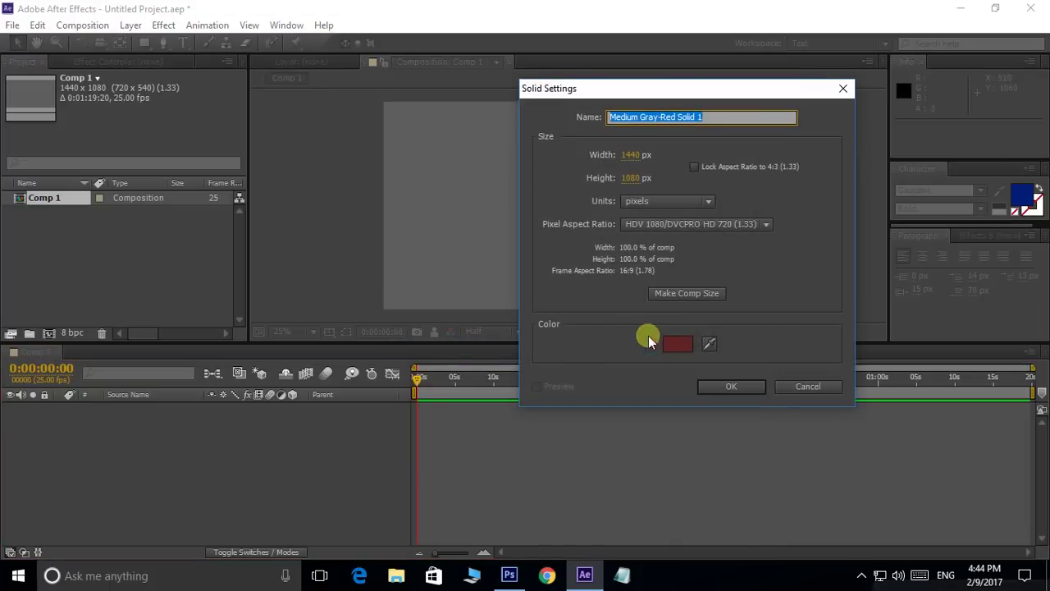
{"action": "left_click_drag", "start_coordinate": [694, 85], "coordinate": [730, 94]}
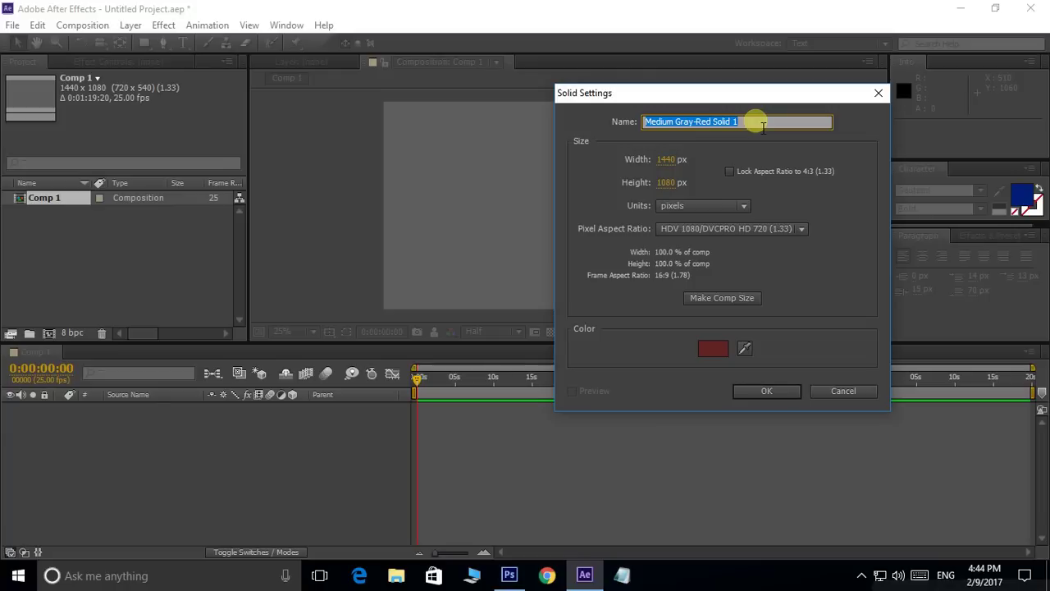
{"action": "type", "text": "background wall"}
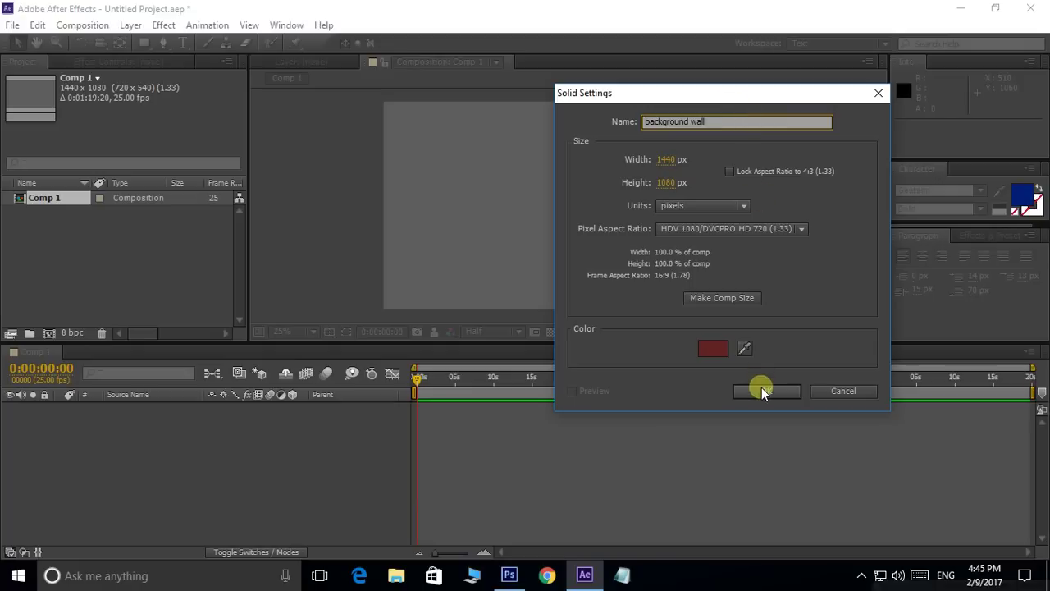
{"action": "left_click", "coordinate": [721, 297]}
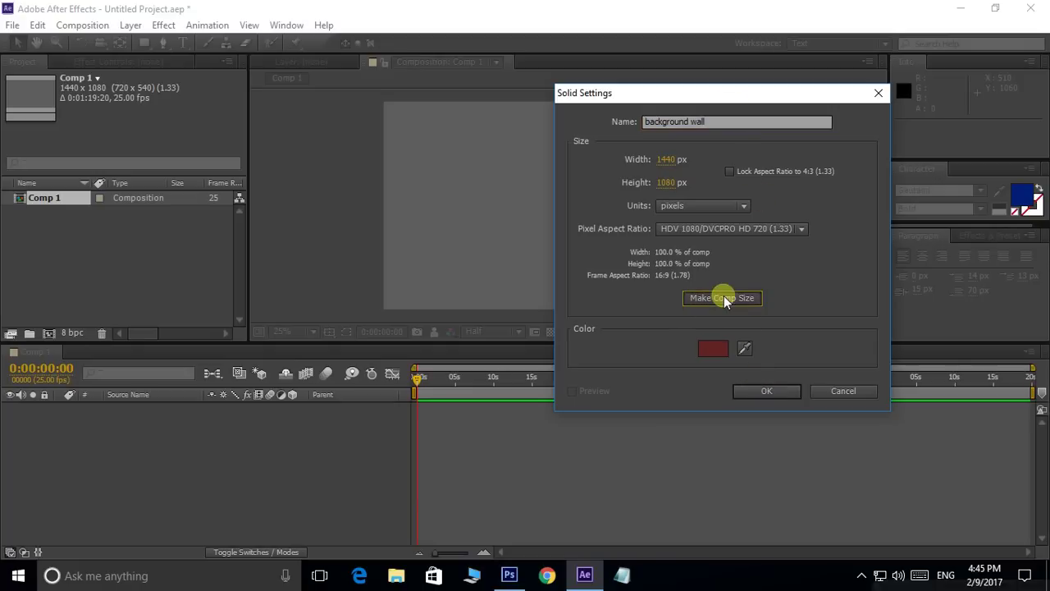
{"action": "left_click", "coordinate": [766, 390]}
{"action": "key", "text": "comma"}
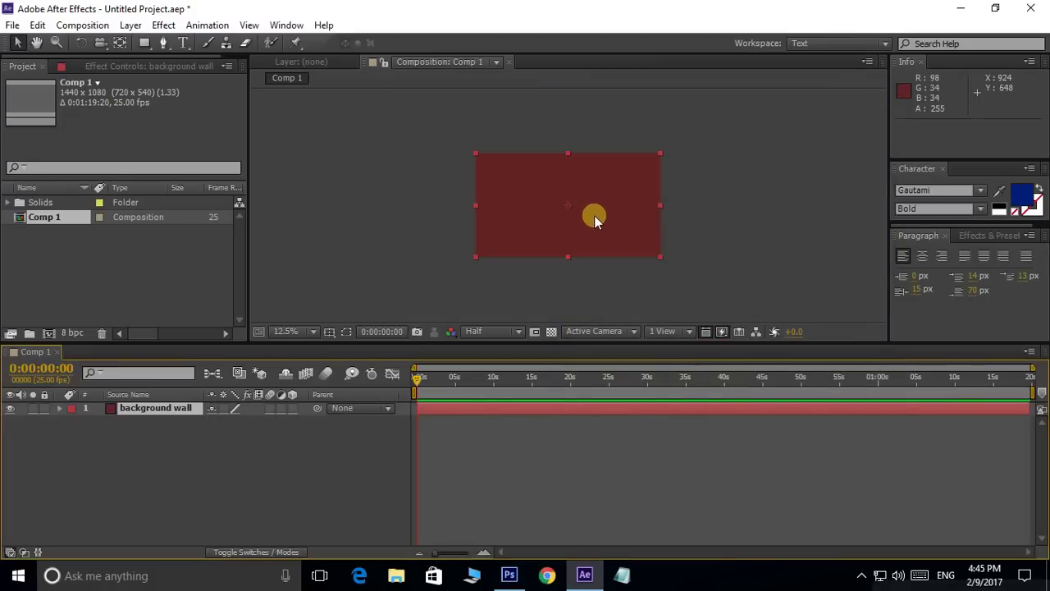
{"action": "key", "text": "period"}
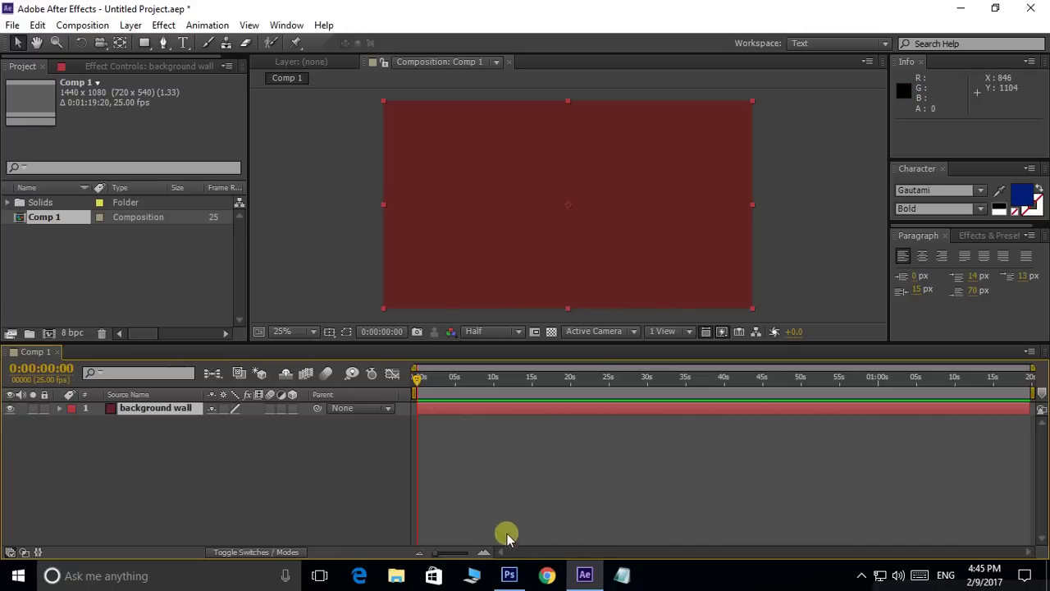
In Photoshop, use Telugu input to type 'telugu' and create the text 'తెలుగు'.
{"action": "left_click", "coordinate": [511, 575]}
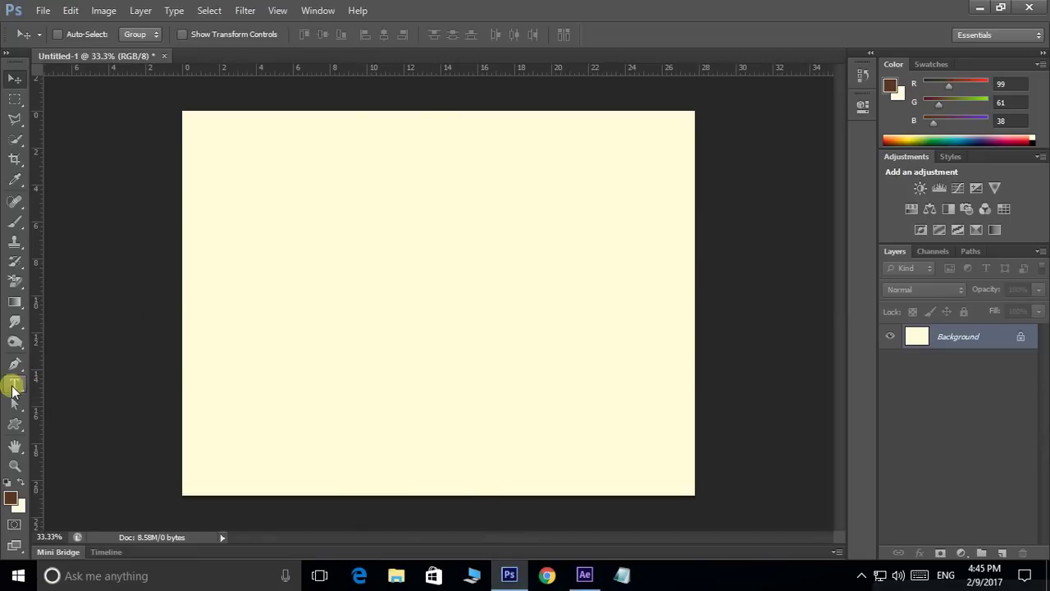
{"action": "left_click", "coordinate": [14, 386]}
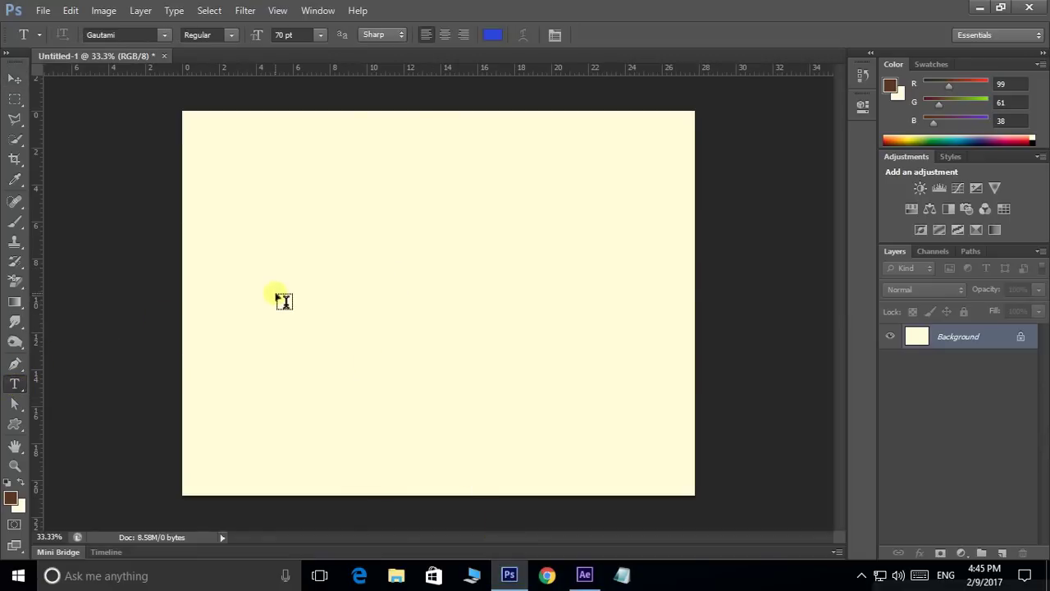
{"action": "left_click", "coordinate": [946, 575]}
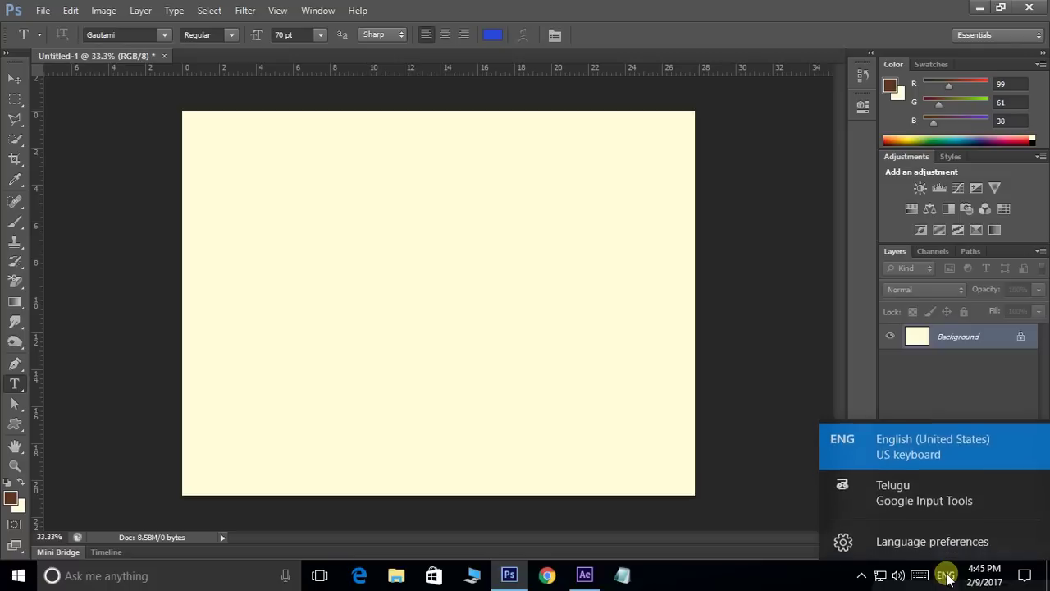
{"action": "left_click", "coordinate": [901, 483]}
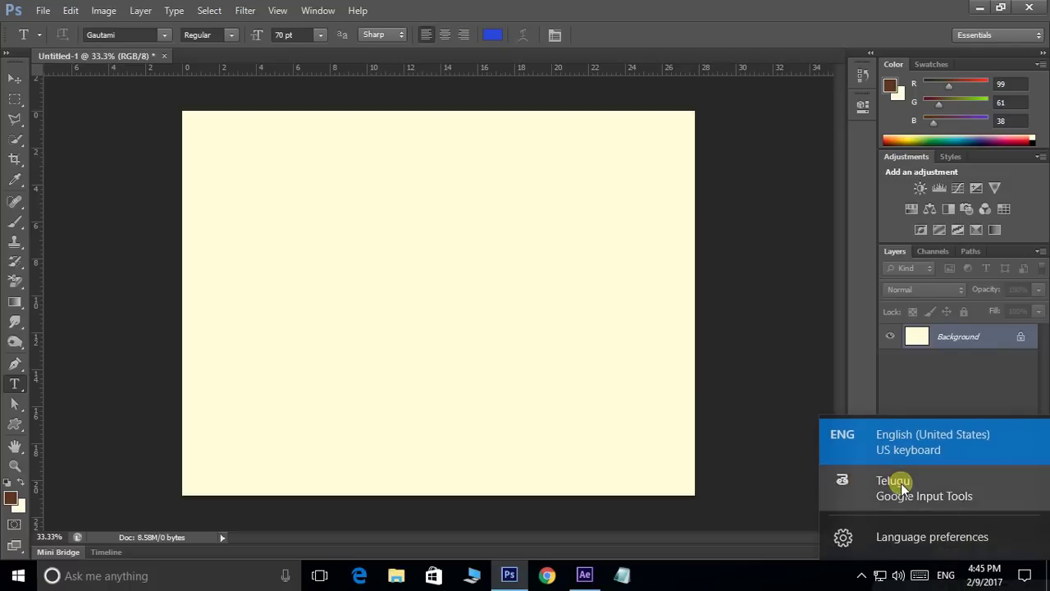
{"action": "left_click", "coordinate": [301, 289]}
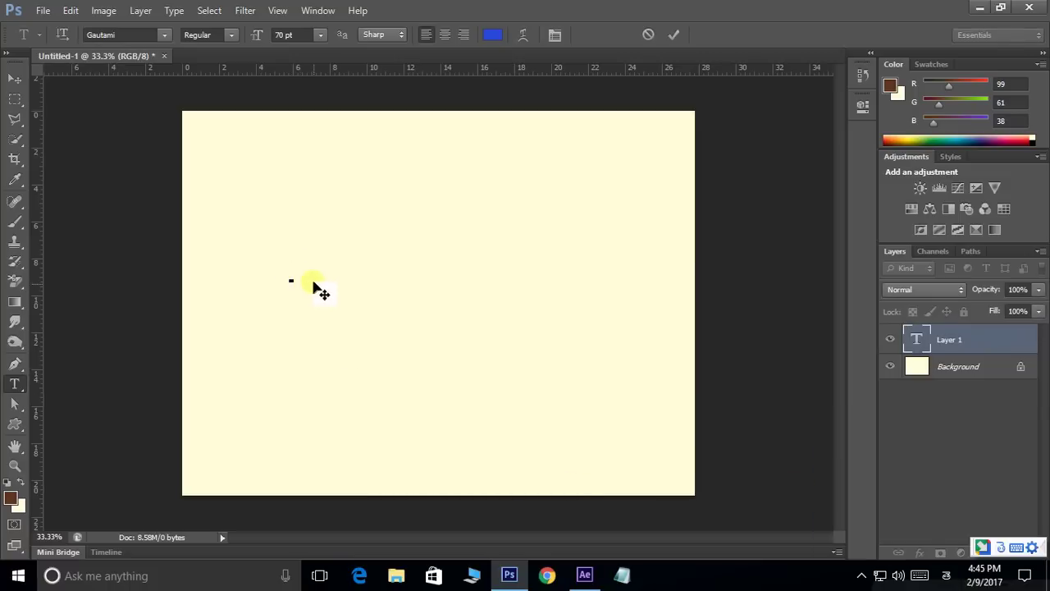
{"action": "type", "text": "telugu"}
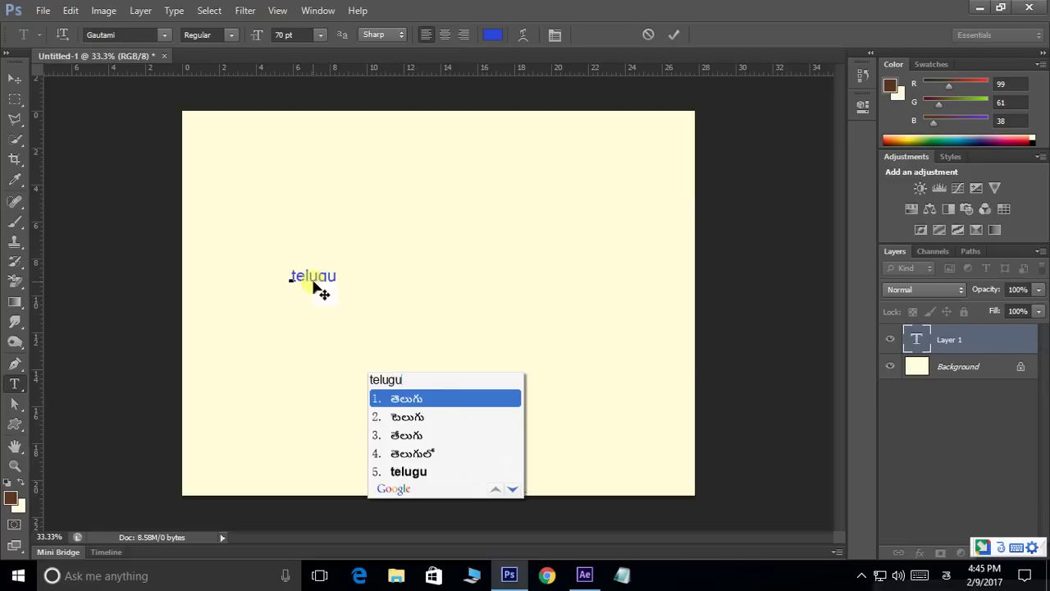
{"action": "key", "text": "Return"}
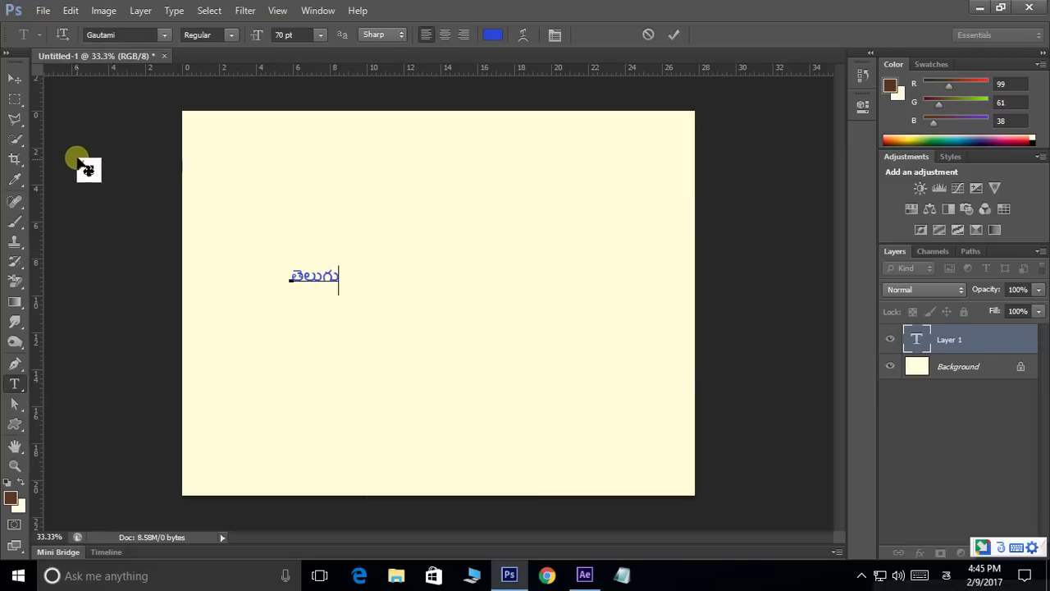
{"action": "left_click", "coordinate": [15, 78]}
Scale the Telugu text up about 687% and centre it on the canvas.
{"action": "key", "text": "ctrl+t"}
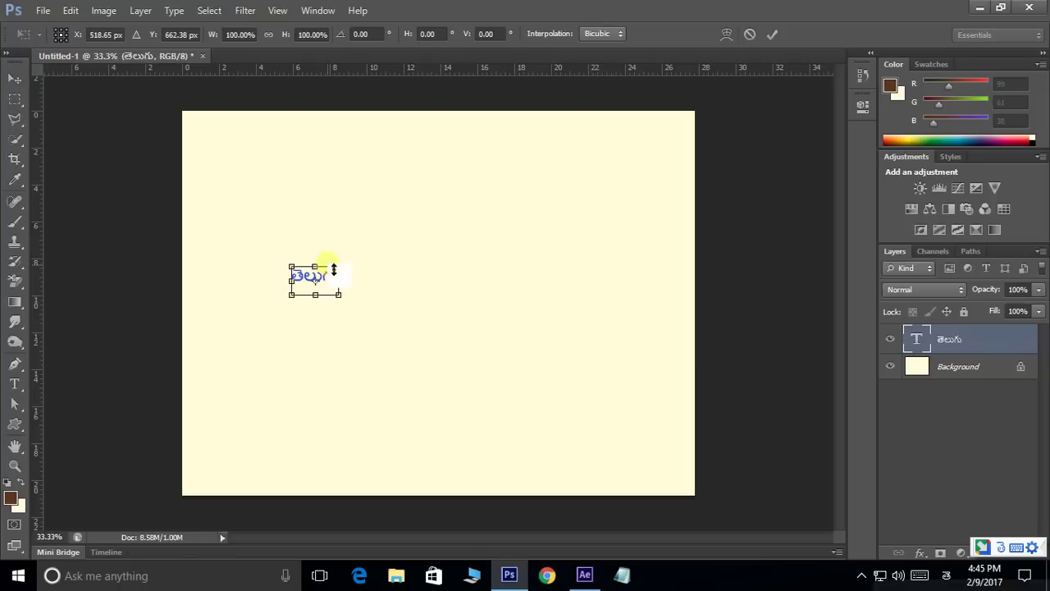
{"action": "left_click_drag", "start_coordinate": [339, 268], "coordinate": [499, 215]}
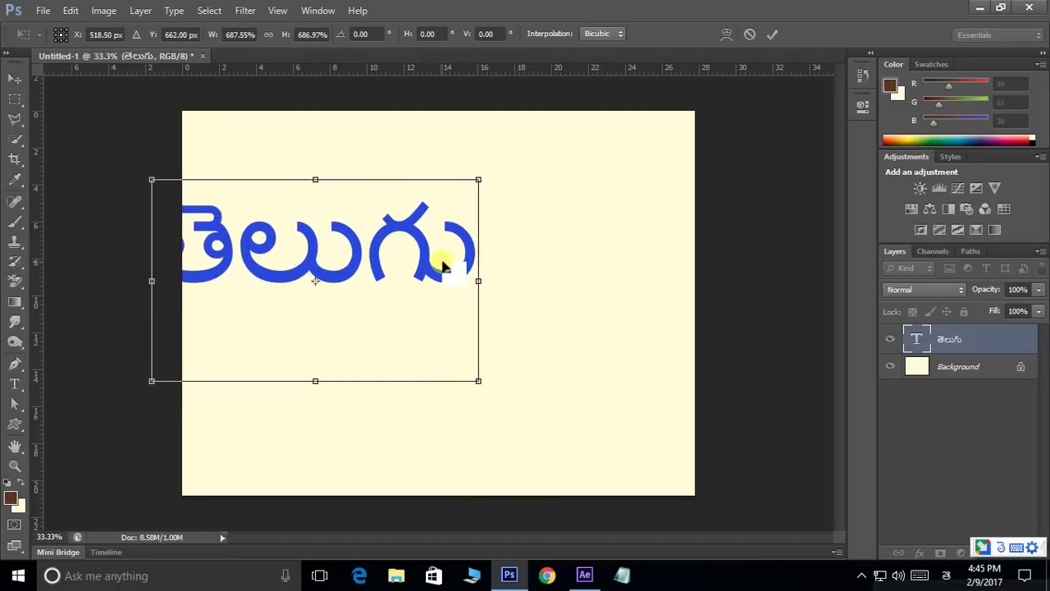
{"action": "left_click_drag", "start_coordinate": [440, 275], "coordinate": [542, 307]}
{"action": "key", "text": "Return"}
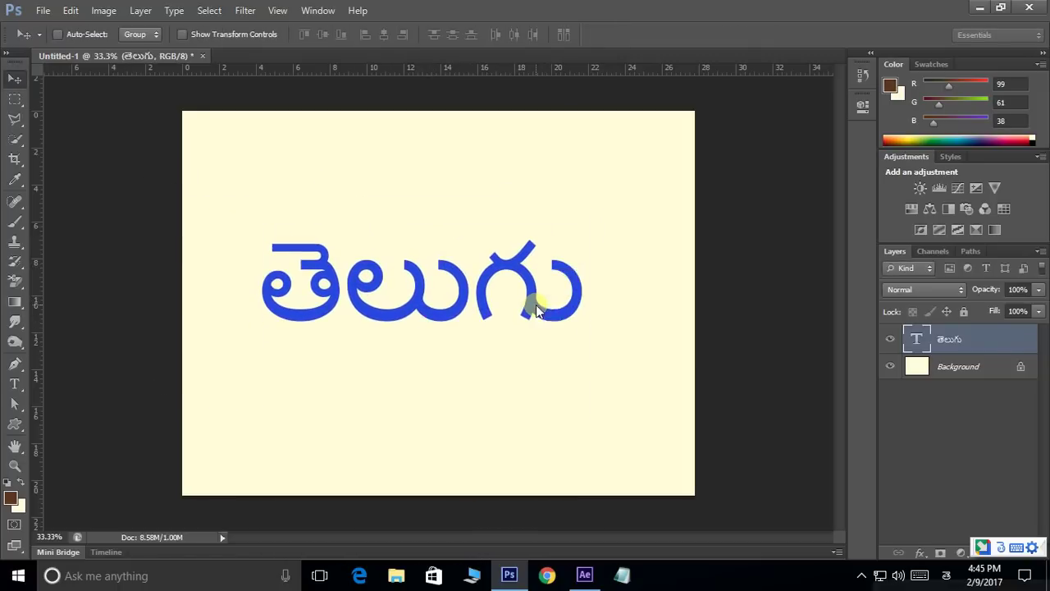
Select all of the Telugu text in the text layer.
{"action": "left_click", "coordinate": [15, 383]}
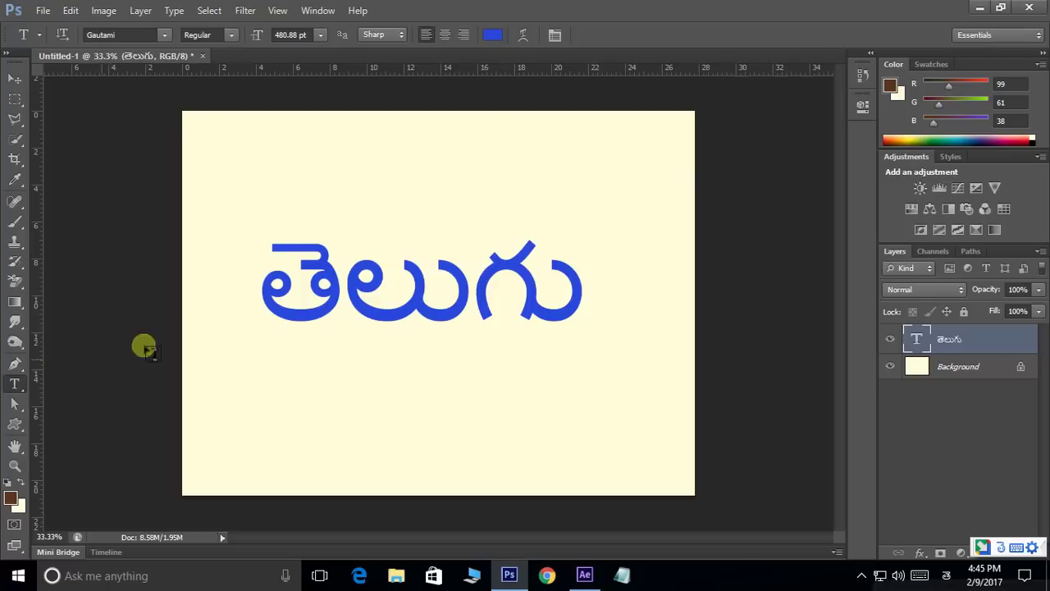
{"action": "left_click", "coordinate": [273, 284]}
{"action": "left_click_drag", "start_coordinate": [273, 285], "coordinate": [609, 270]}
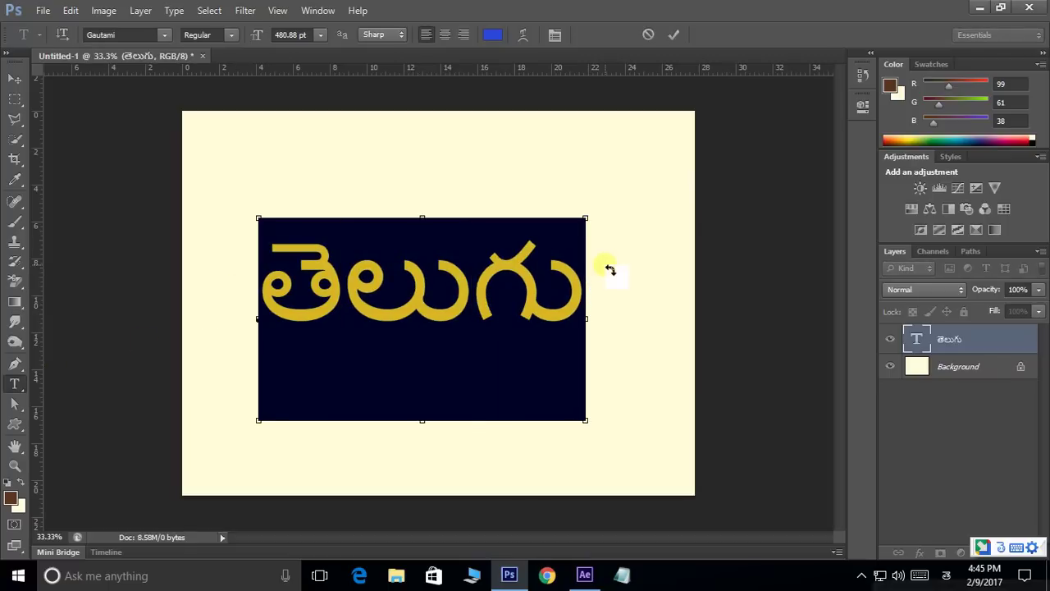
Paste the Telugu text into a new After Effects text layer over the wall.
{"action": "left_click", "coordinate": [584, 574]}
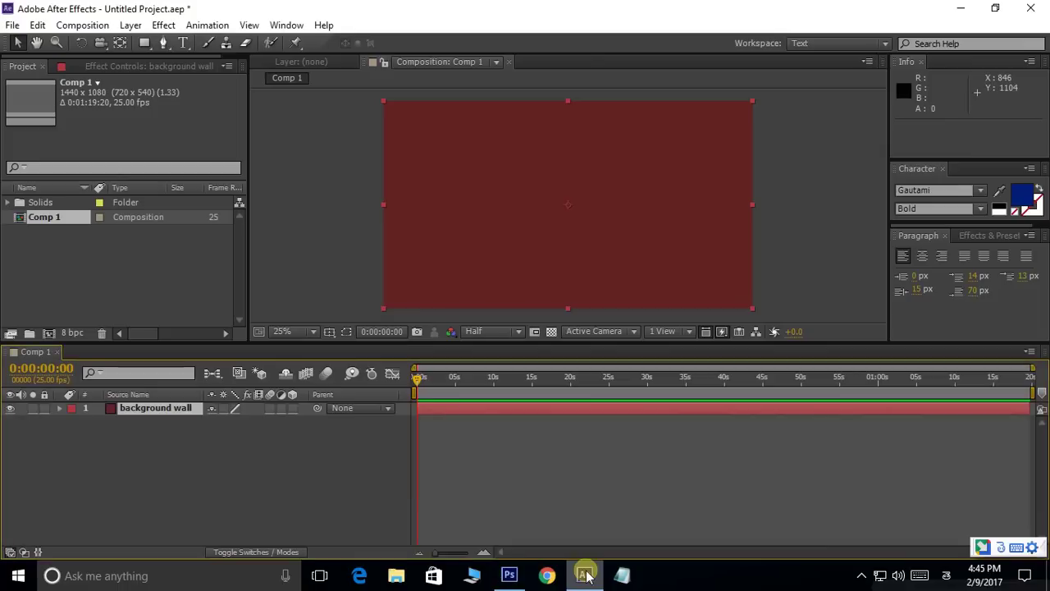
{"action": "left_click", "coordinate": [183, 43]}
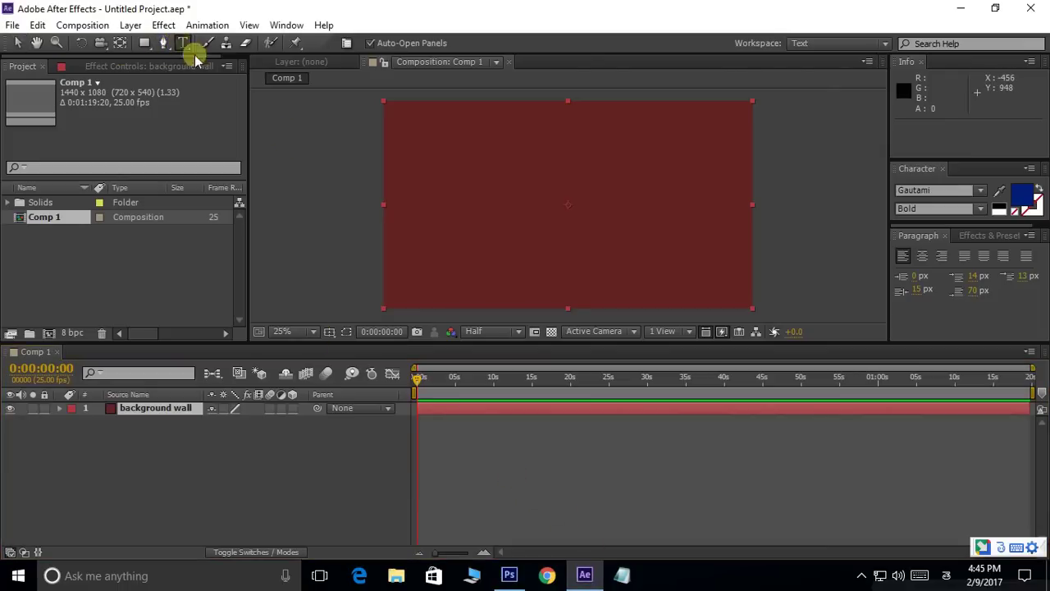
{"action": "left_click", "coordinate": [472, 193]}
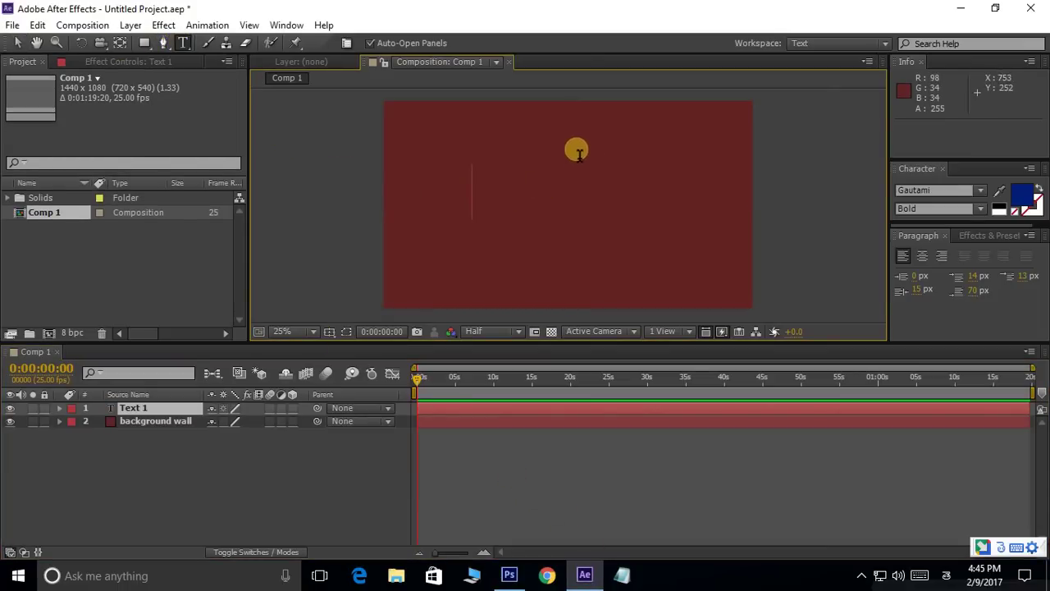
{"action": "key", "text": "ctrl+v"}
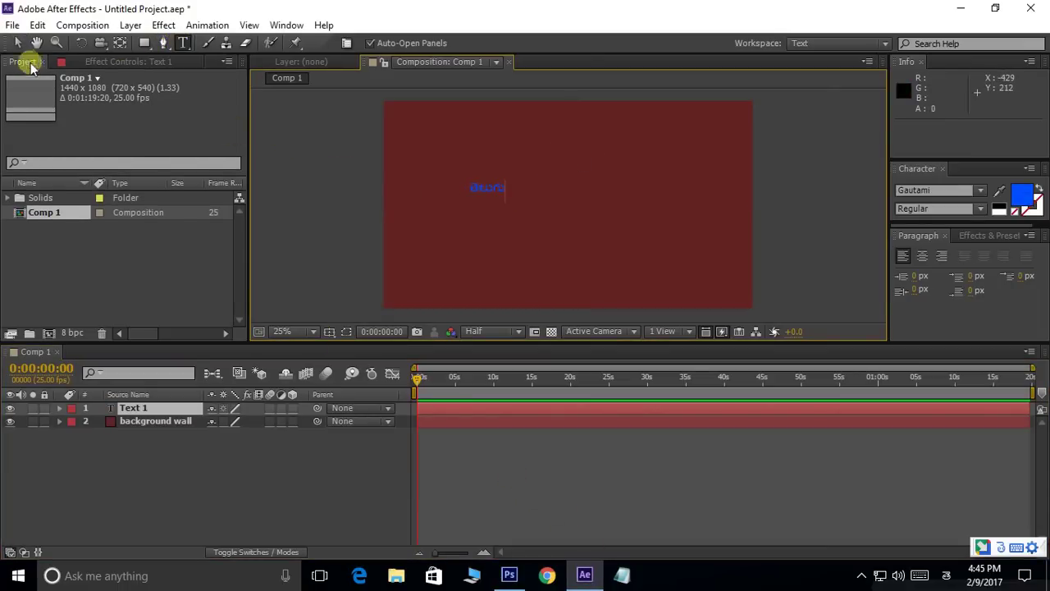
{"action": "left_click", "coordinate": [18, 44]}
Scale the Telugu text to about 557% and move it slightly lower.
{"action": "mouse_move", "coordinate": [505, 182]}
{"action": "left_mouse_down"}
{"action": "mouse_move", "coordinate": [617, 144]}
{"action": "mouse_move", "coordinate": [542, 181]}
{"action": "left_mouse_up"}
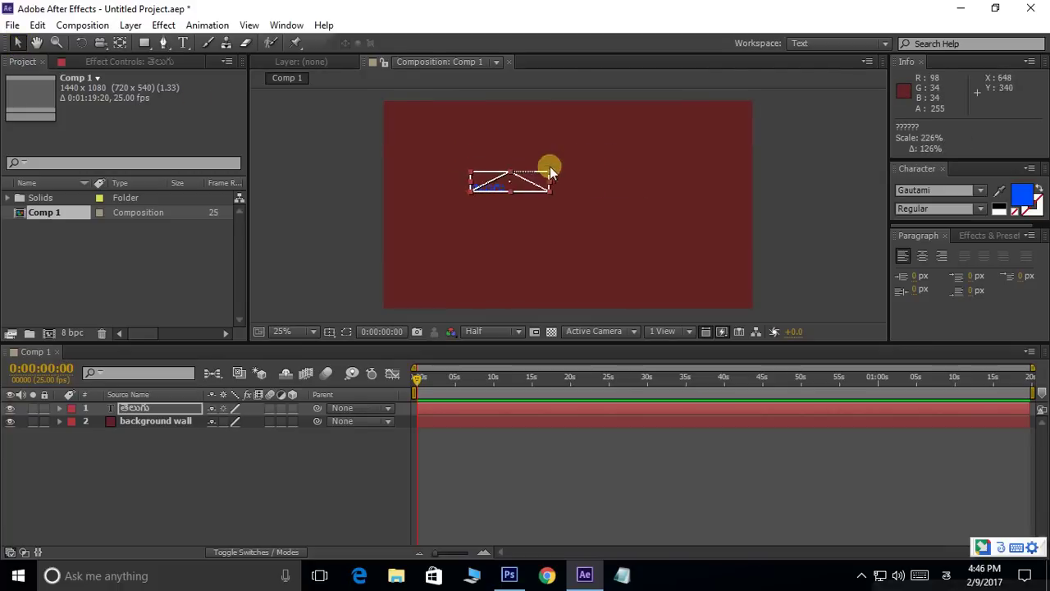
{"action": "left_click_drag", "start_coordinate": [542, 181], "coordinate": [763, 142]}
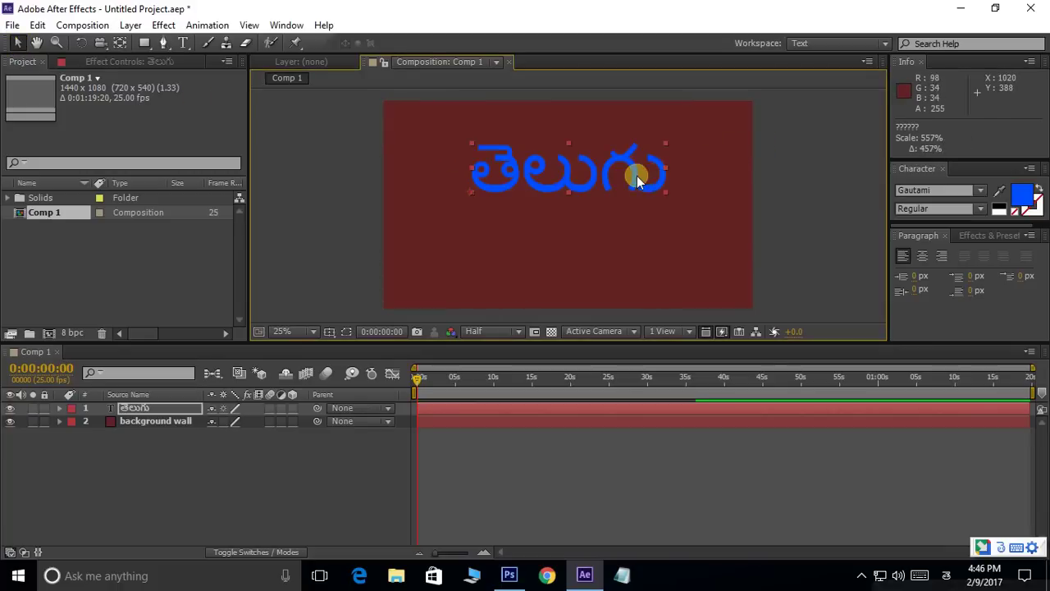
{"action": "left_click_drag", "start_coordinate": [636, 169], "coordinate": [634, 206]}
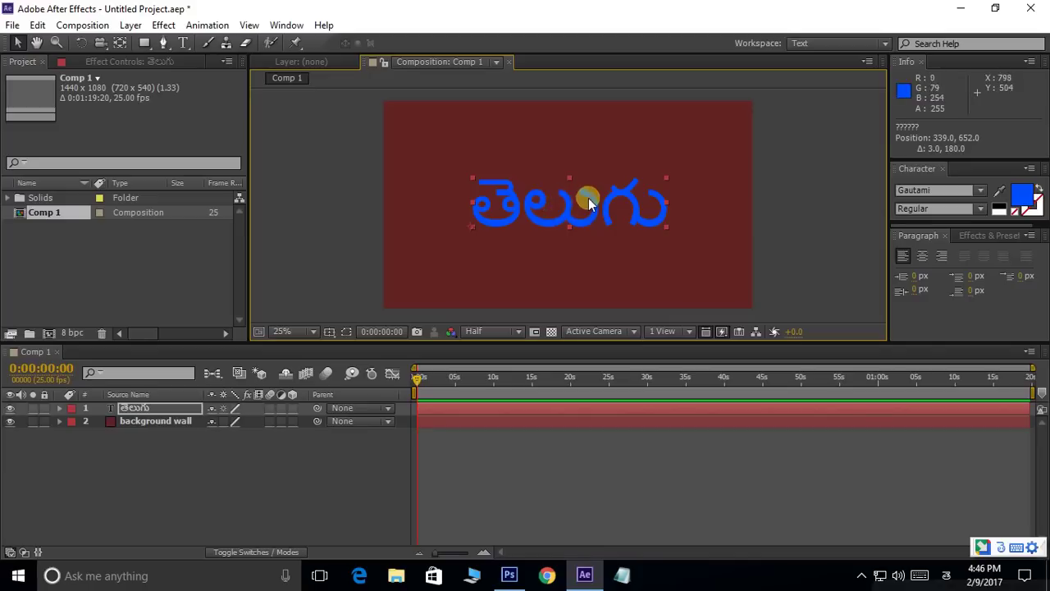
Set the Telugu text fill colour to bright pink F1174F.
{"action": "left_click", "coordinate": [1022, 195]}
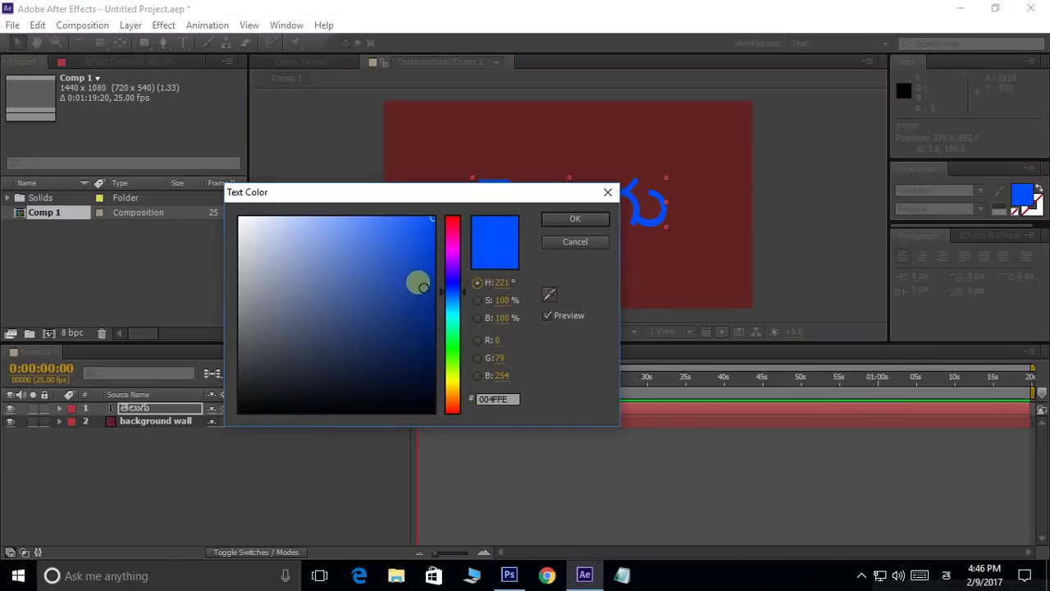
{"action": "left_click", "coordinate": [305, 326]}
{"action": "left_click_drag", "start_coordinate": [304, 326], "coordinate": [344, 305]}
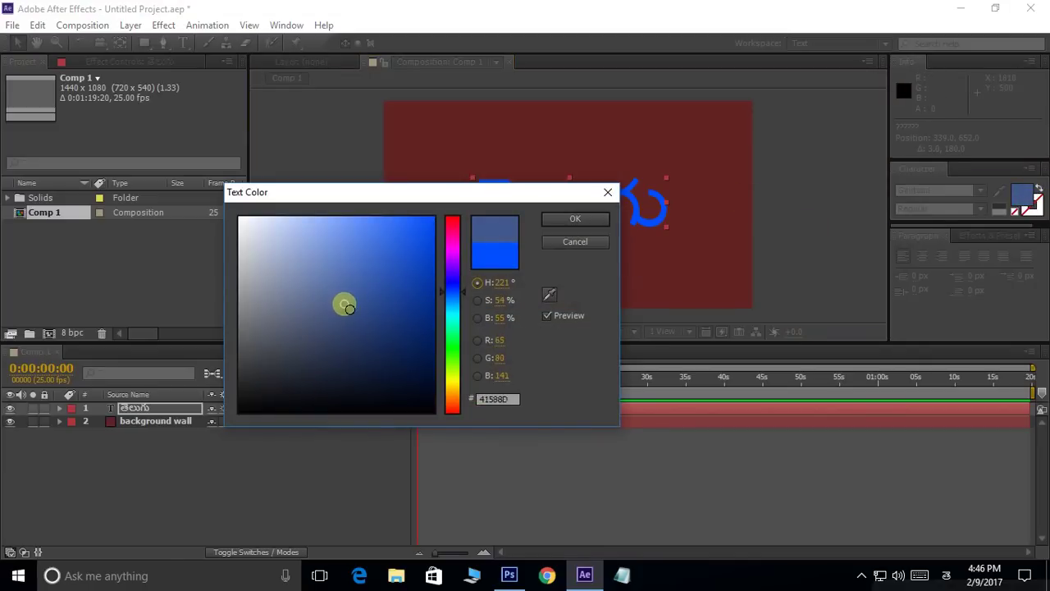
{"action": "left_click_drag", "start_coordinate": [462, 263], "coordinate": [458, 228]}
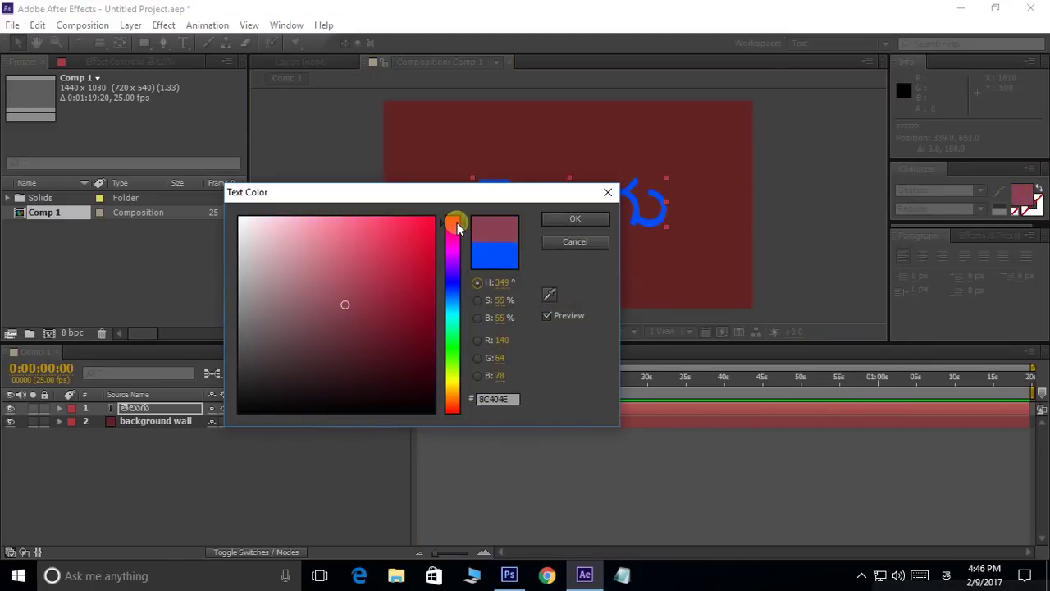
{"action": "left_click_drag", "start_coordinate": [401, 247], "coordinate": [417, 228]}
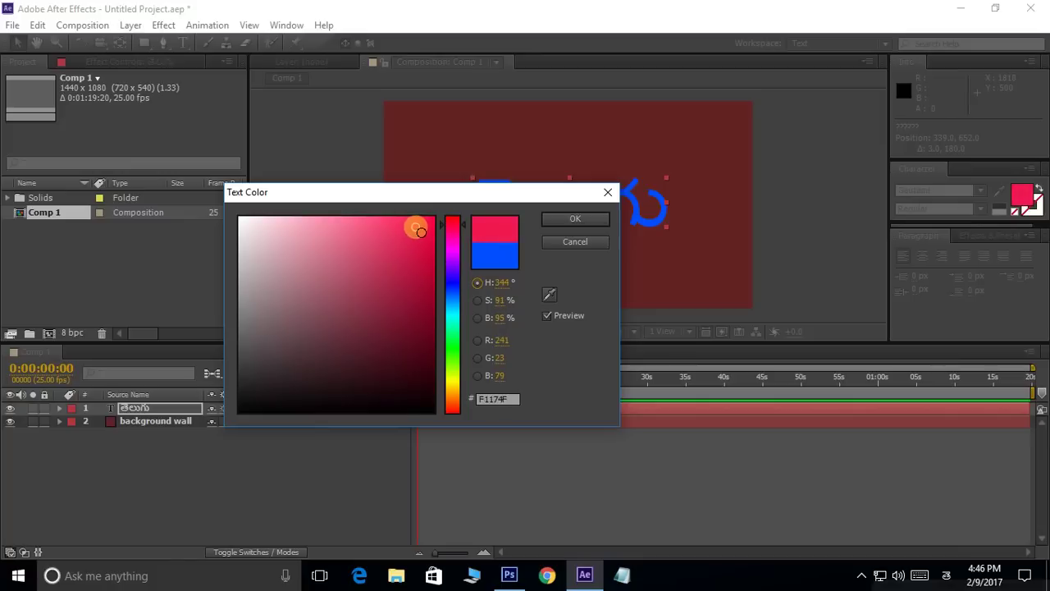
{"action": "left_click", "coordinate": [583, 218]}
{"action": "scroll", "coordinate": [593, 222], "scroll_direction": "up", "scroll_amount": 1}
Use the Align panel to centre the text horizontally and vertically, then close the panel.
{"action": "scroll", "coordinate": [576, 219], "scroll_direction": "down", "scroll_amount": 3}
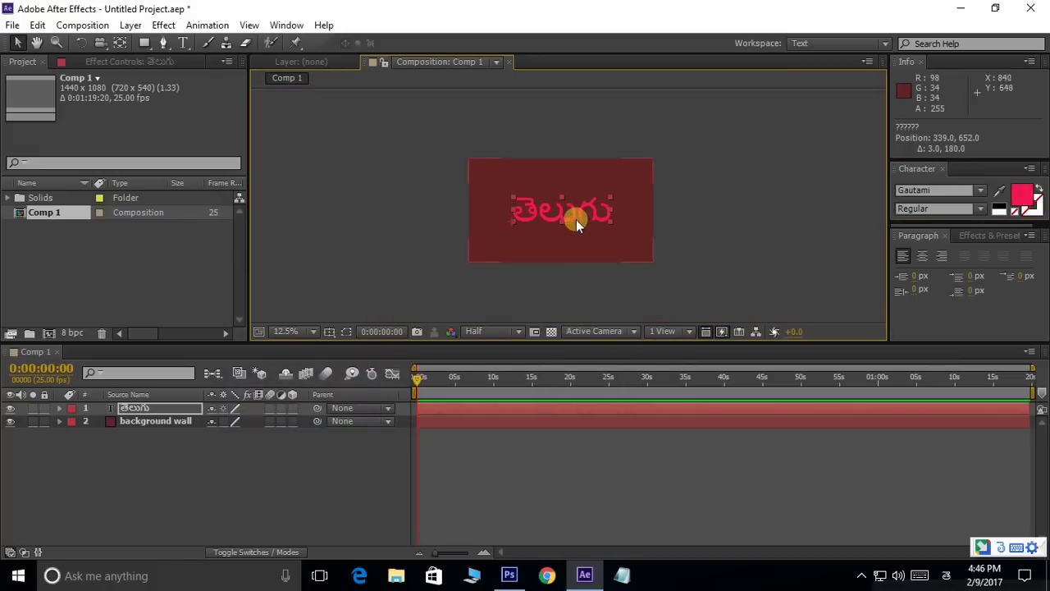
{"action": "scroll", "coordinate": [581, 223], "scroll_direction": "up", "scroll_amount": 2}
{"action": "left_click_drag", "start_coordinate": [581, 223], "coordinate": [611, 167]}
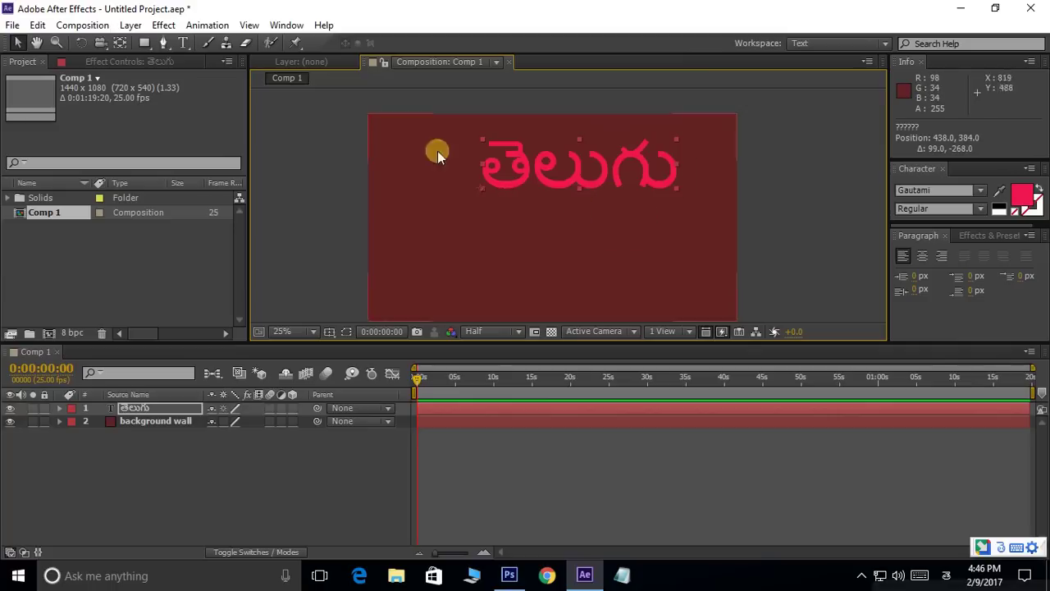
{"action": "left_click", "coordinate": [287, 25]}
{"action": "left_click", "coordinate": [306, 80]}
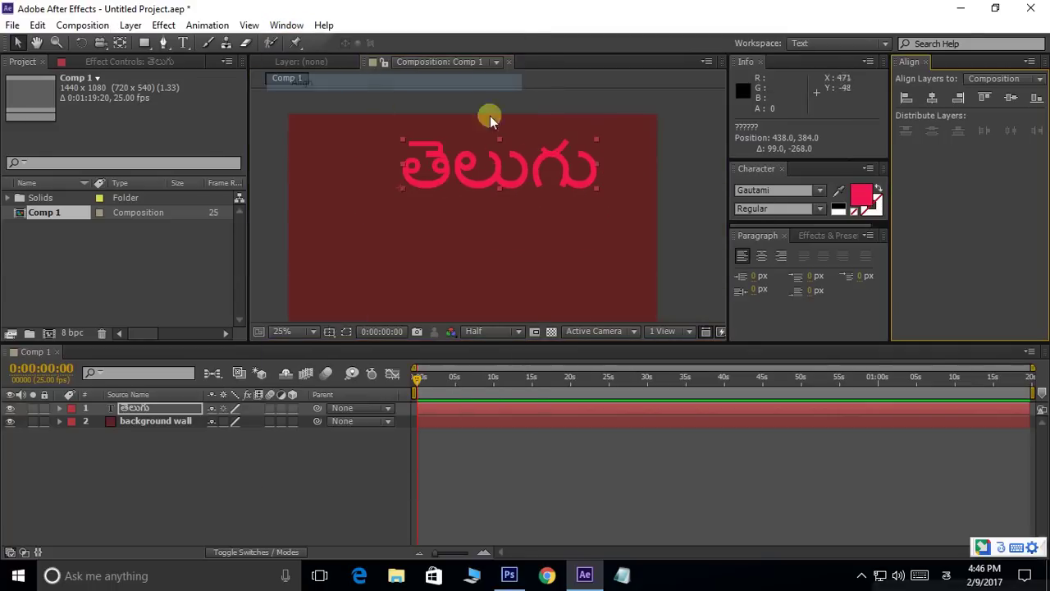
{"action": "left_click", "coordinate": [936, 97]}
{"action": "left_click", "coordinate": [1010, 97]}
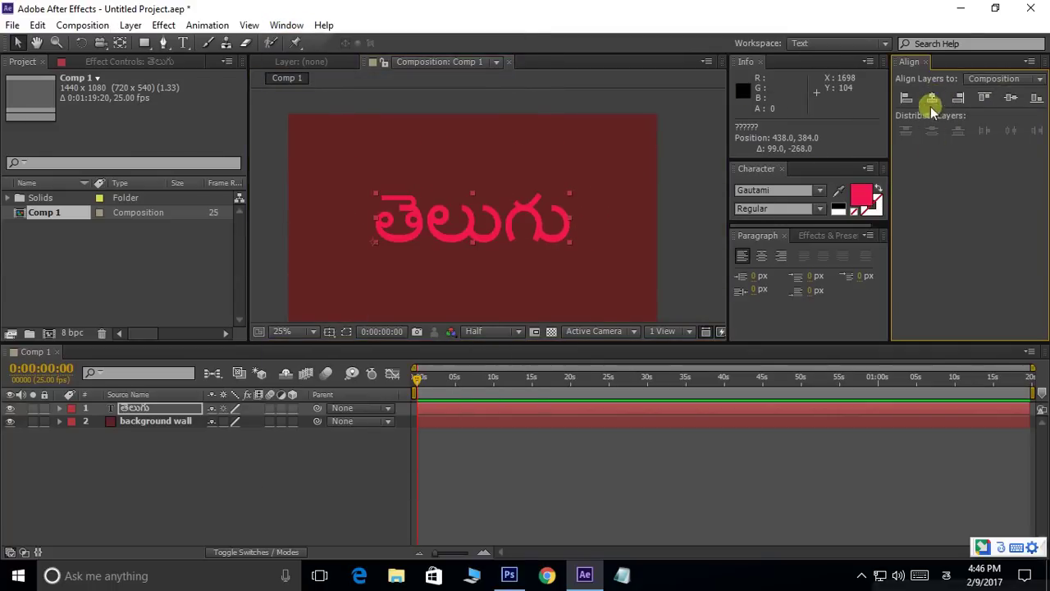
{"action": "left_click", "coordinate": [1031, 63]}
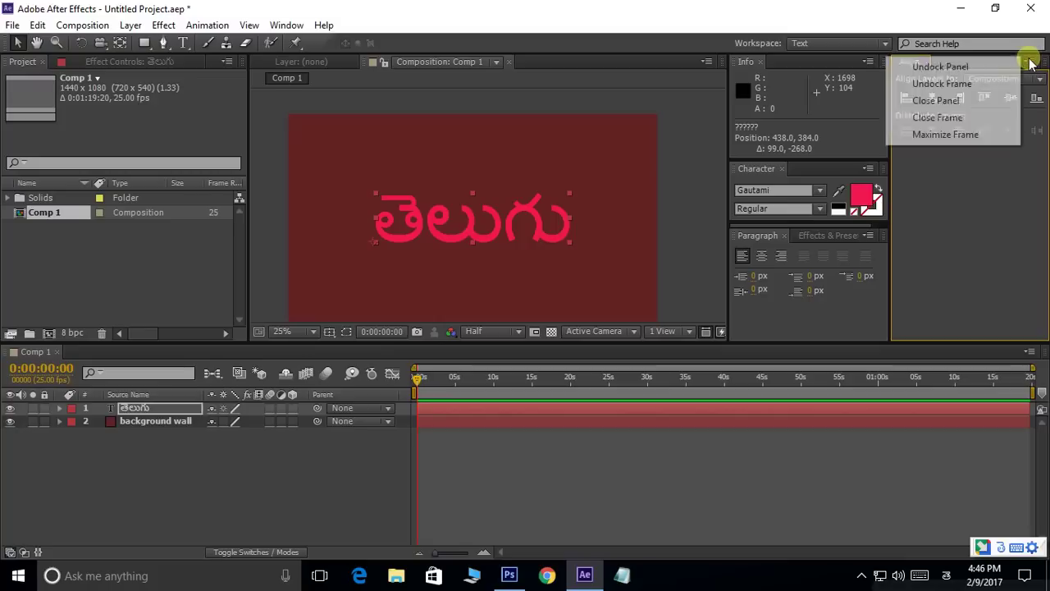
{"action": "left_click", "coordinate": [936, 100]}
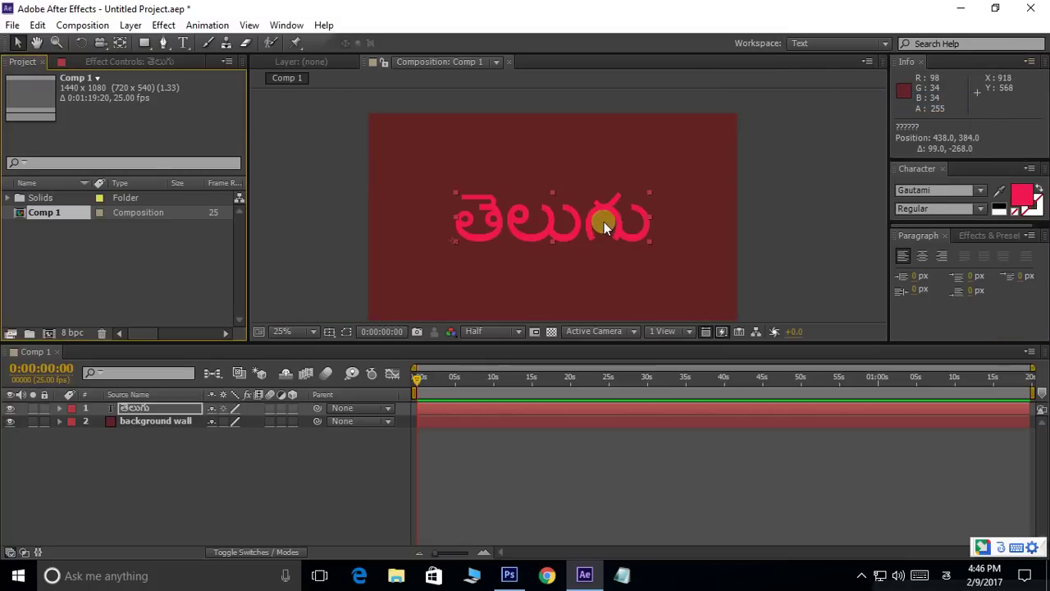
Turn on the 3D Layer switch for the background wall and Telugu text layers.
{"action": "left_click", "coordinate": [608, 177]}
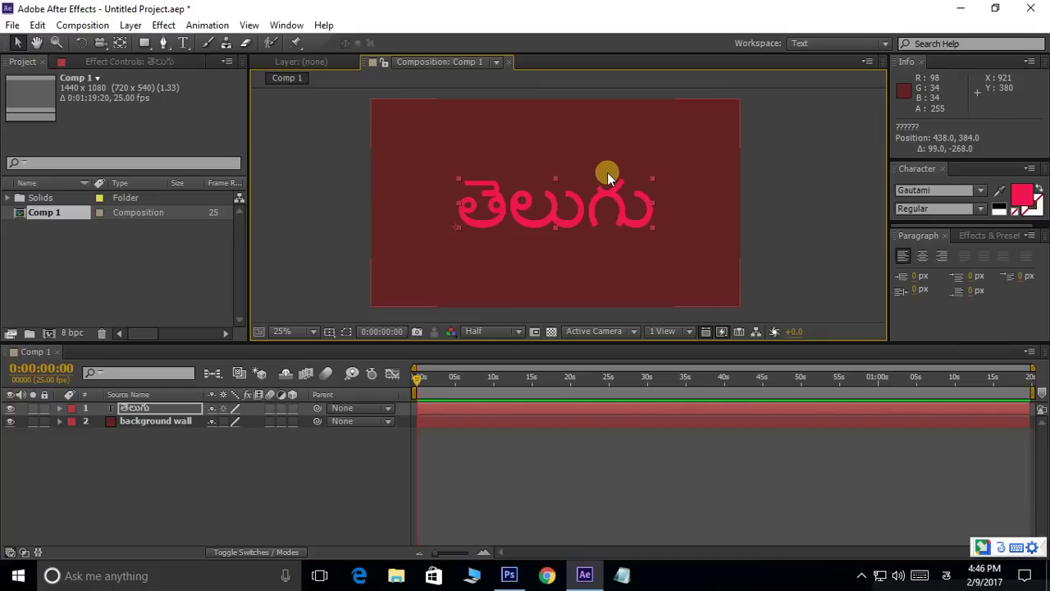
{"action": "left_click", "coordinate": [292, 423]}
{"action": "left_click", "coordinate": [292, 408]}
{"action": "left_click", "coordinate": [292, 421]}
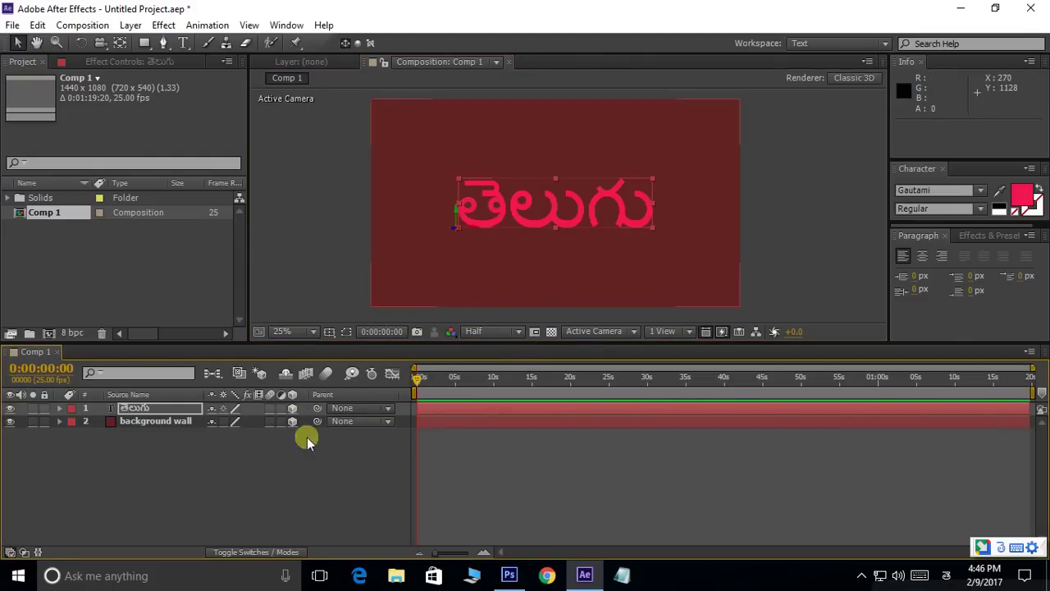
Add a new light named Light 1 and open its Light Type dropdown.
{"action": "right_click", "coordinate": [243, 491]}
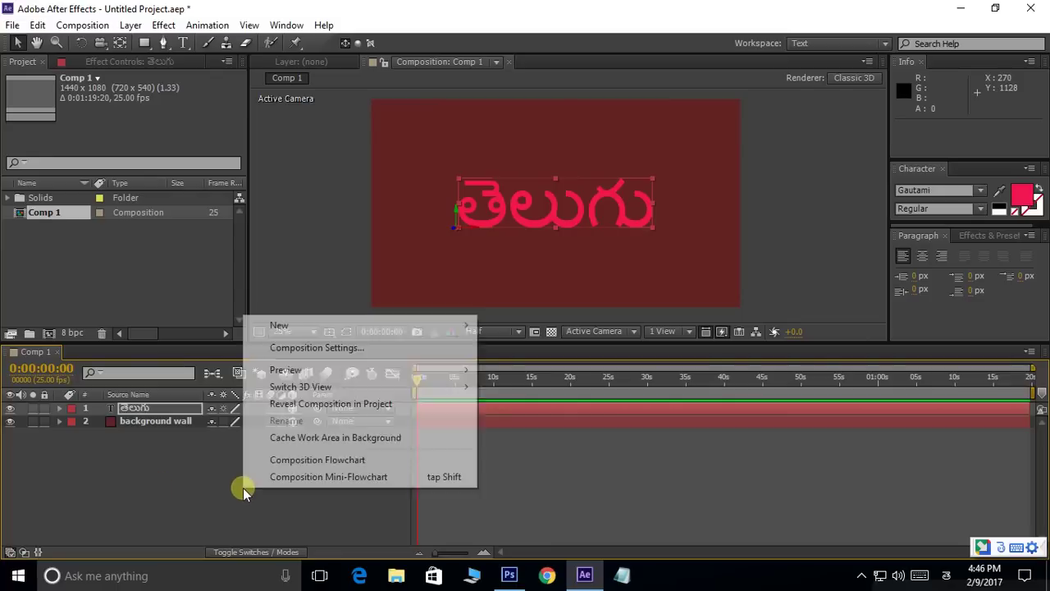
{"action": "mouse_move", "coordinate": [335, 332]}
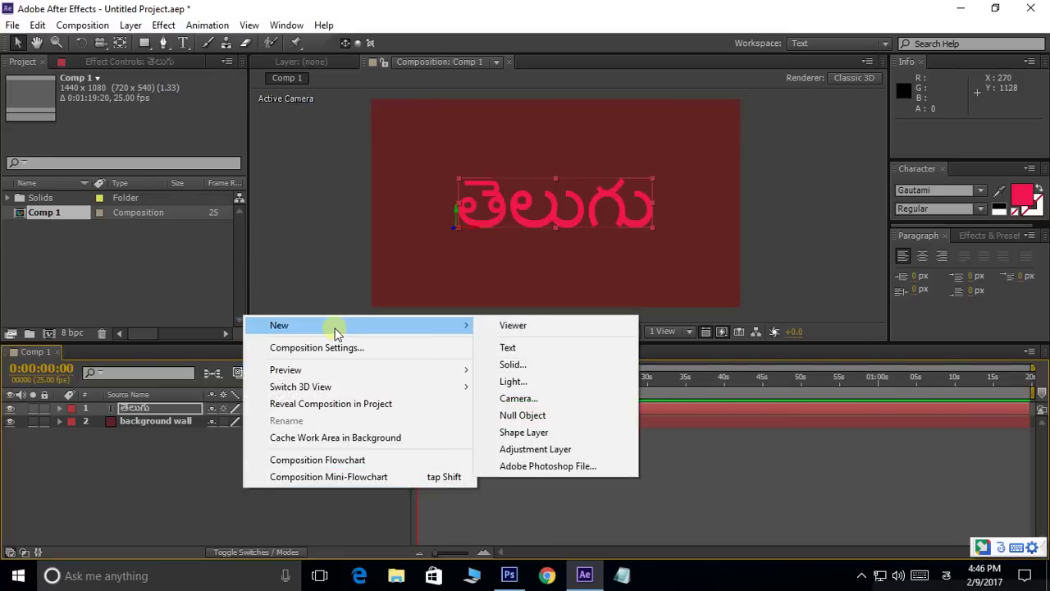
{"action": "left_click", "coordinate": [525, 380]}
{"action": "left_click_drag", "start_coordinate": [744, 115], "coordinate": [773, 105]}
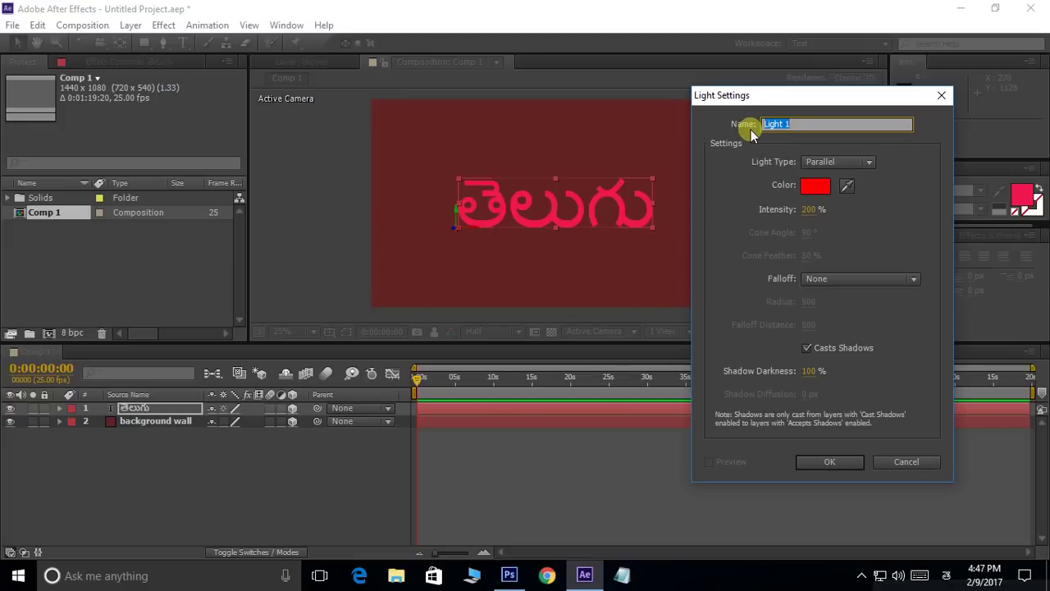
{"action": "left_click", "coordinate": [811, 129]}
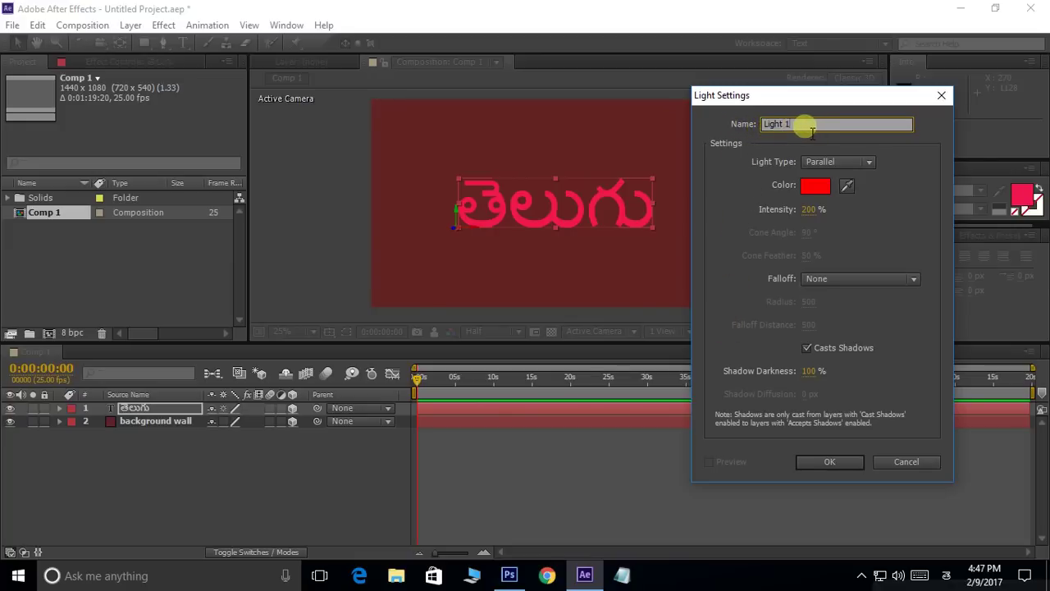
{"action": "left_click_drag", "start_coordinate": [812, 132], "coordinate": [727, 129]}
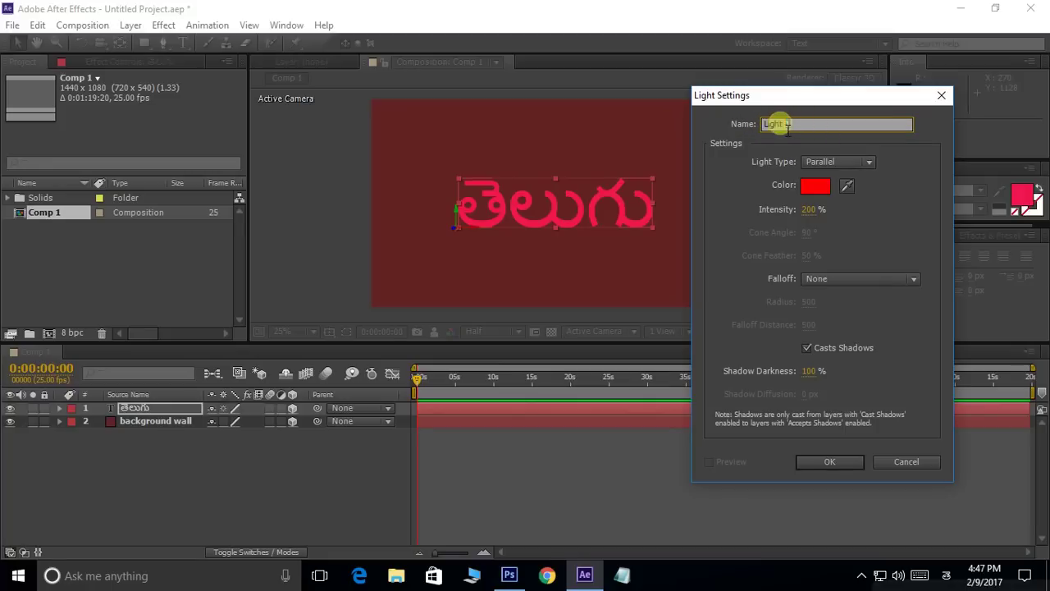
{"action": "left_click", "coordinate": [926, 165]}
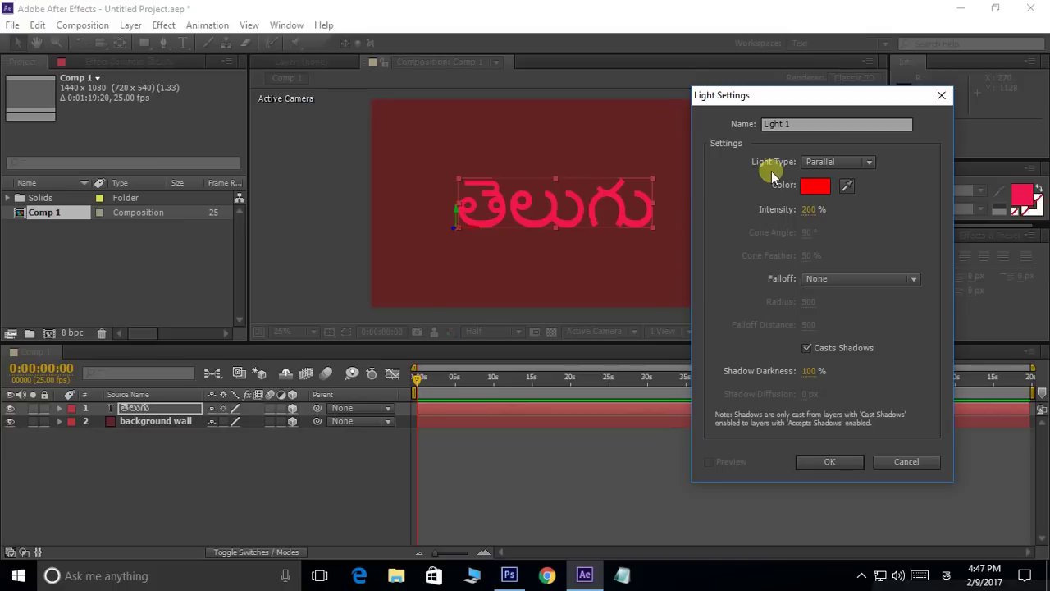
{"action": "left_click", "coordinate": [881, 162]}
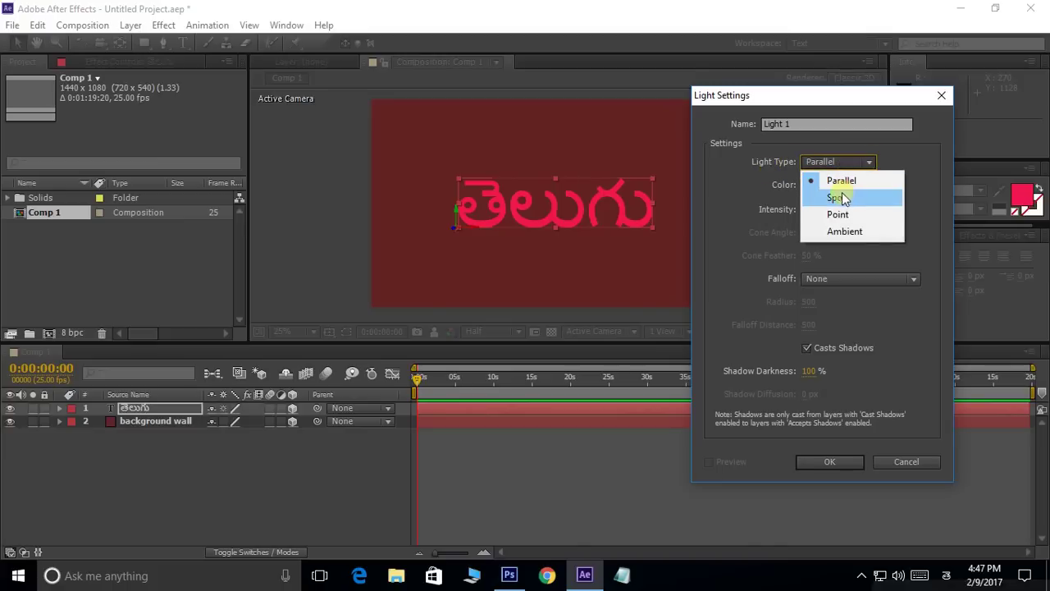
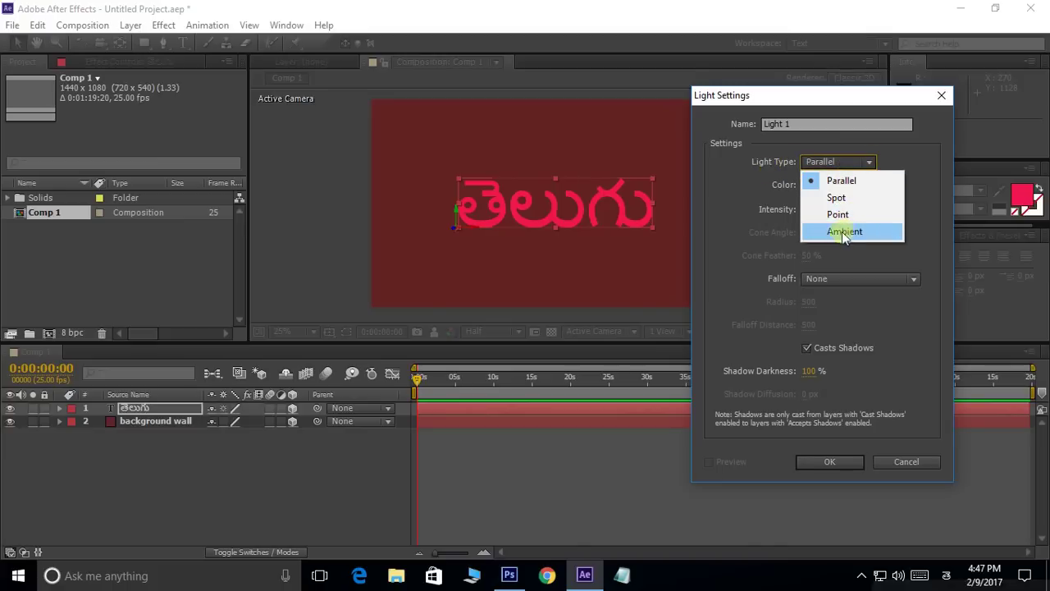
Keep the light type Parallel and set its Intensity to 100%.
{"action": "left_click", "coordinate": [922, 176]}
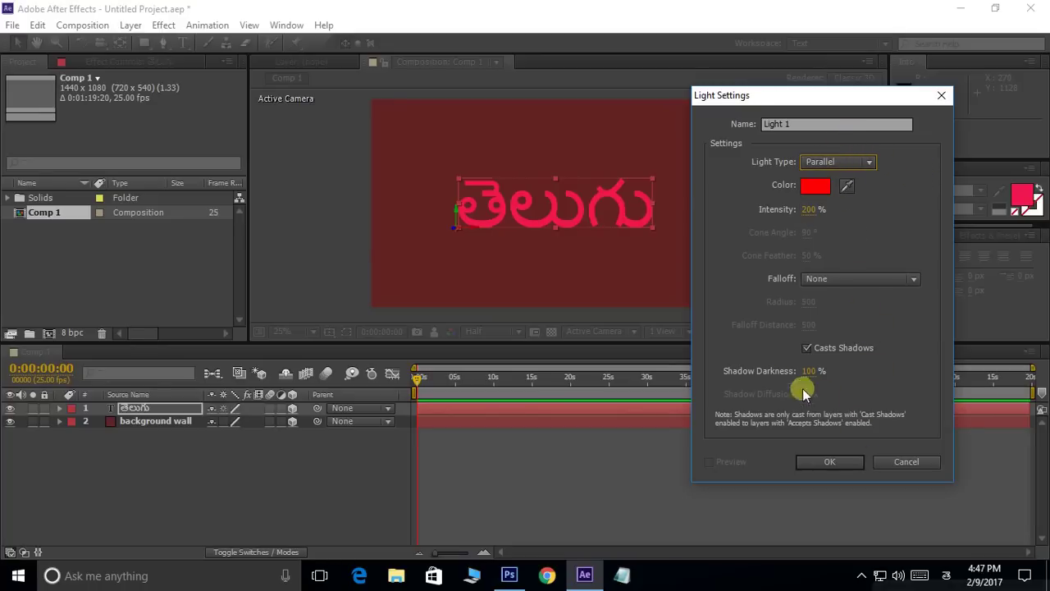
{"action": "left_click_drag", "start_coordinate": [832, 92], "coordinate": [834, 77]}
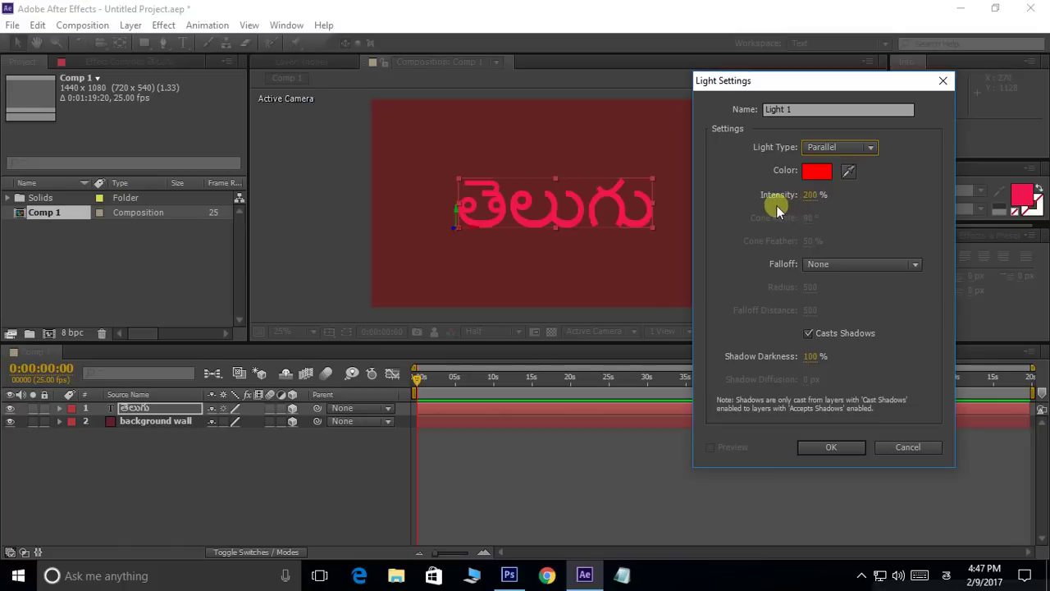
{"action": "left_click", "coordinate": [817, 199]}
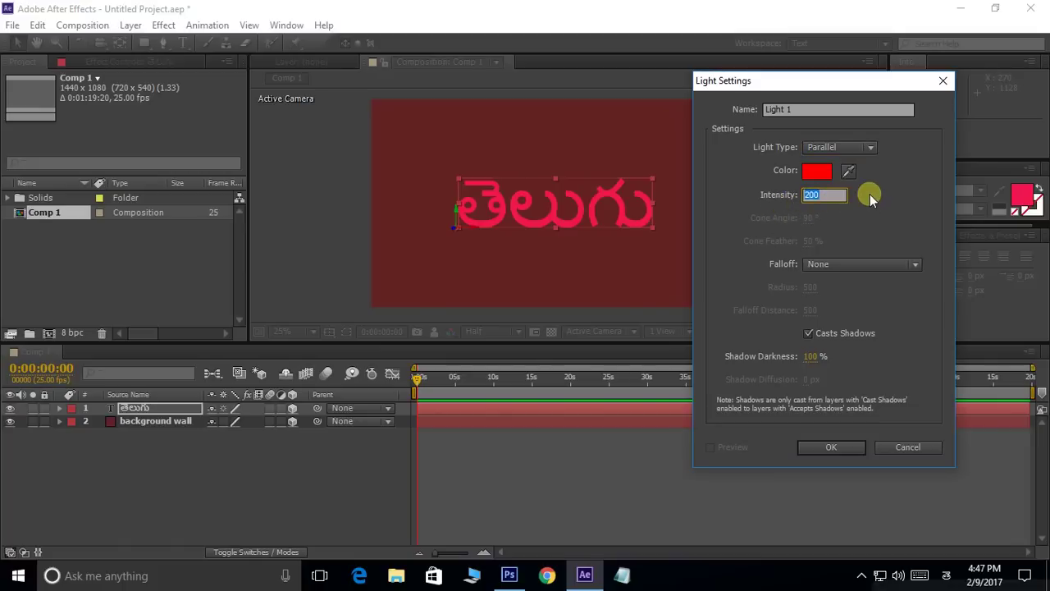
{"action": "type", "text": "100"}
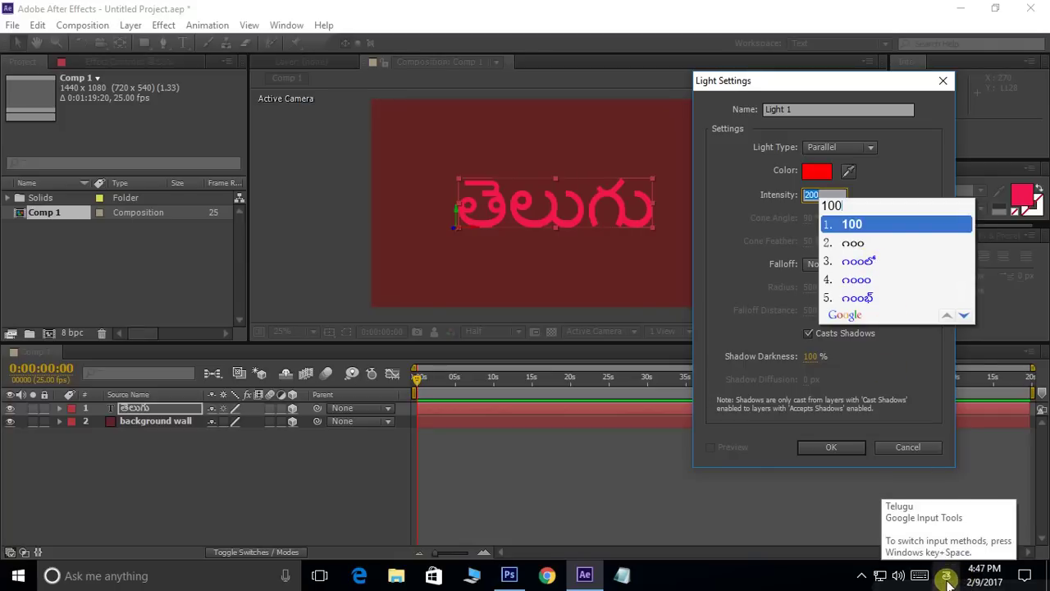
{"action": "left_click", "coordinate": [948, 581]}
{"action": "left_click", "coordinate": [903, 438]}
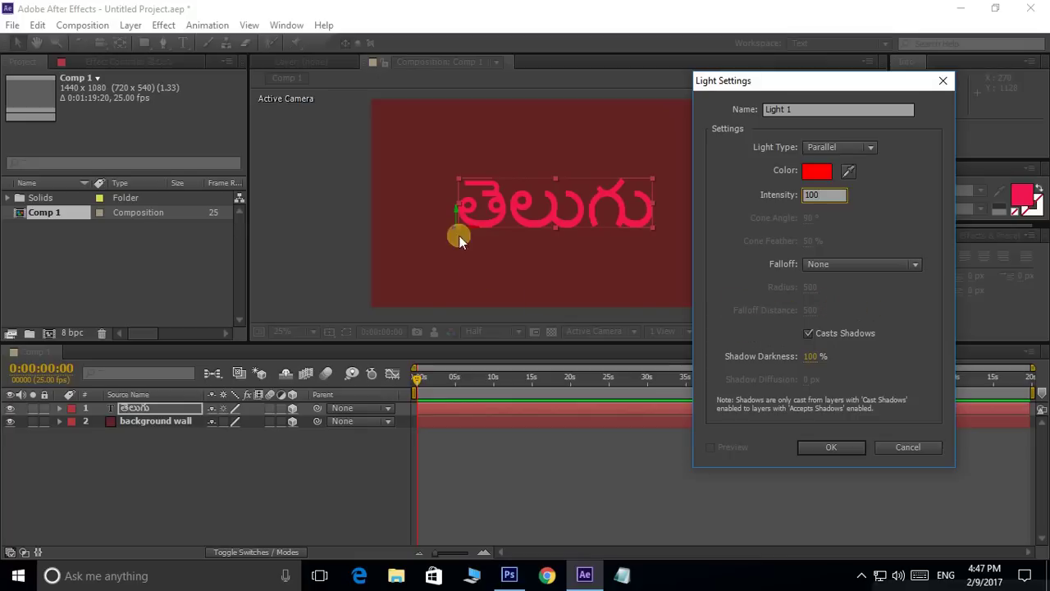
Enable Casts Shadows, set the light colour to white (FFFFFF), and create the light.
{"action": "left_click", "coordinate": [809, 333]}
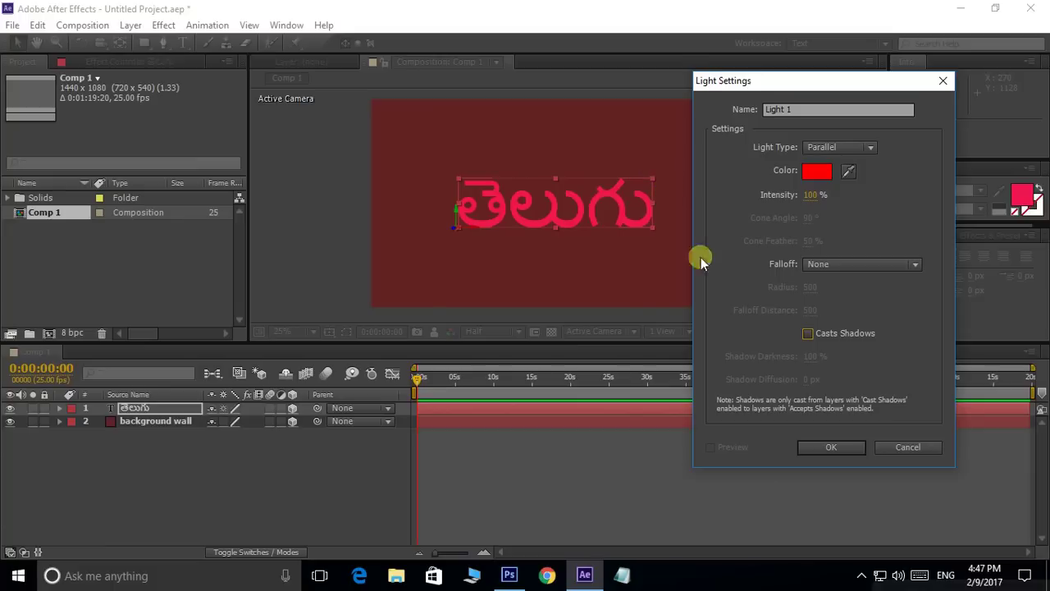
{"action": "left_click", "coordinate": [808, 334]}
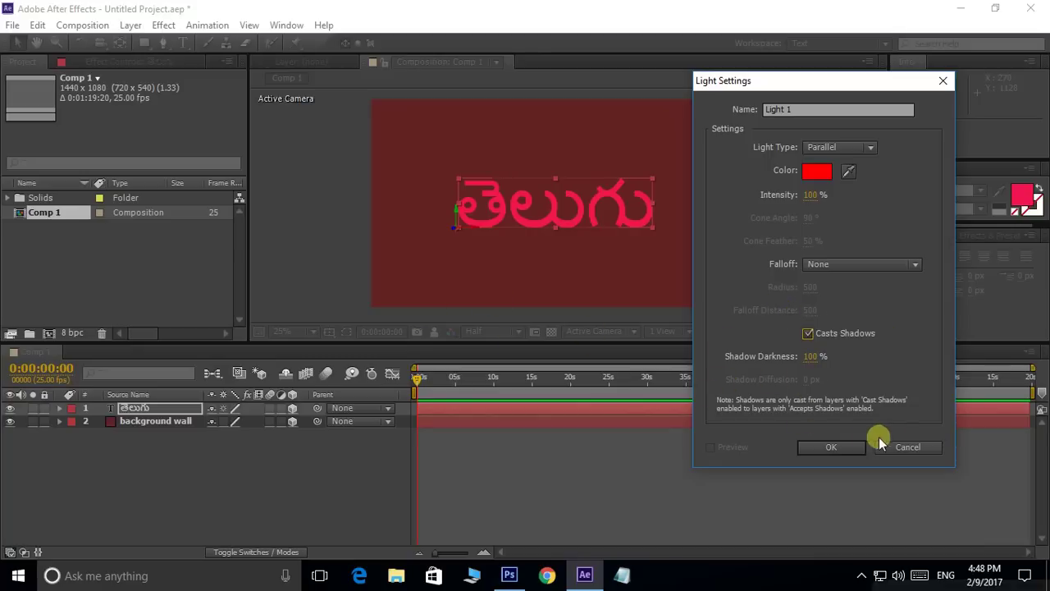
{"action": "left_click", "coordinate": [837, 447]}
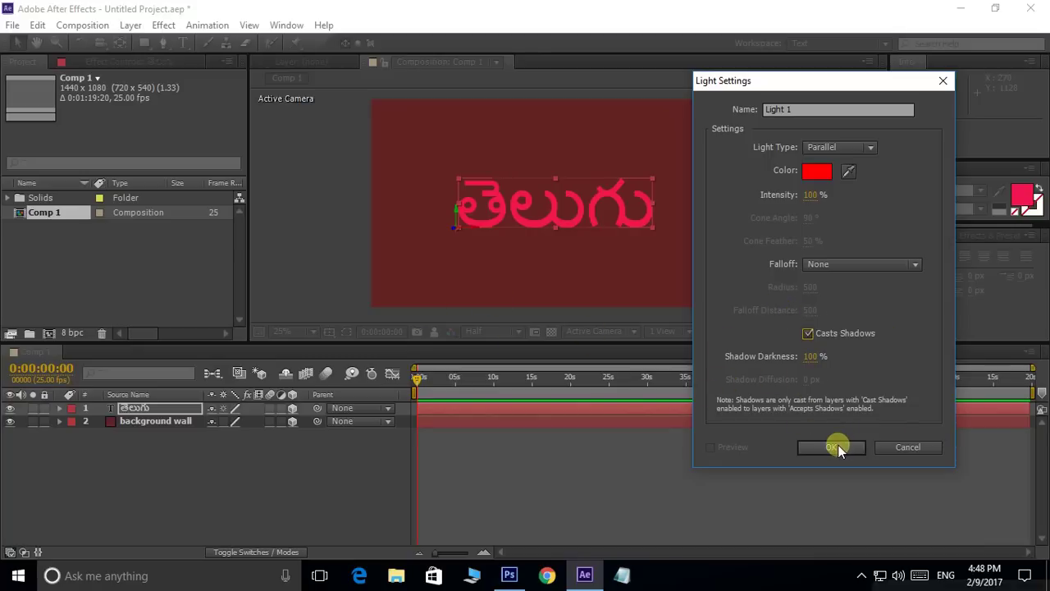
{"action": "left_click", "coordinate": [811, 174]}
{"action": "left_click_drag", "start_coordinate": [328, 270], "coordinate": [197, 195]}
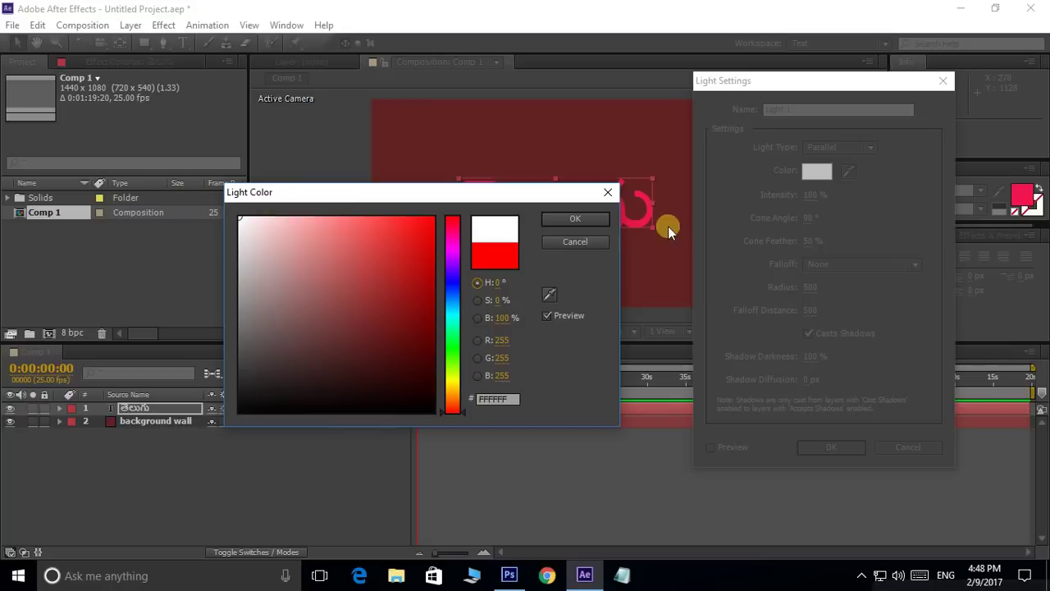
{"action": "left_click", "coordinate": [598, 215]}
{"action": "left_click", "coordinate": [832, 446]}
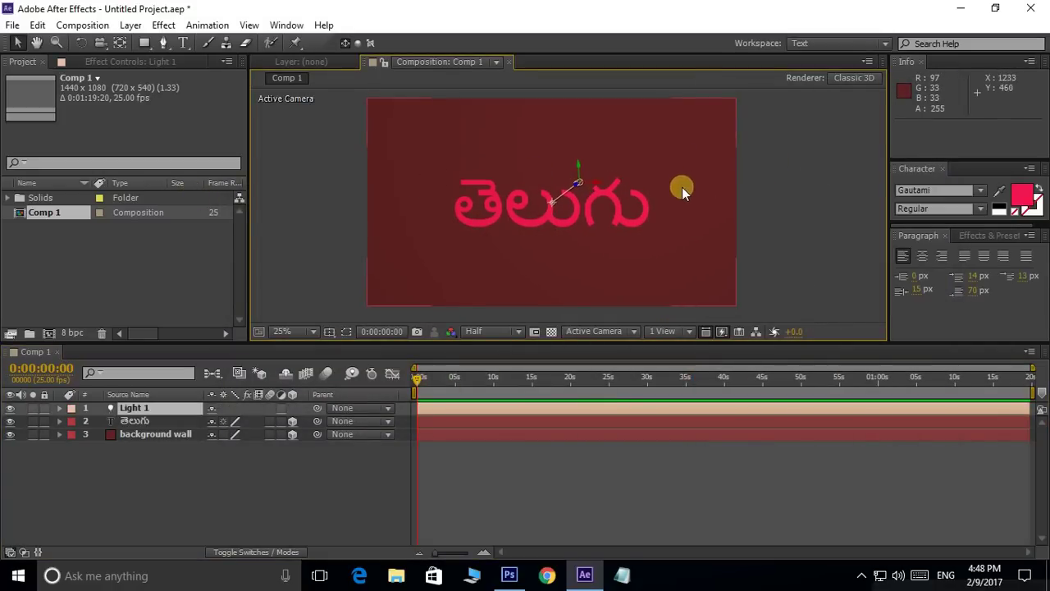
Select the Telugu text layer and try revealing its material options.
{"action": "left_click", "coordinate": [821, 182]}
{"action": "left_click", "coordinate": [576, 182]}
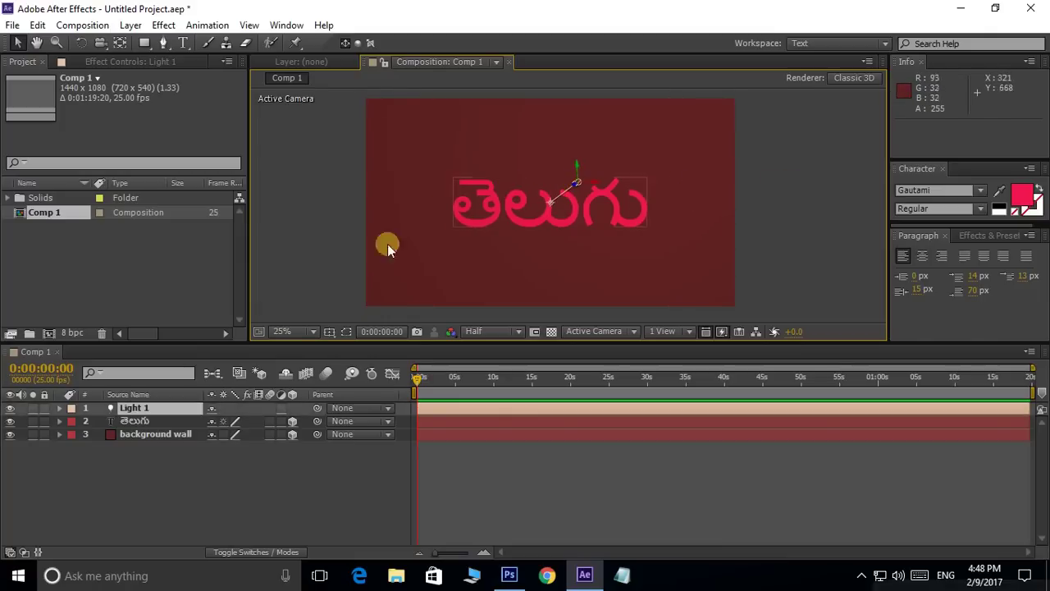
{"action": "left_click", "coordinate": [138, 421]}
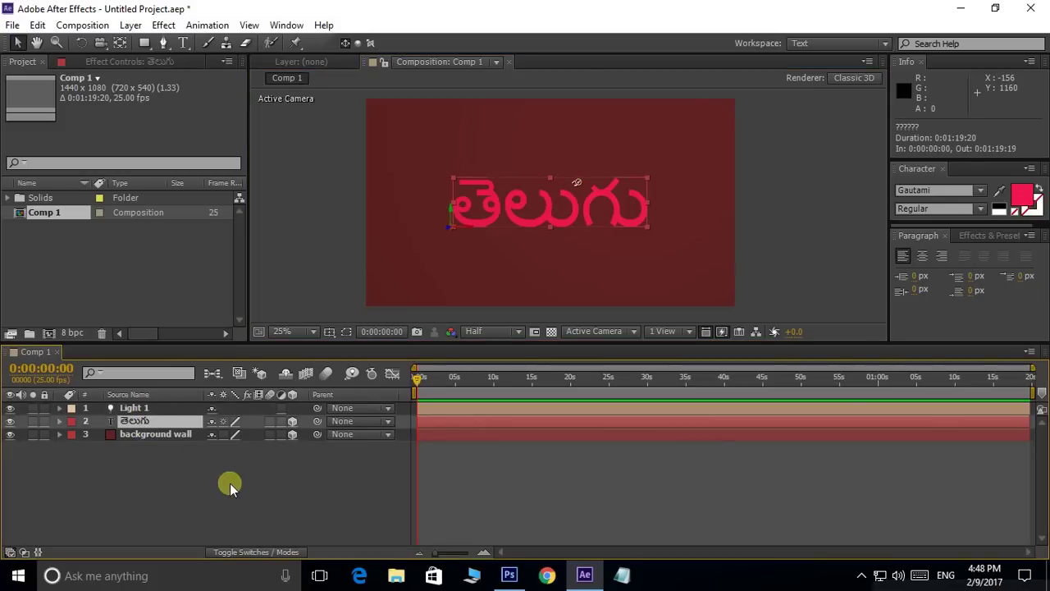
{"action": "key", "text": "a"}
{"action": "key", "text": "a"}
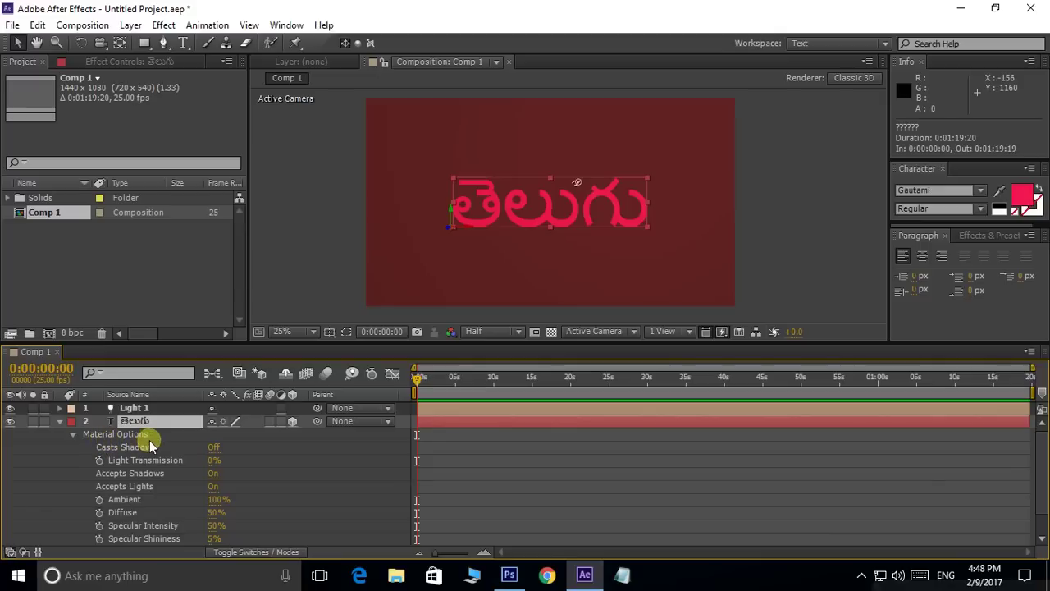
{"action": "key", "text": "a"}
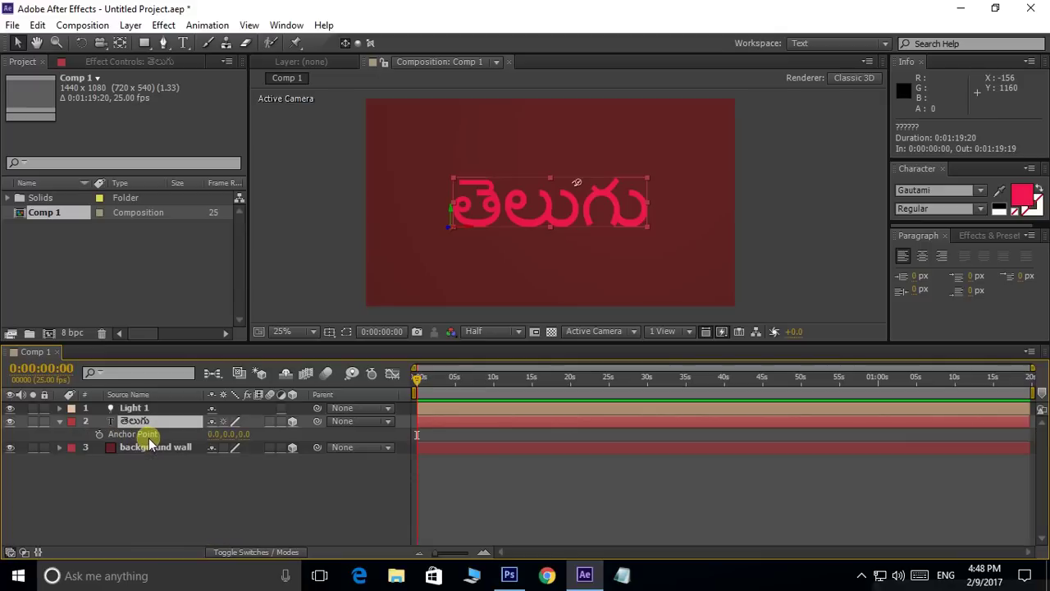
{"action": "key", "text": "a"}
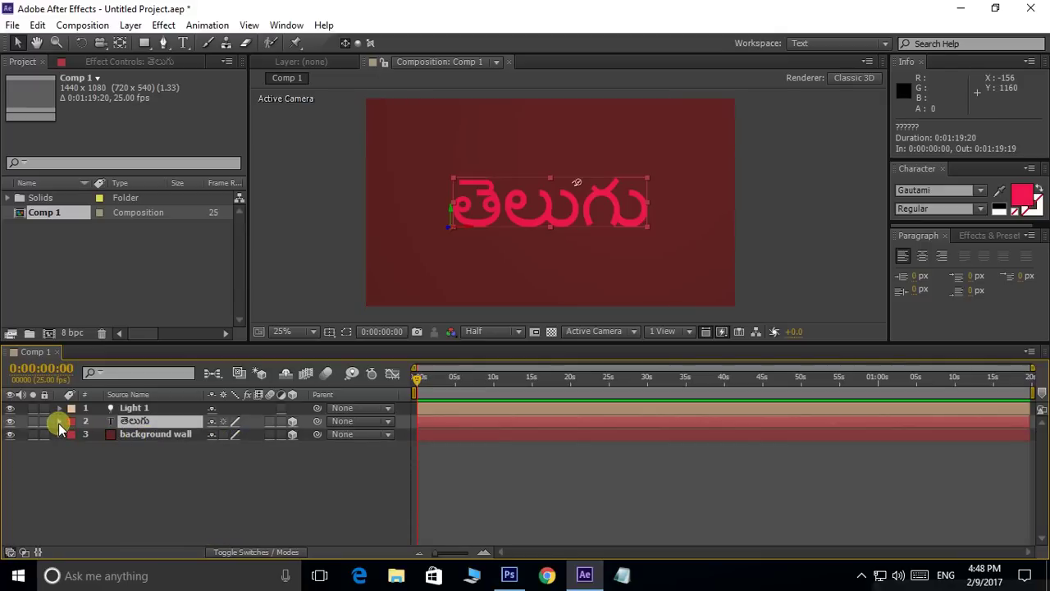
Set Casts Shadows to On in the Telugu text layer's Material Options.
{"action": "left_click", "coordinate": [59, 422]}
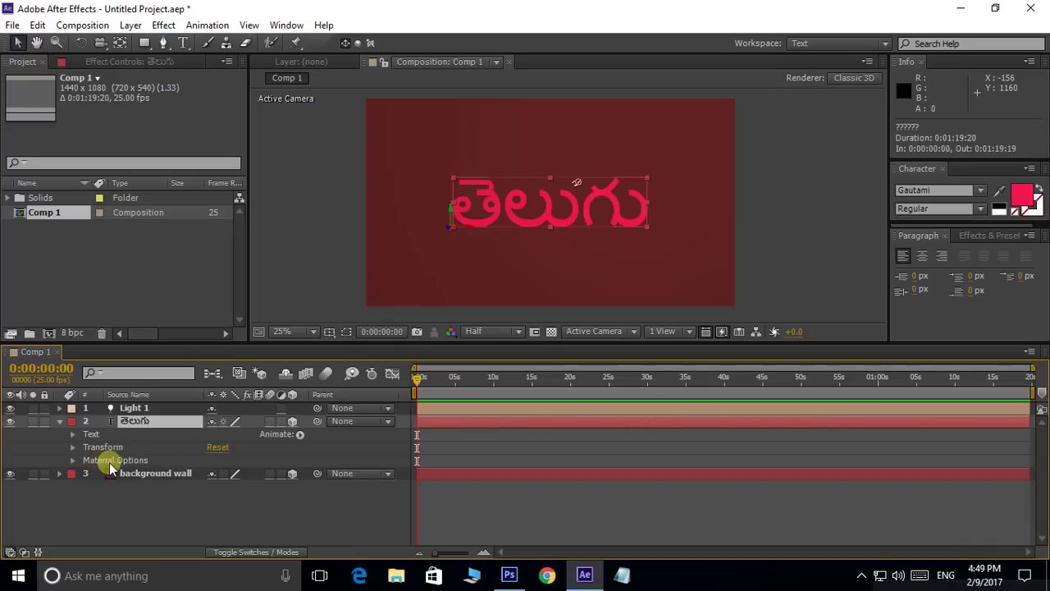
{"action": "left_click", "coordinate": [72, 460]}
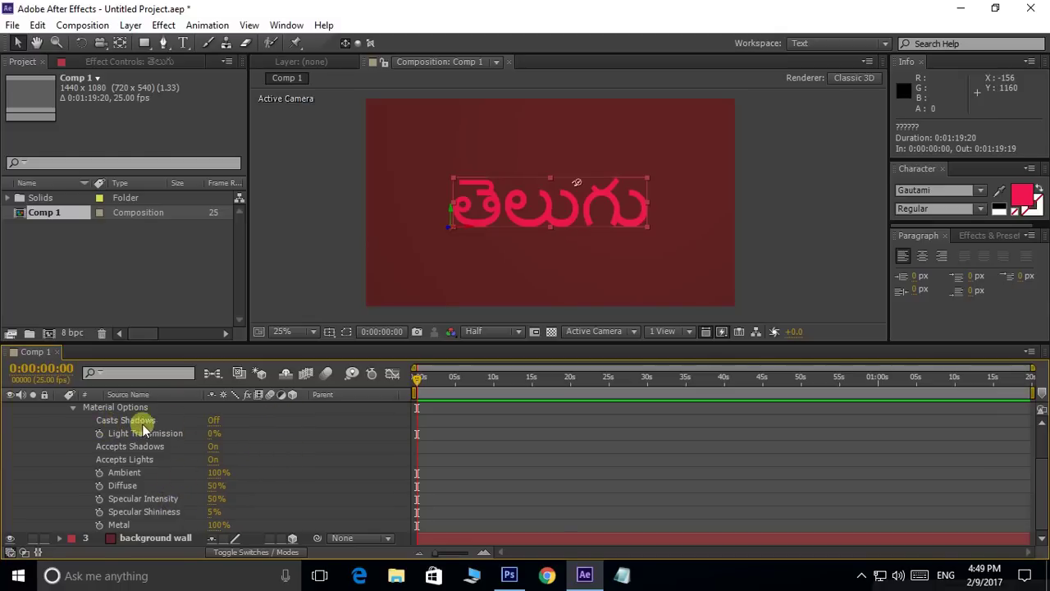
{"action": "left_click", "coordinate": [225, 424]}
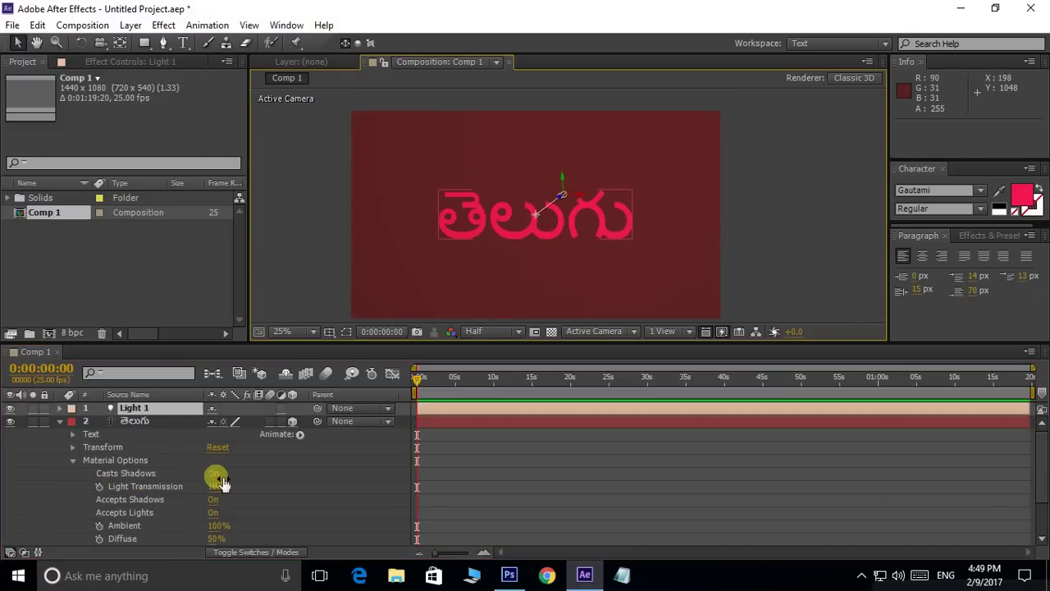
{"action": "left_click", "coordinate": [215, 475]}
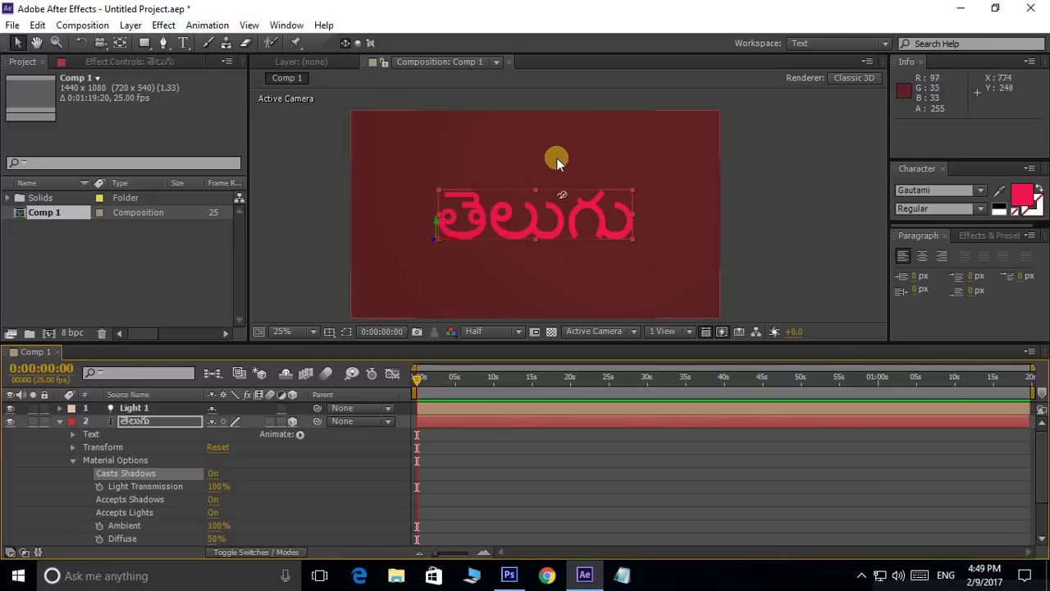
{"action": "mouse_move", "coordinate": [600, 155]}
{"action": "left_mouse_down"}
{"action": "mouse_move", "coordinate": [621, 142]}
{"action": "mouse_move", "coordinate": [478, 182]}
{"action": "left_mouse_up"}
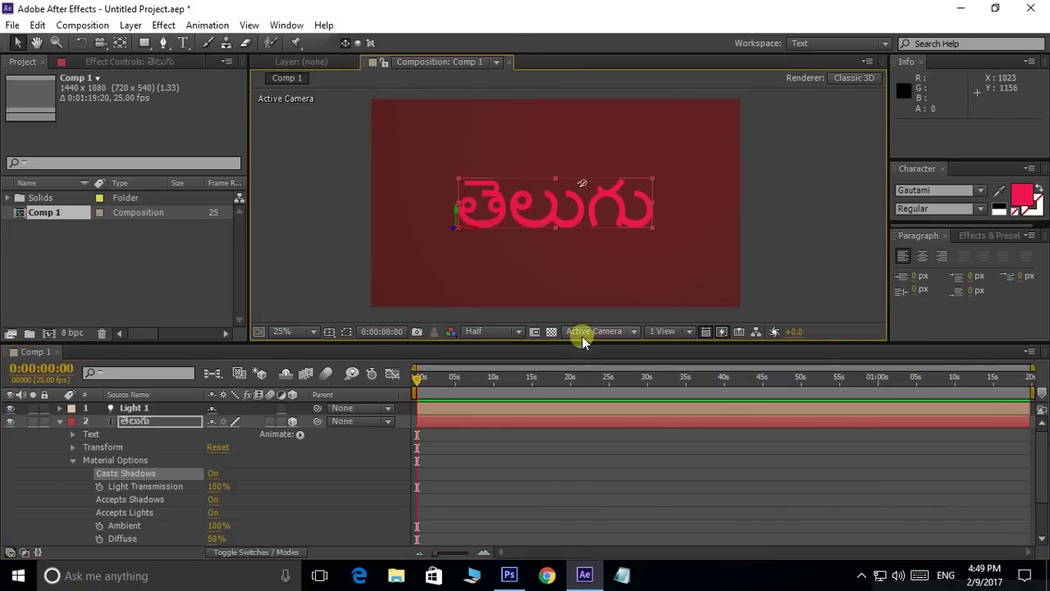
Switch to the Top view and push the background wall back to Z 532.
{"action": "left_click", "coordinate": [633, 333]}
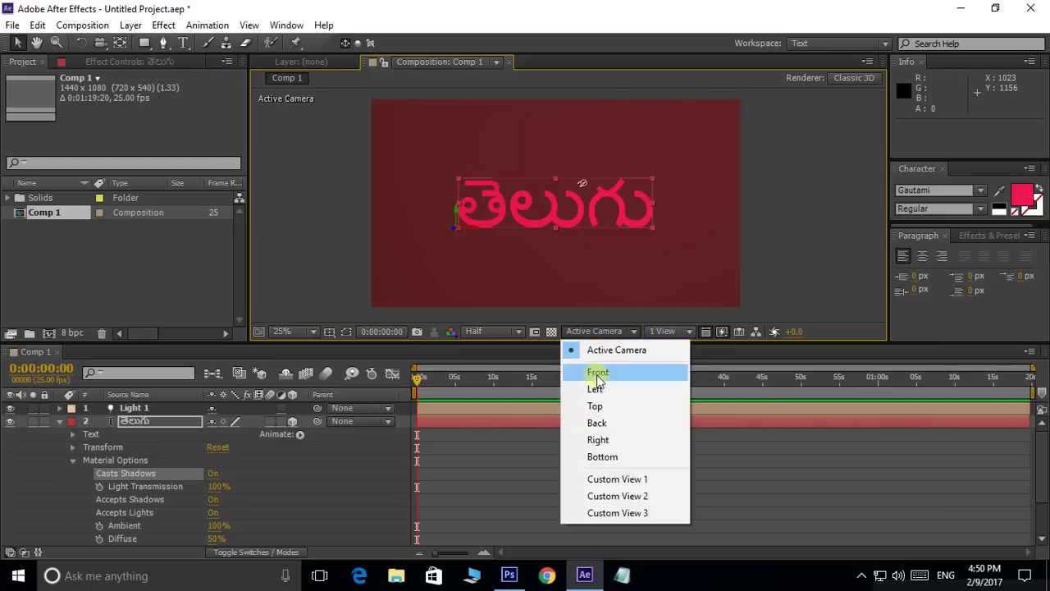
{"action": "left_click", "coordinate": [599, 408]}
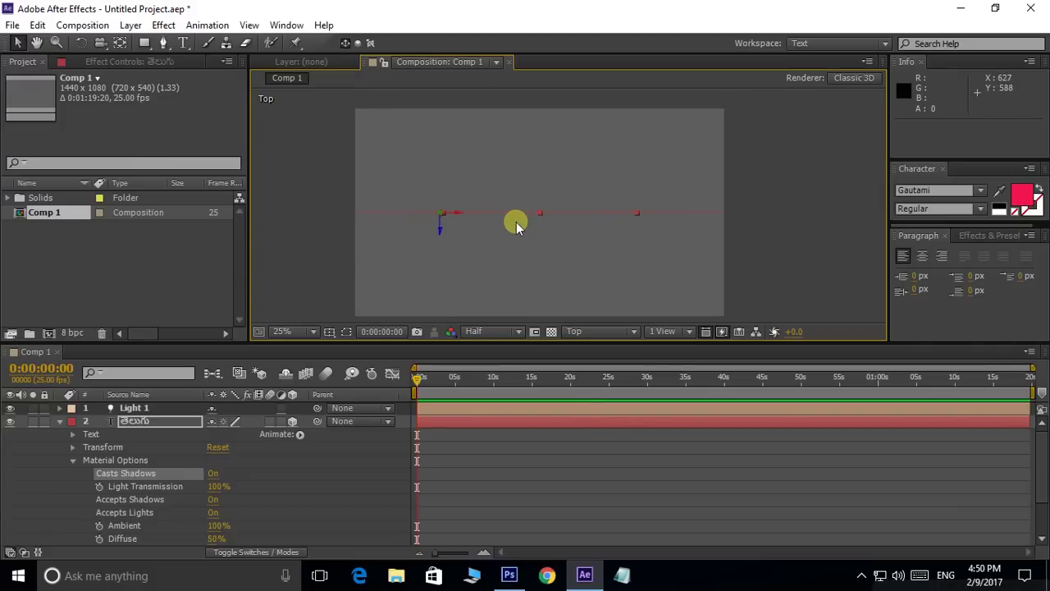
{"action": "left_click", "coordinate": [733, 229]}
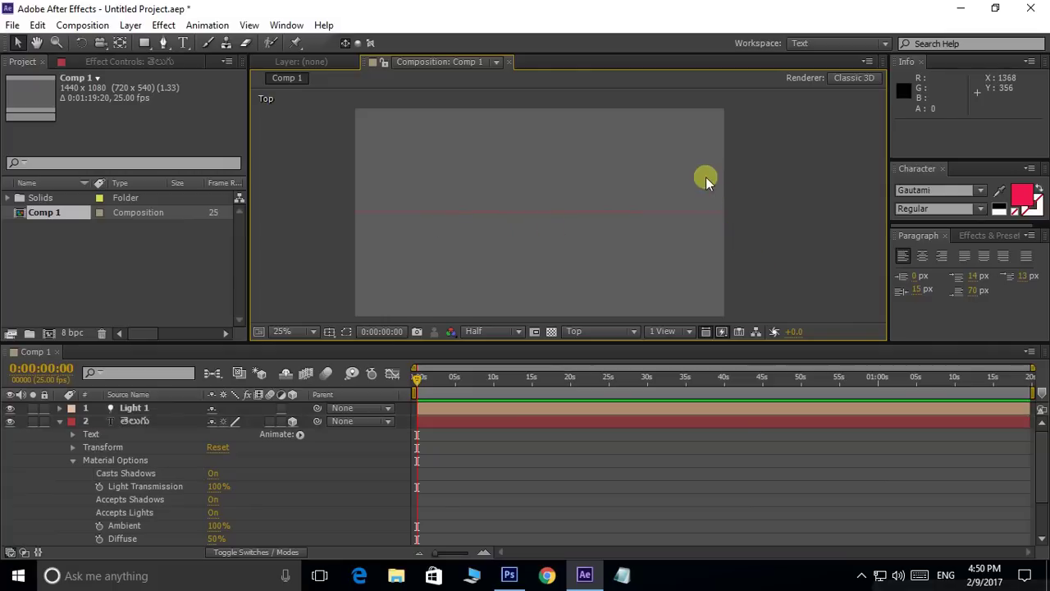
{"action": "left_click", "coordinate": [717, 228]}
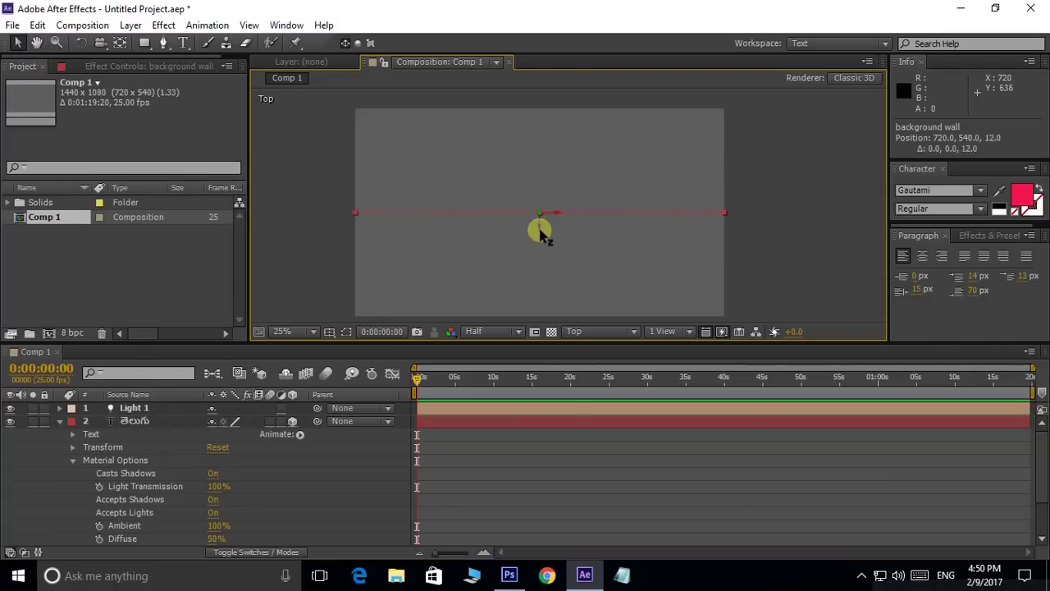
{"action": "left_click_drag", "start_coordinate": [540, 229], "coordinate": [547, 131]}
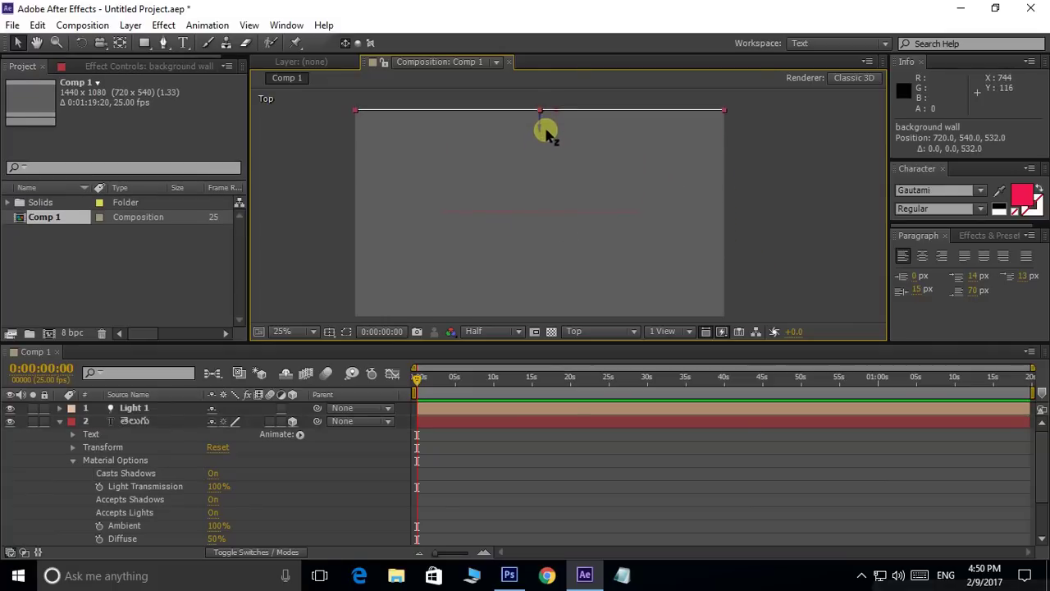
Move the Telugu text back toward the wall, to Z 136.
{"action": "left_click", "coordinate": [511, 215]}
{"action": "left_click", "coordinate": [518, 221]}
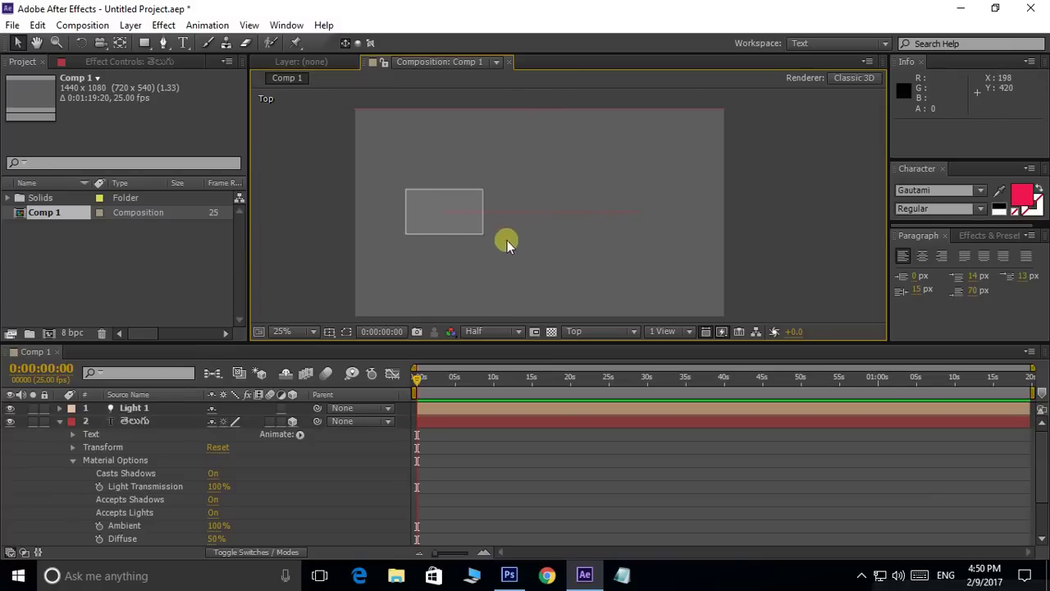
{"action": "left_click_drag", "start_coordinate": [407, 189], "coordinate": [504, 237]}
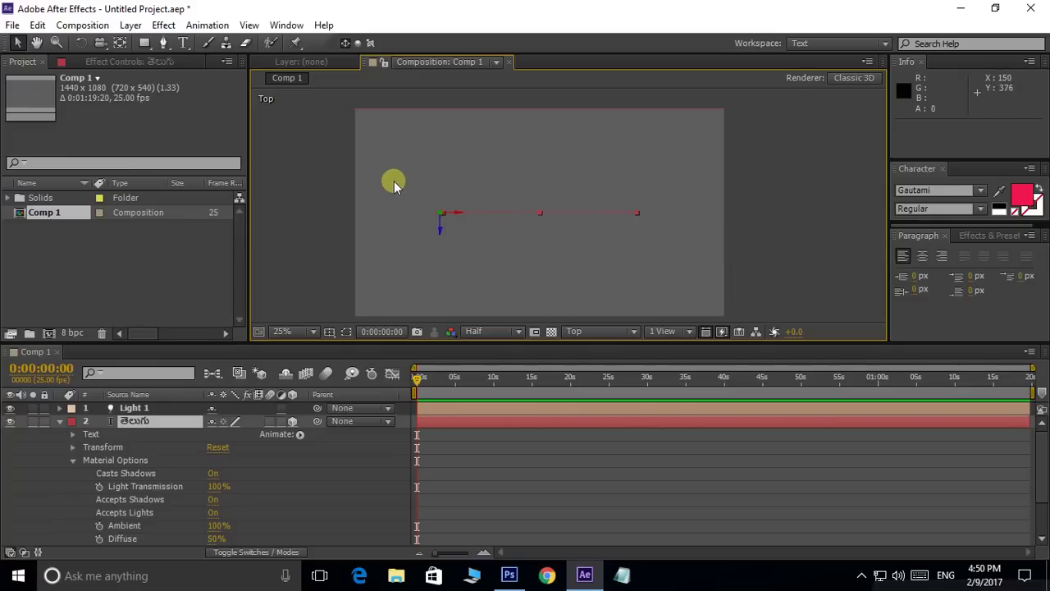
{"action": "left_click_drag", "start_coordinate": [397, 181], "coordinate": [702, 246]}
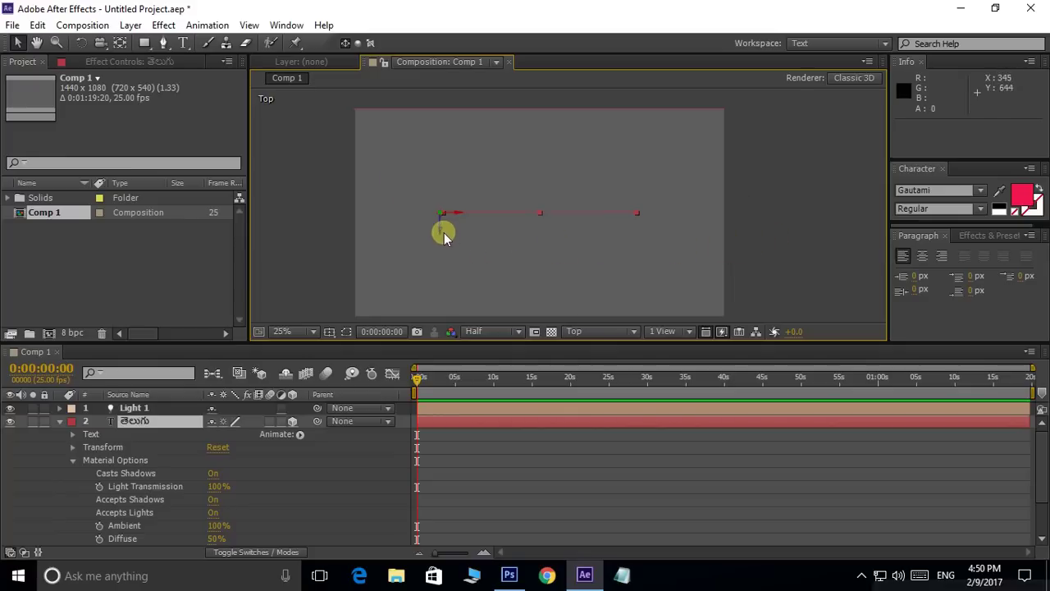
{"action": "left_click_drag", "start_coordinate": [440, 234], "coordinate": [447, 213]}
Shift Light 1 to the right of the text in the Top view.
{"action": "scroll", "coordinate": [632, 227], "scroll_direction": "down", "scroll_amount": 1}
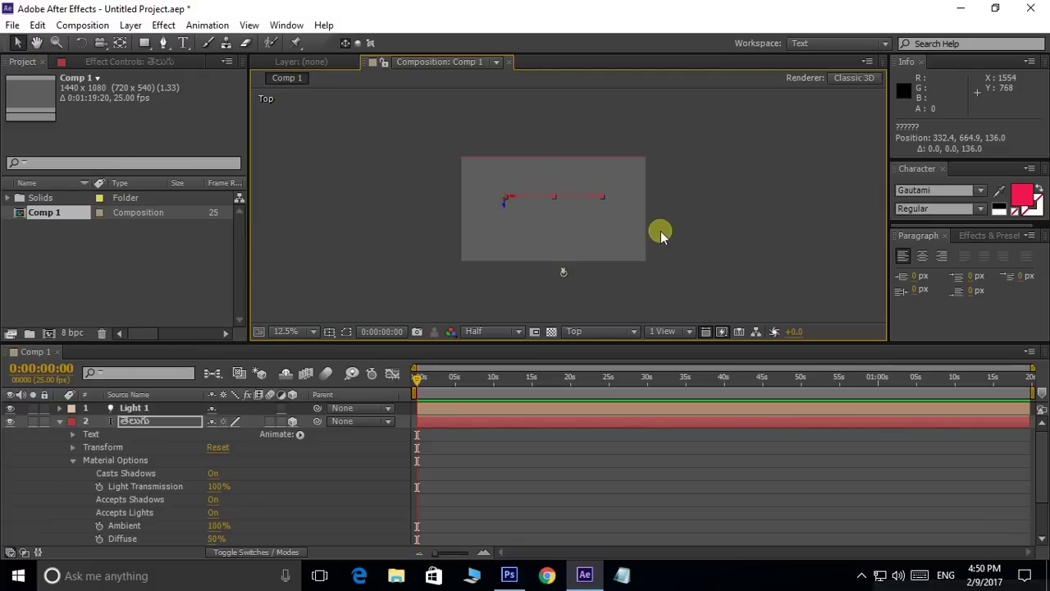
{"action": "left_click_drag", "start_coordinate": [553, 244], "coordinate": [556, 249]}
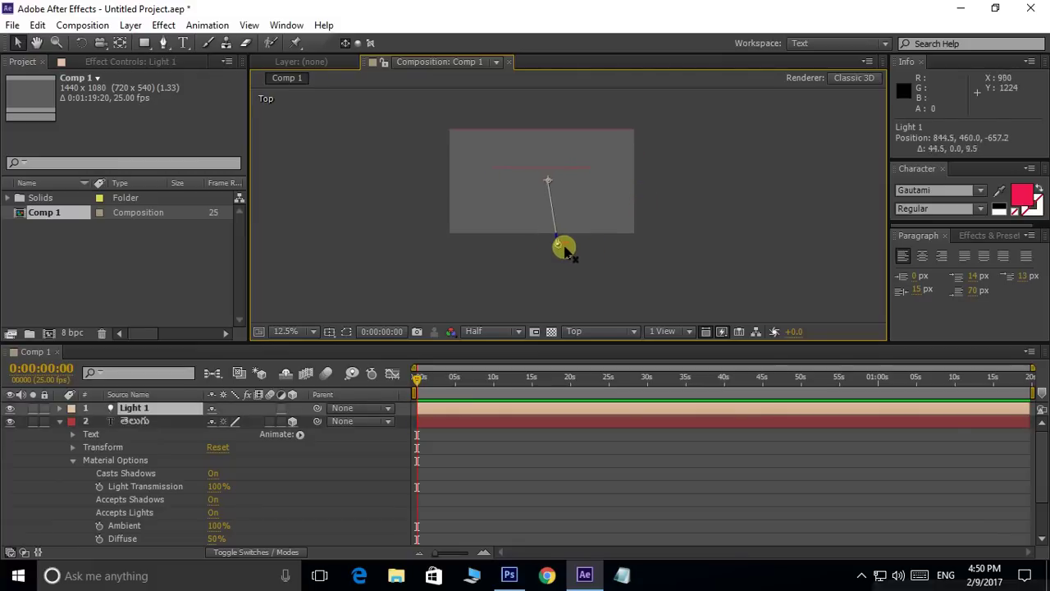
{"action": "left_click_drag", "start_coordinate": [556, 251], "coordinate": [562, 246]}
{"action": "left_click", "coordinate": [632, 330]}
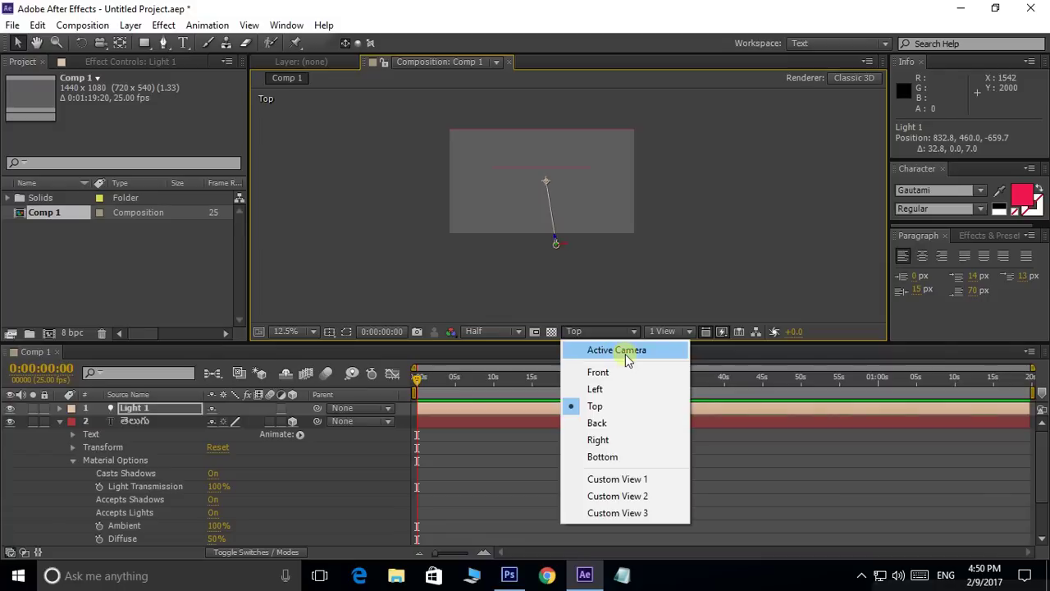
Switch to the Active Camera view and scale the background wall to 249%.
{"action": "left_click", "coordinate": [625, 354]}
{"action": "scroll", "coordinate": [567, 230], "scroll_direction": "up", "scroll_amount": 2}
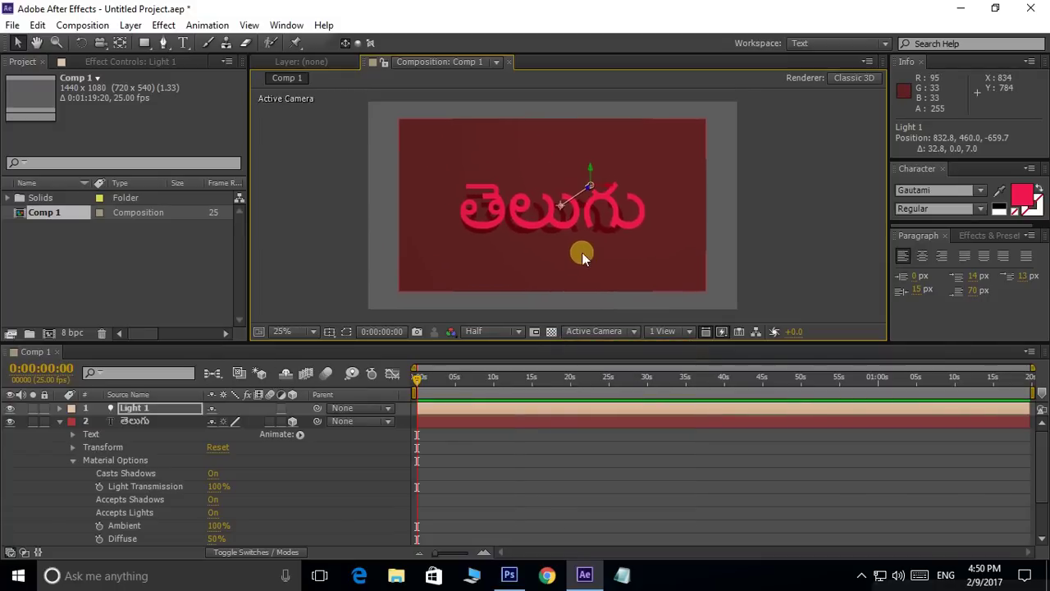
{"action": "scroll", "coordinate": [520, 233], "scroll_direction": "up", "scroll_amount": 2}
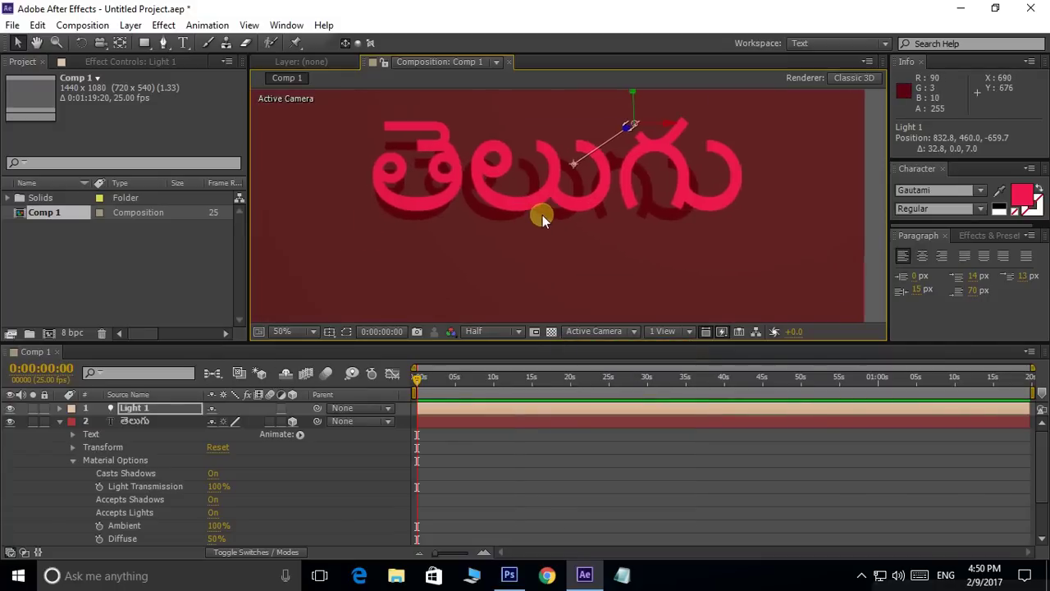
{"action": "scroll", "coordinate": [663, 316], "scroll_direction": "down", "scroll_amount": 2}
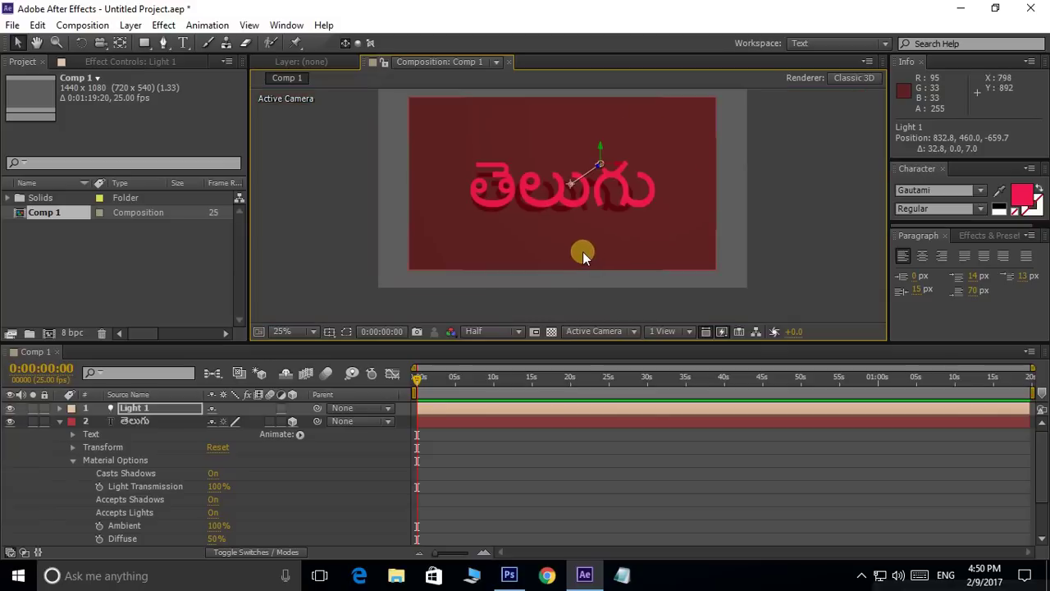
{"action": "left_click", "coordinate": [489, 251]}
{"action": "left_click", "coordinate": [498, 229]}
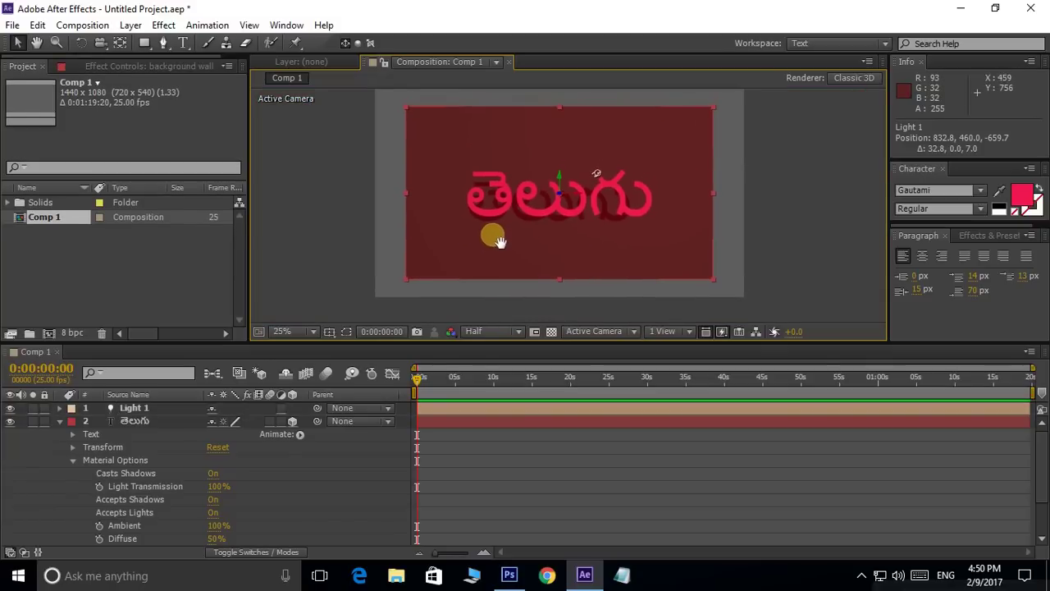
{"action": "left_click", "coordinate": [60, 421]}
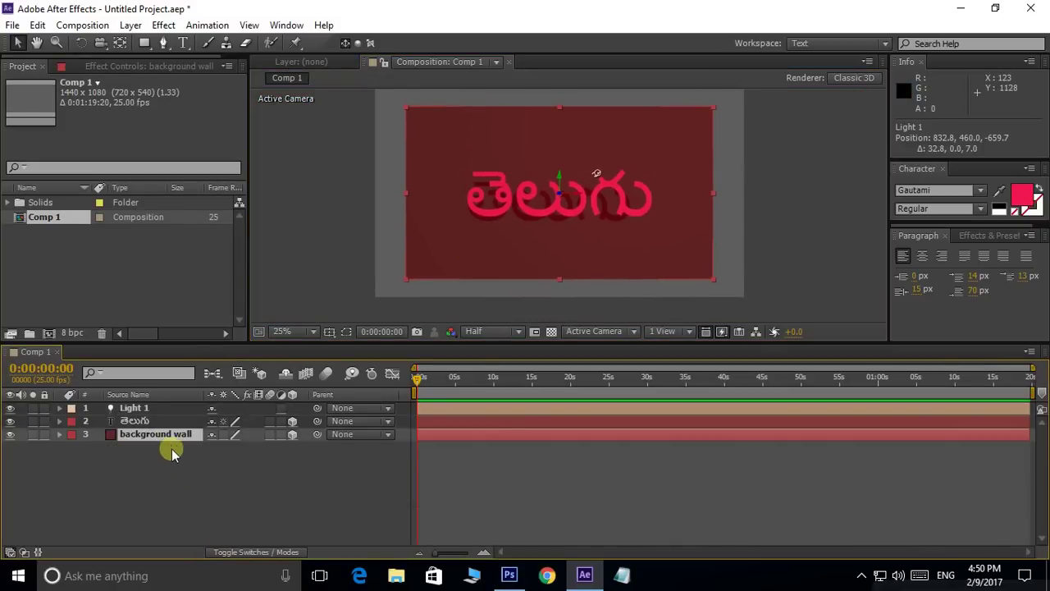
{"action": "left_click", "coordinate": [158, 434]}
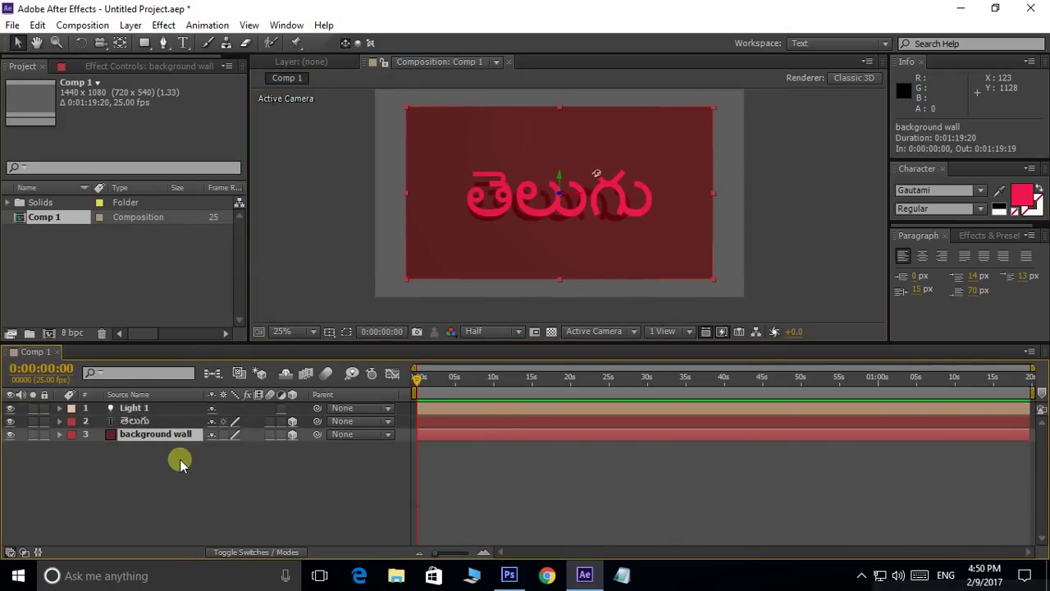
{"action": "key", "text": "s"}
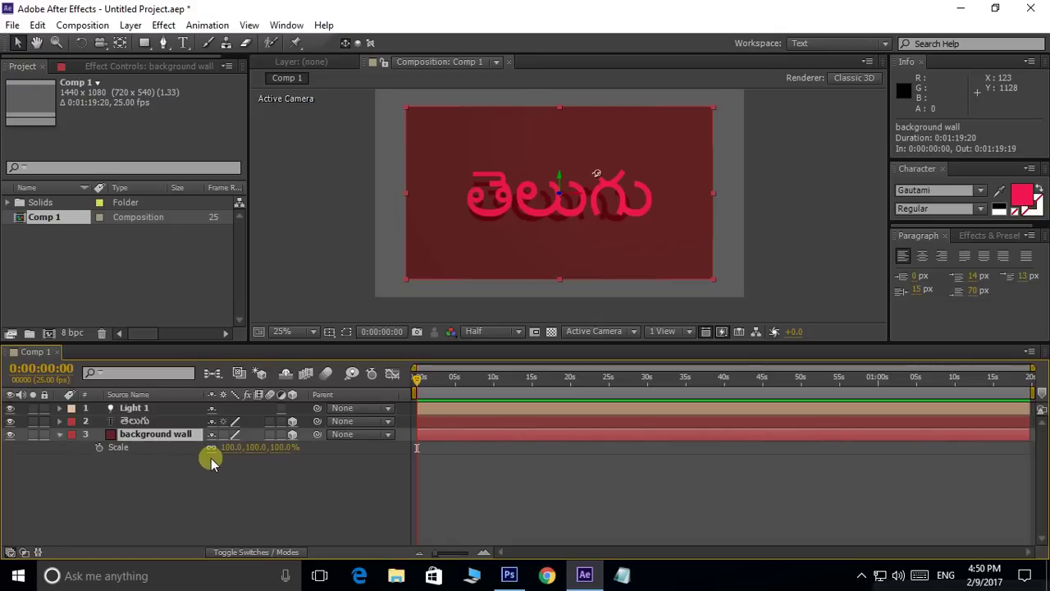
{"action": "mouse_move", "coordinate": [230, 447]}
{"action": "left_mouse_down"}
{"action": "mouse_move", "coordinate": [301, 456]}
{"action": "mouse_move", "coordinate": [241, 448]}
{"action": "left_mouse_up"}
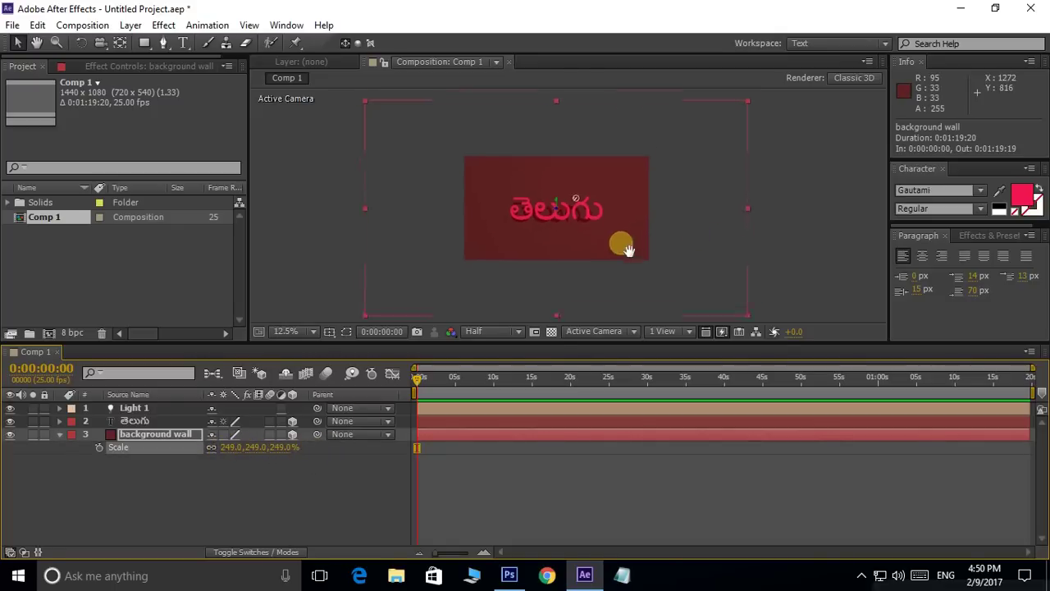
Nudge the Telugu text slightly up and to the right.
{"action": "scroll", "coordinate": [539, 204], "scroll_direction": "up", "scroll_amount": 2}
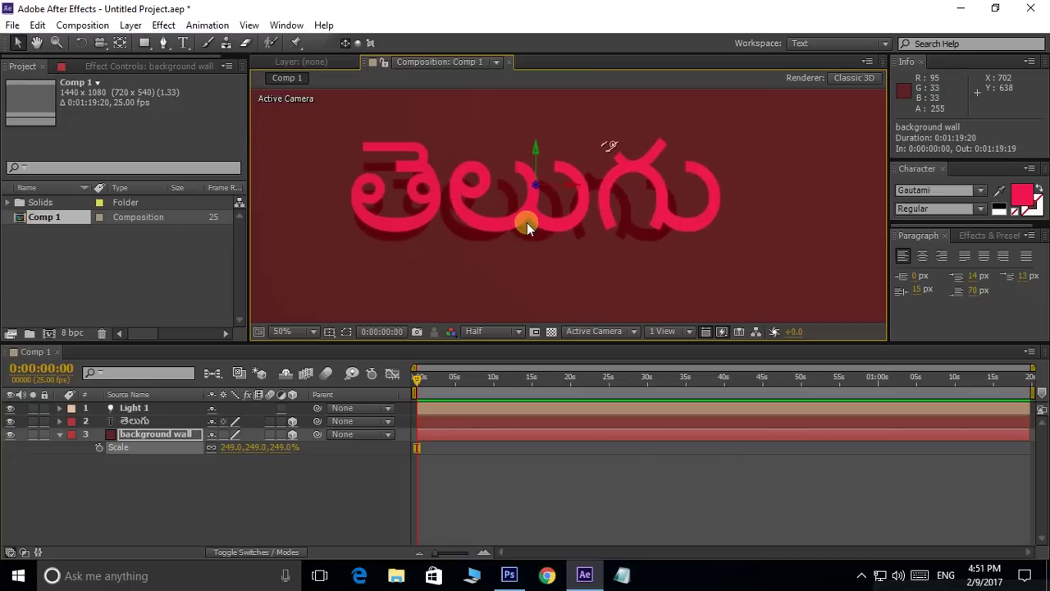
{"action": "left_click_drag", "start_coordinate": [539, 203], "coordinate": [520, 240]}
{"action": "left_click_drag", "start_coordinate": [635, 212], "coordinate": [584, 189]}
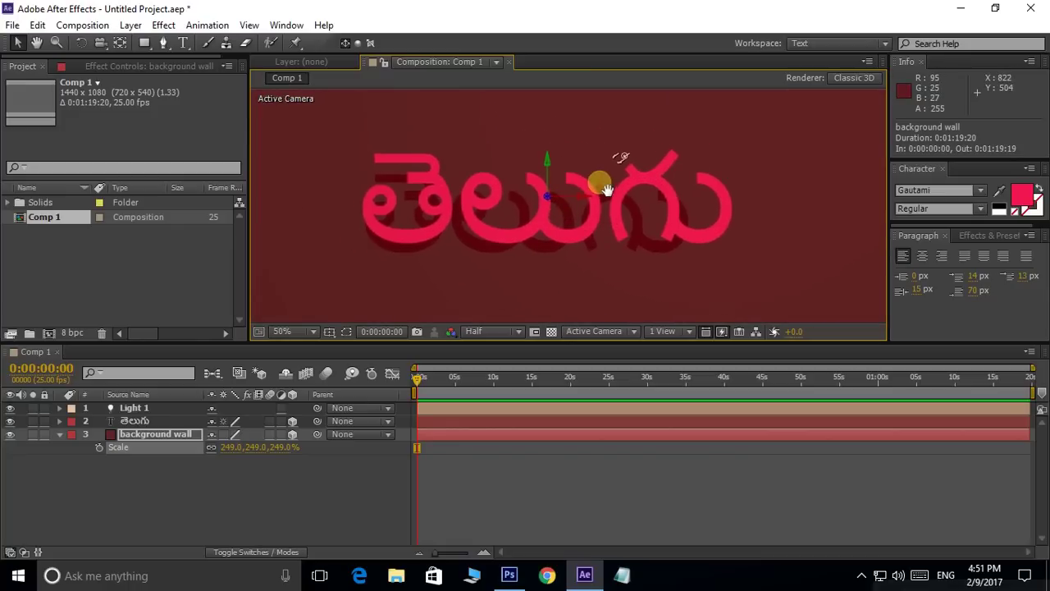
{"action": "left_click_drag", "start_coordinate": [584, 188], "coordinate": [582, 198]}
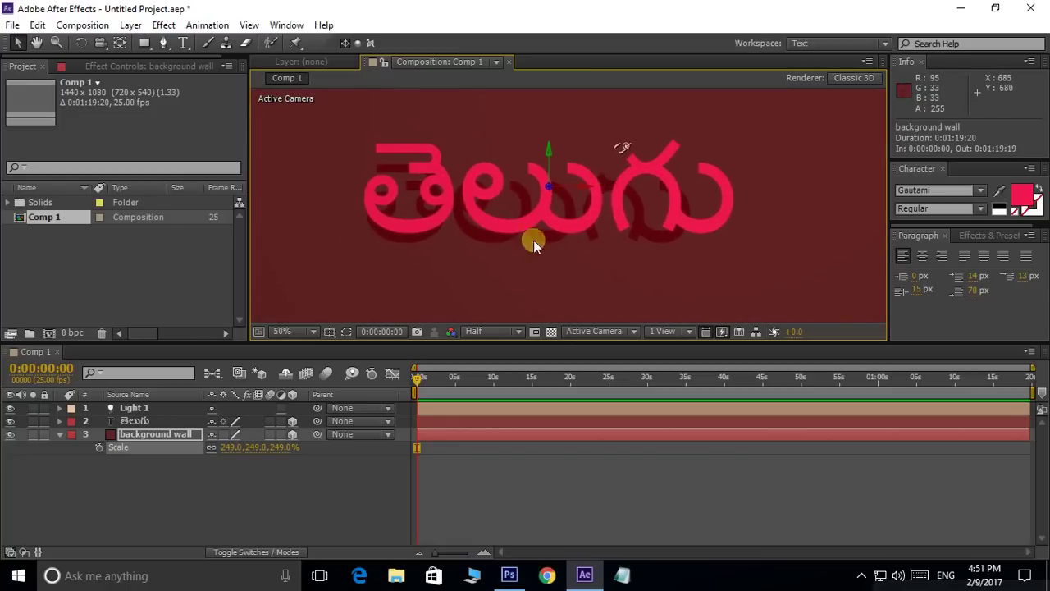
Move Light 1 left and raise its point of interest to 830.3, 472.8, -31.5.
{"action": "left_click", "coordinate": [624, 148]}
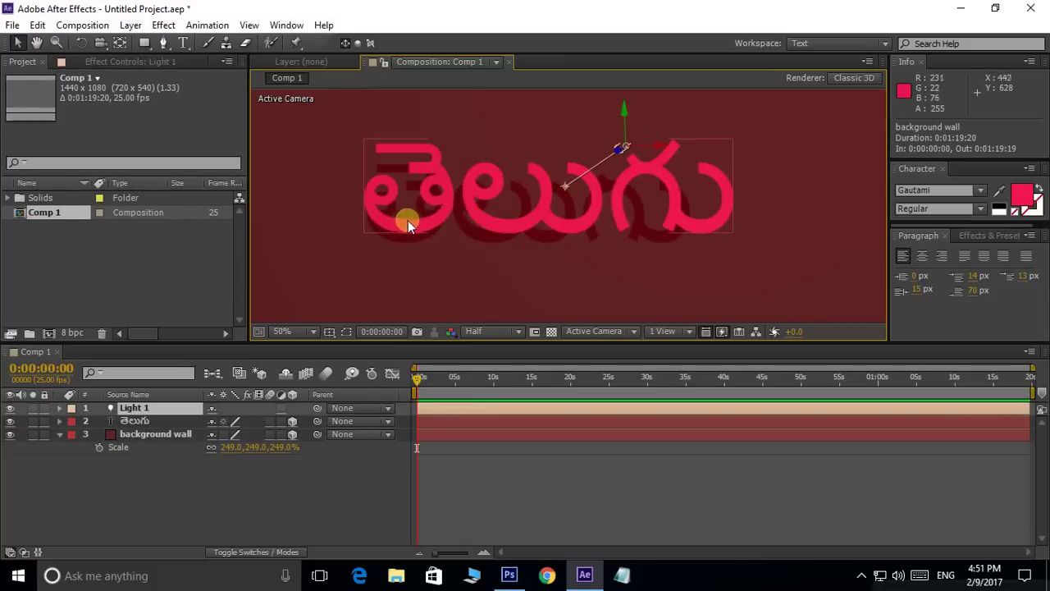
{"action": "left_click_drag", "start_coordinate": [663, 148], "coordinate": [571, 182]}
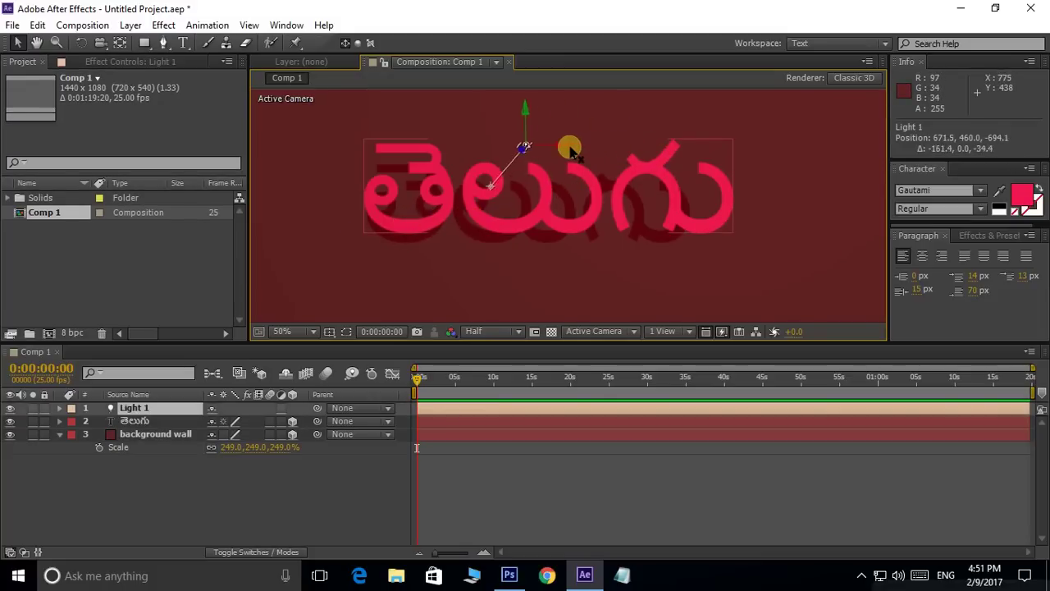
{"action": "left_click_drag", "start_coordinate": [472, 198], "coordinate": [604, 194]}
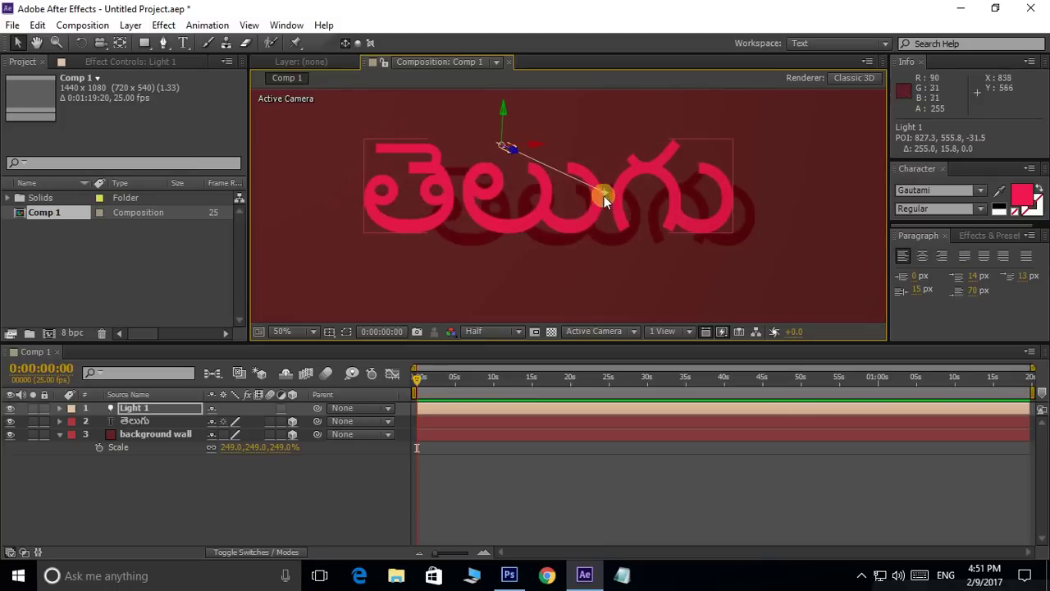
{"action": "mouse_move", "coordinate": [604, 196]}
{"action": "left_mouse_down"}
{"action": "mouse_move", "coordinate": [607, 132]}
{"action": "mouse_move", "coordinate": [567, 251]}
{"action": "mouse_move", "coordinate": [418, 223]}
{"action": "mouse_move", "coordinate": [352, 184]}
{"action": "mouse_move", "coordinate": [640, 169]}
{"action": "mouse_move", "coordinate": [603, 123]}
{"action": "mouse_move", "coordinate": [558, 220]}
{"action": "mouse_move", "coordinate": [607, 161]}
{"action": "left_mouse_up"}
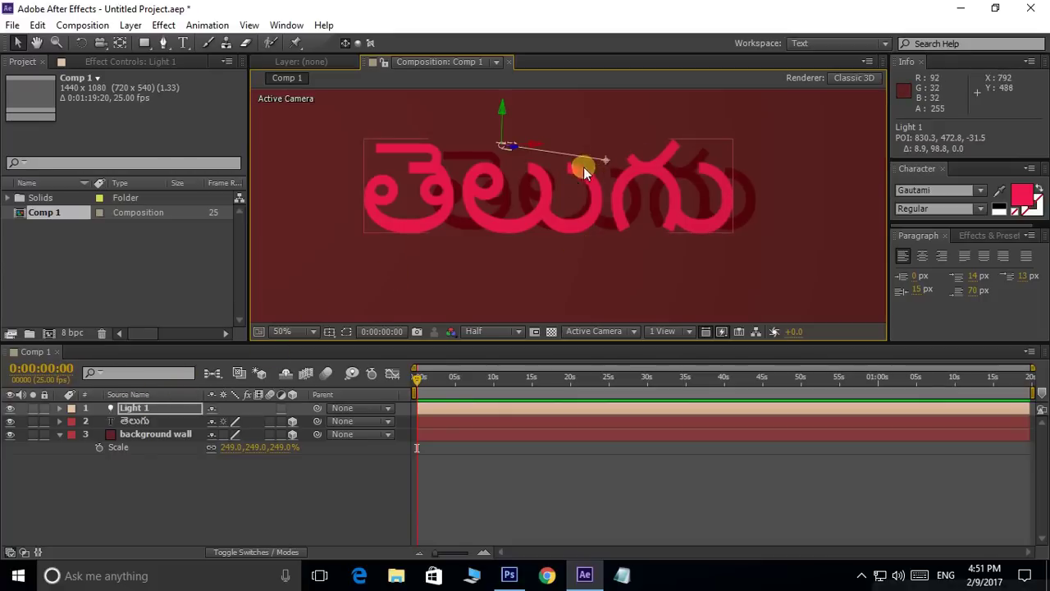
{"action": "left_click", "coordinate": [144, 409]}
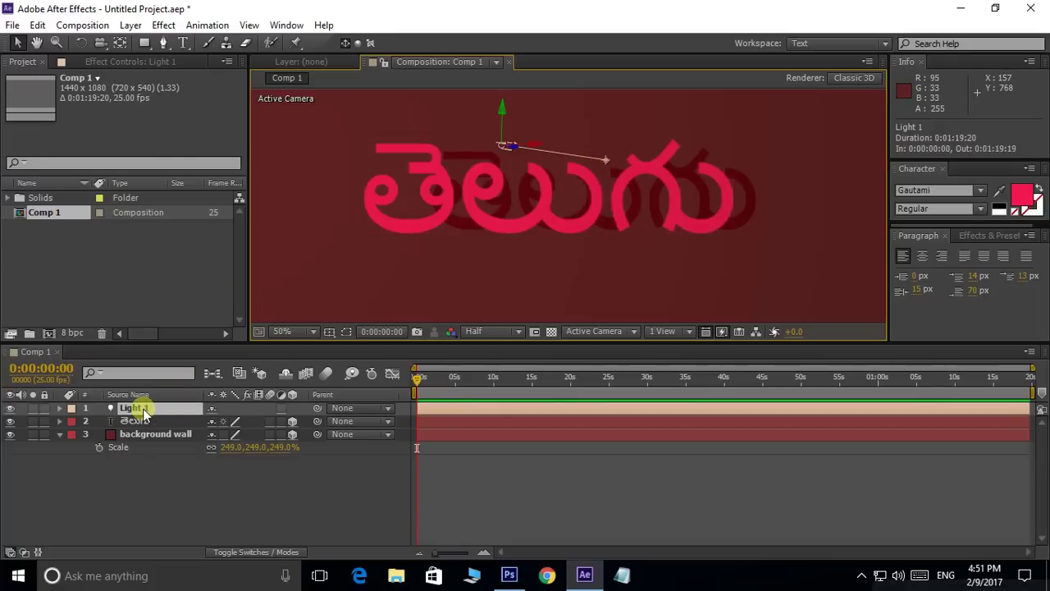
{"action": "double_click", "coordinate": [143, 409]}
{"action": "left_click_drag", "start_coordinate": [930, 35], "coordinate": [937, 52]}
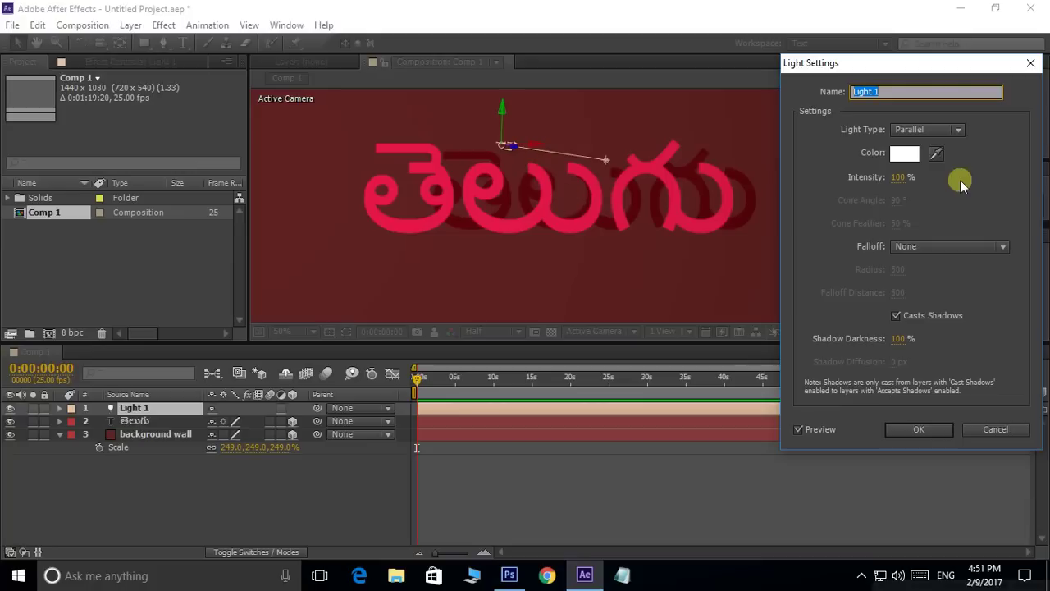
{"action": "left_click", "coordinate": [905, 153]}
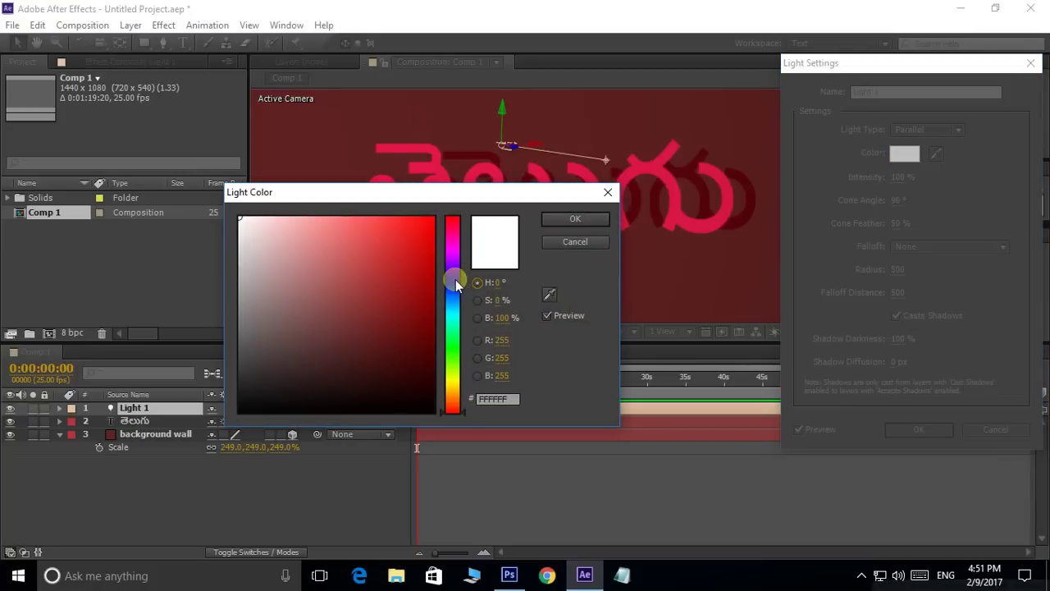
{"action": "left_click", "coordinate": [455, 283]}
{"action": "left_click_drag", "start_coordinate": [411, 257], "coordinate": [437, 216]}
{"action": "left_click", "coordinate": [575, 218]}
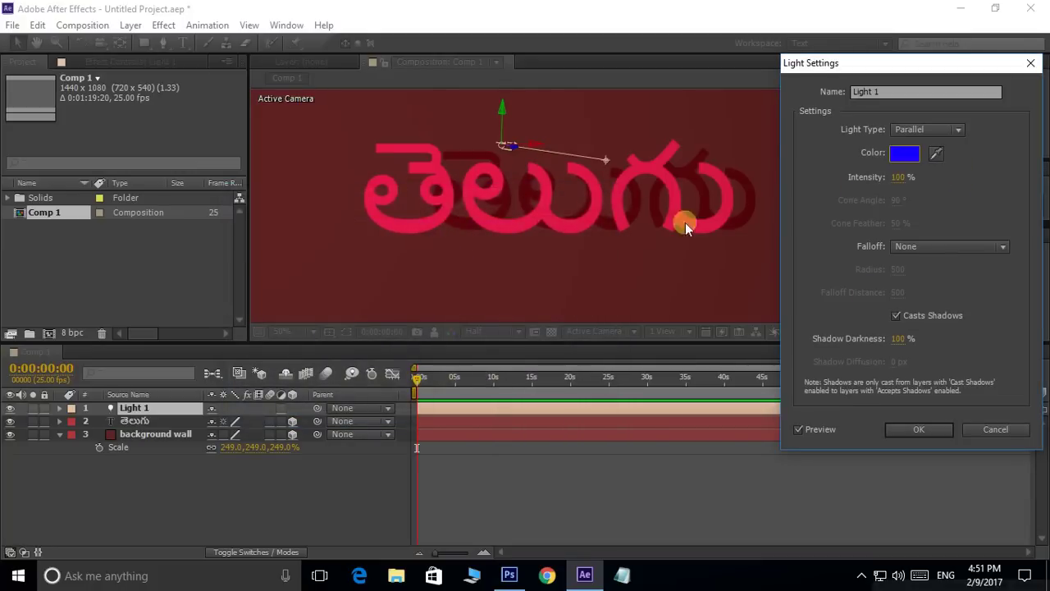
{"action": "left_click", "coordinate": [909, 430]}
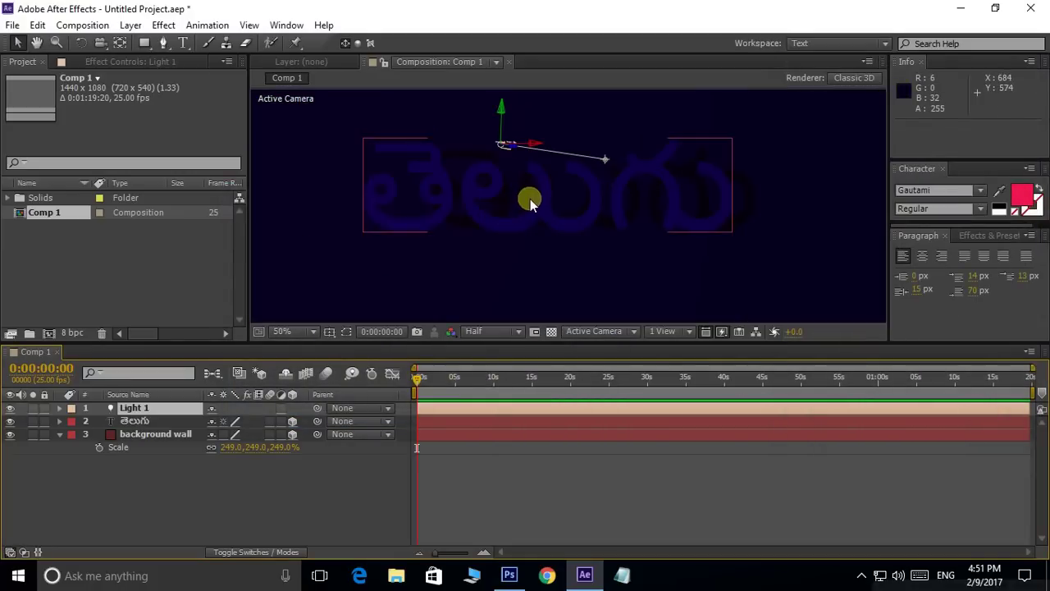
{"action": "double_click", "coordinate": [188, 408]}
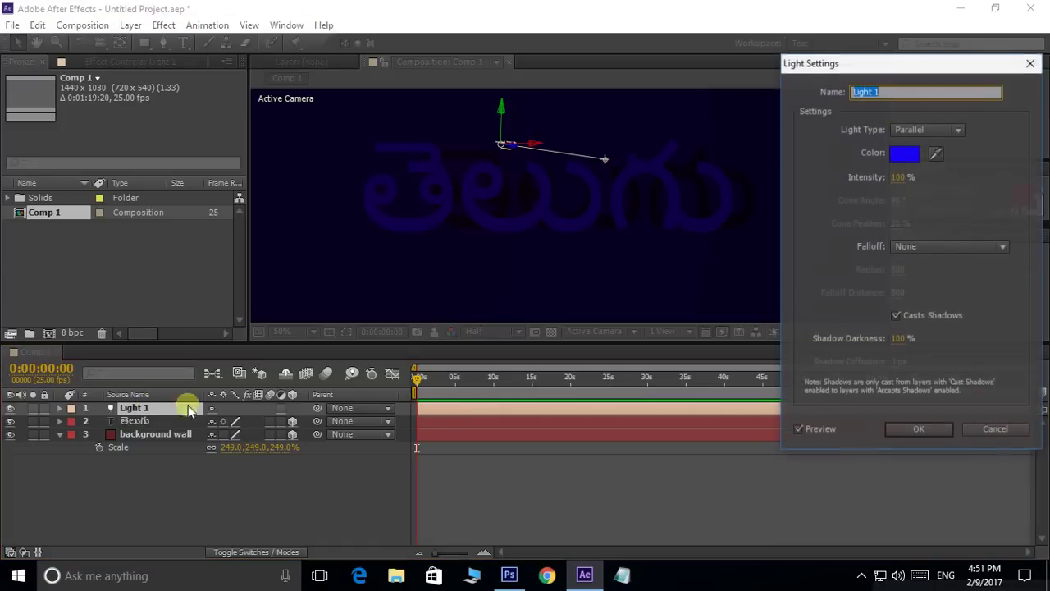
{"action": "left_click", "coordinate": [904, 152]}
{"action": "left_click_drag", "start_coordinate": [258, 284], "coordinate": [239, 218]}
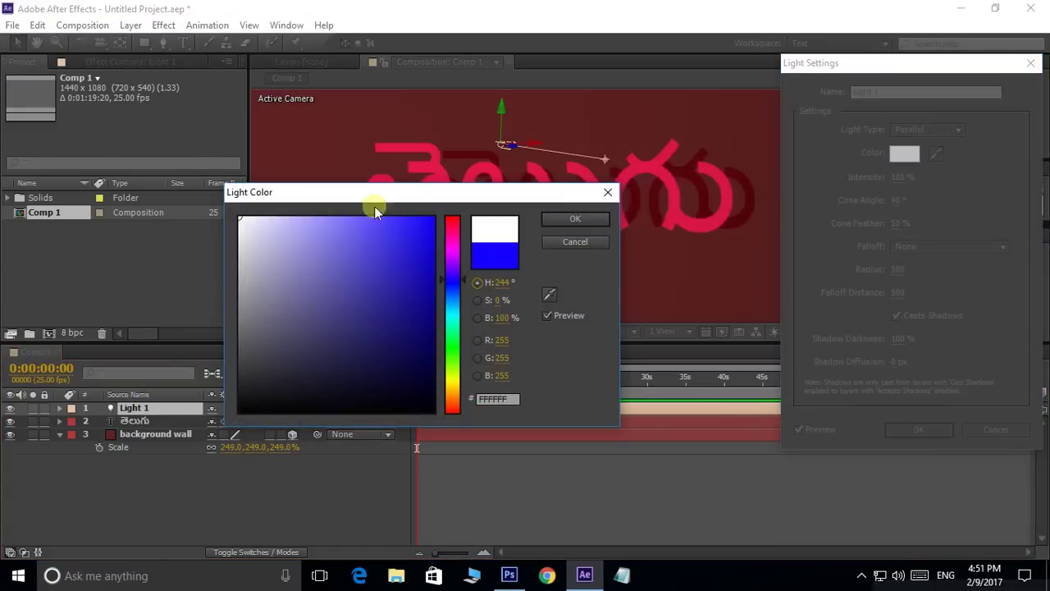
{"action": "left_click", "coordinate": [578, 220]}
{"action": "left_click_drag", "start_coordinate": [959, 59], "coordinate": [927, 106]}
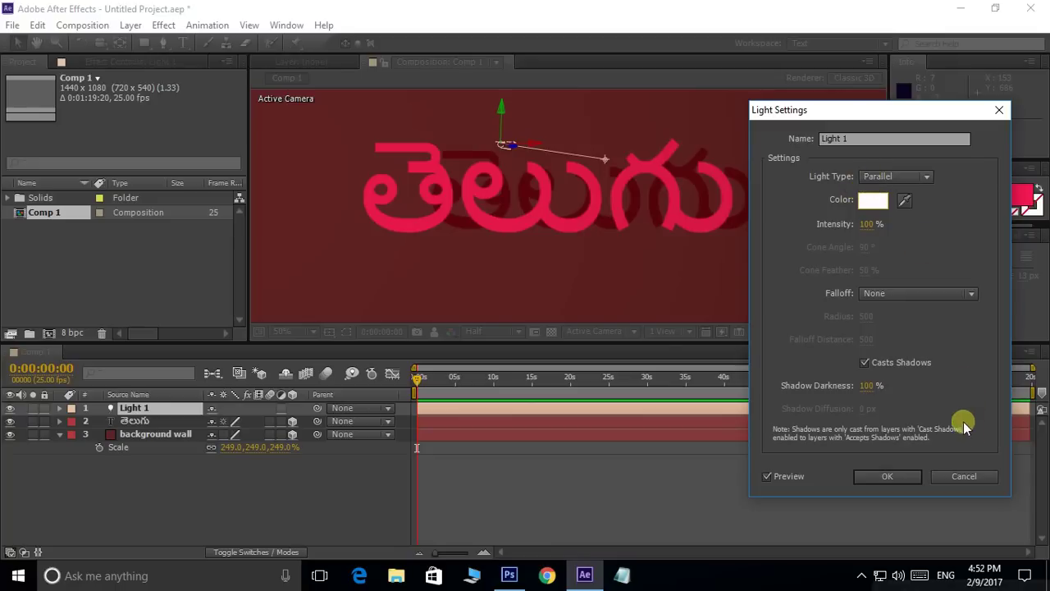
{"action": "left_click", "coordinate": [894, 478]}
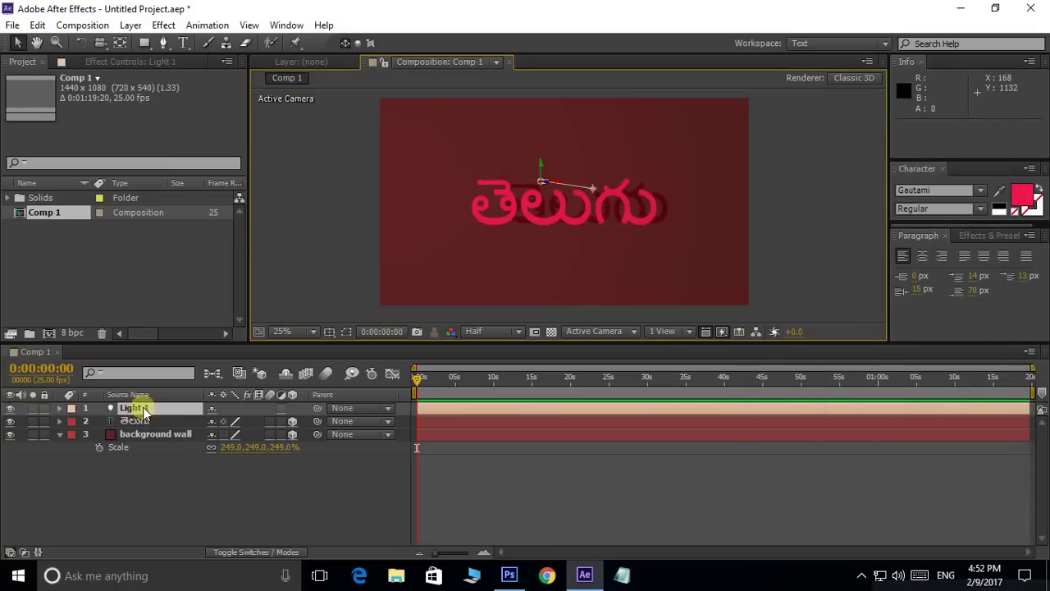
Make Light 1 a Spot light (90° cone, 50% feather) with Shadow Darkness at 80%.
{"action": "double_click", "coordinate": [164, 408]}
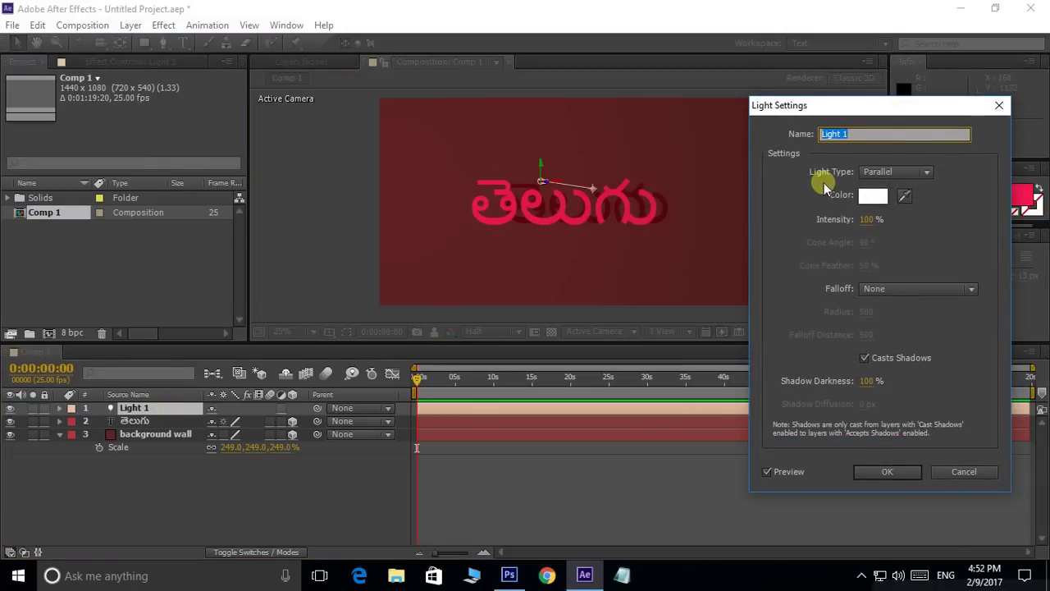
{"action": "key", "text": "Tab"}
{"action": "key", "text": "Down"}
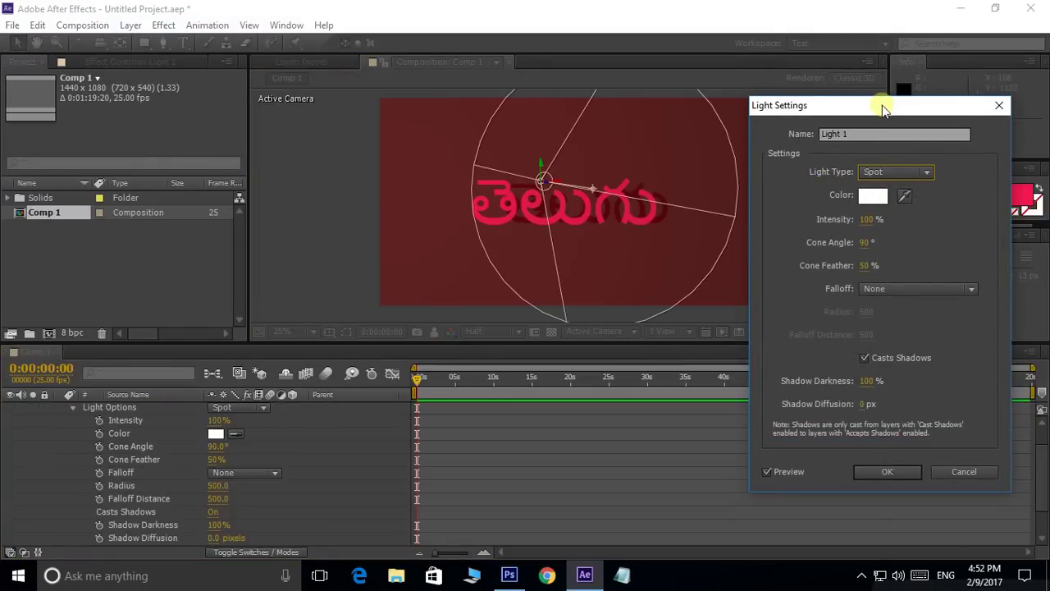
{"action": "left_click_drag", "start_coordinate": [882, 105], "coordinate": [864, 97]}
{"action": "left_click", "coordinate": [899, 164]}
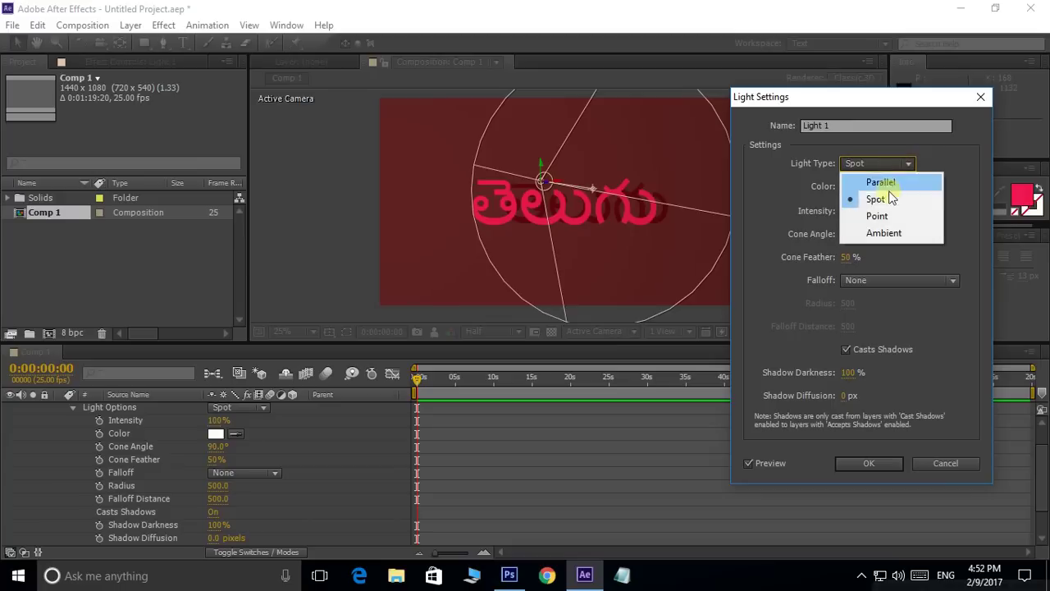
{"action": "left_click", "coordinate": [876, 200]}
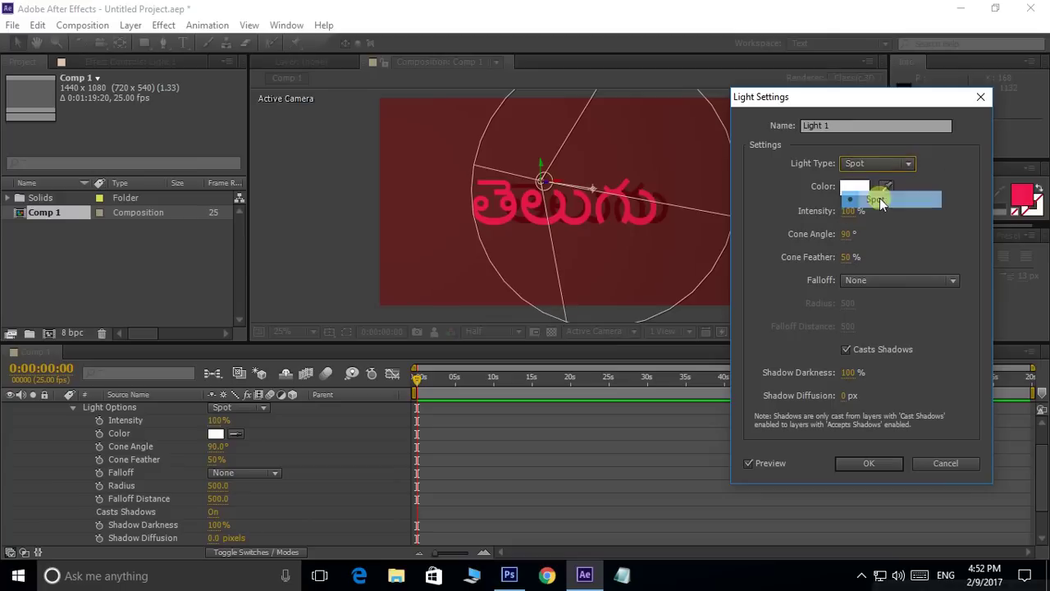
{"action": "left_click_drag", "start_coordinate": [905, 100], "coordinate": [946, 85]}
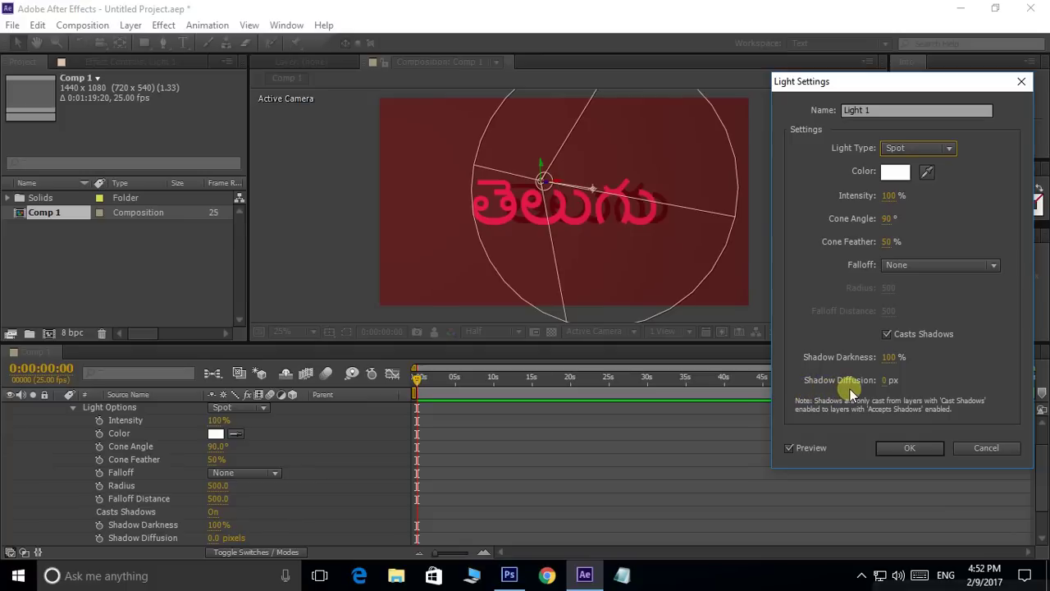
{"action": "left_click", "coordinate": [917, 148]}
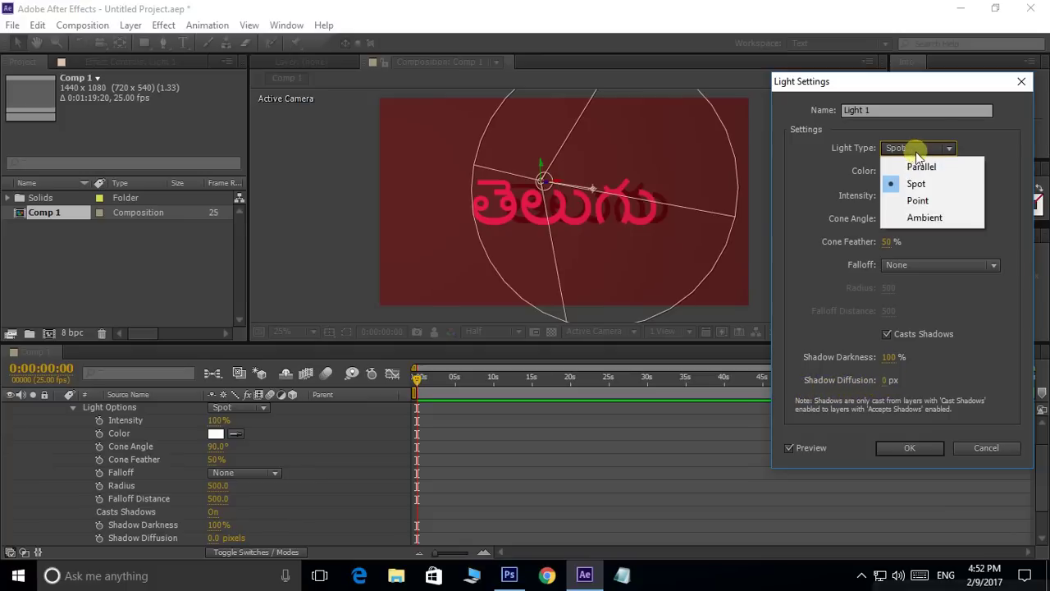
{"action": "left_click", "coordinate": [922, 168]}
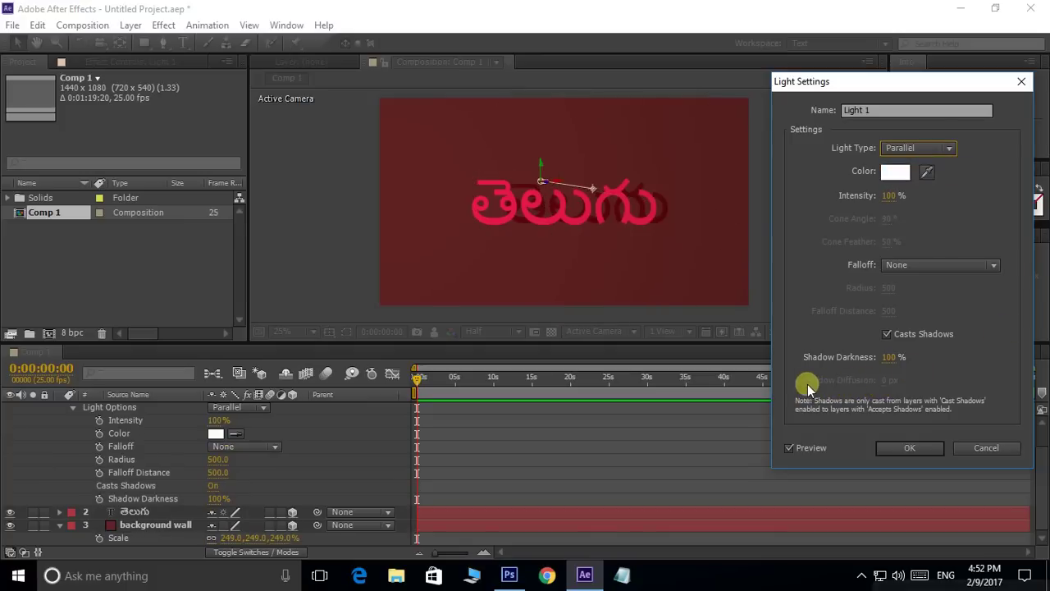
{"action": "left_click", "coordinate": [933, 148]}
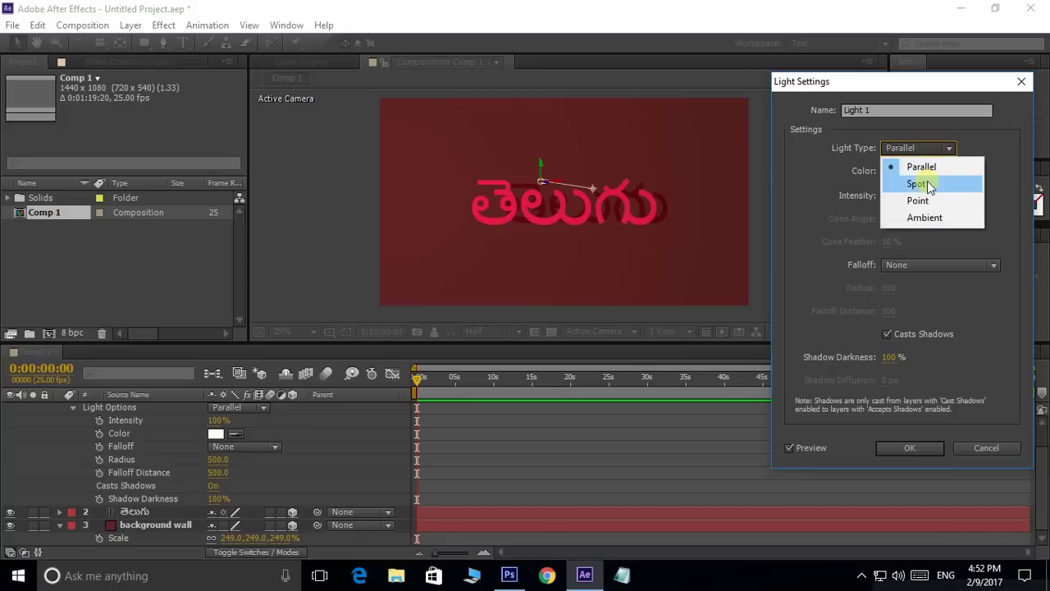
{"action": "left_click", "coordinate": [930, 182]}
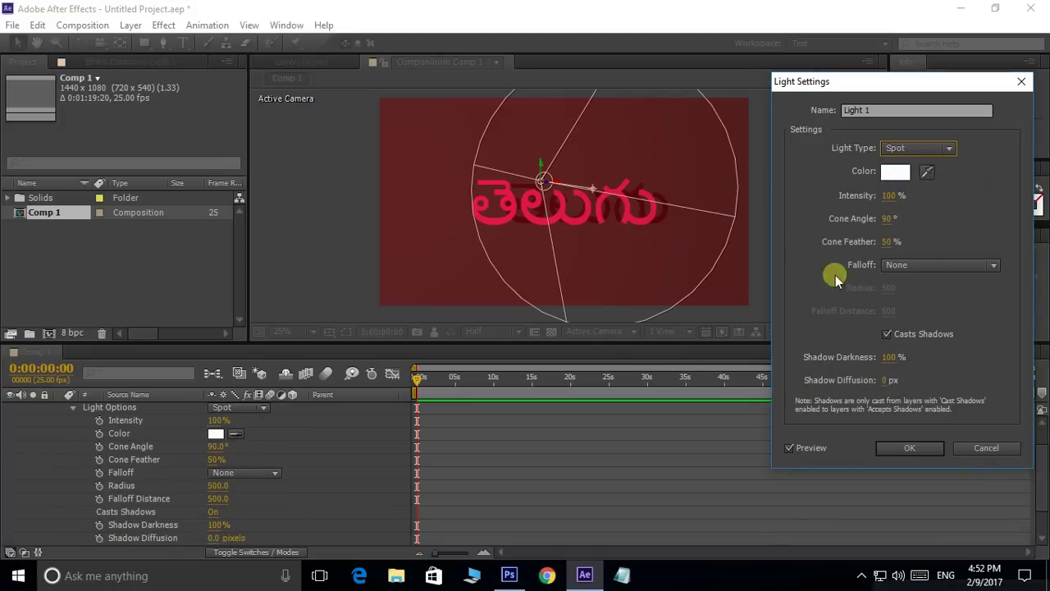
{"action": "left_click_drag", "start_coordinate": [889, 357], "coordinate": [884, 358]}
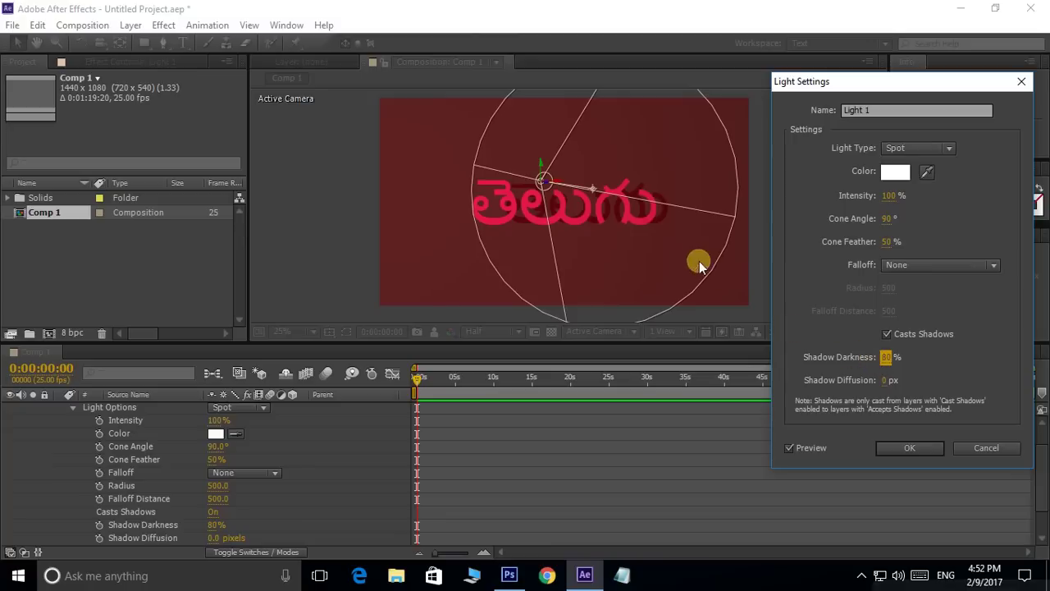
Apply the Spot light settings and zoom the viewer to check the shadow.
{"action": "left_click", "coordinate": [925, 447]}
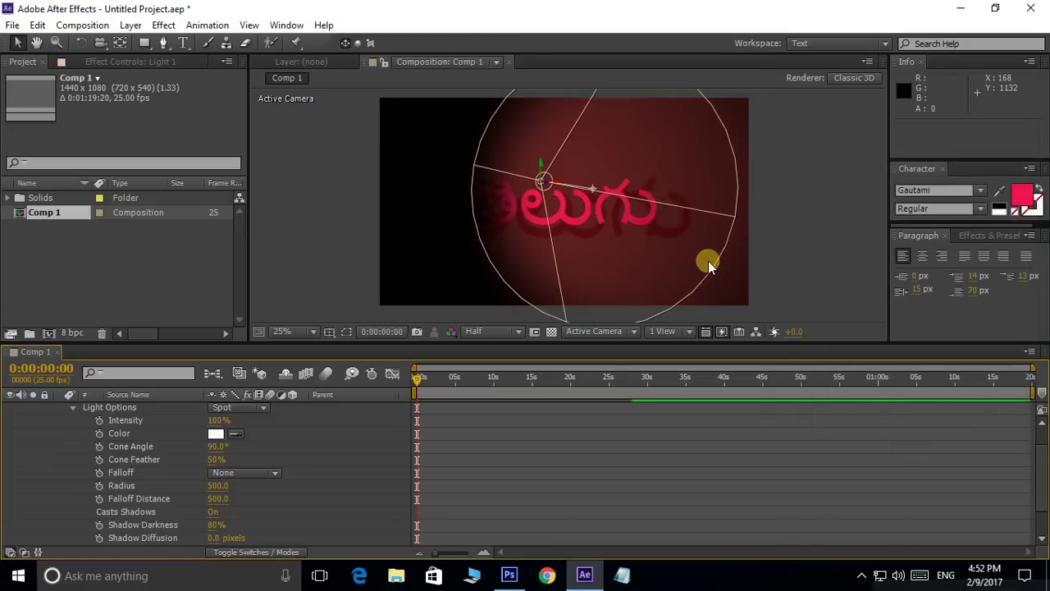
{"action": "scroll", "coordinate": [591, 160], "scroll_direction": "up", "scroll_amount": 2}
{"action": "scroll", "coordinate": [575, 106], "scroll_direction": "up", "scroll_amount": 2}
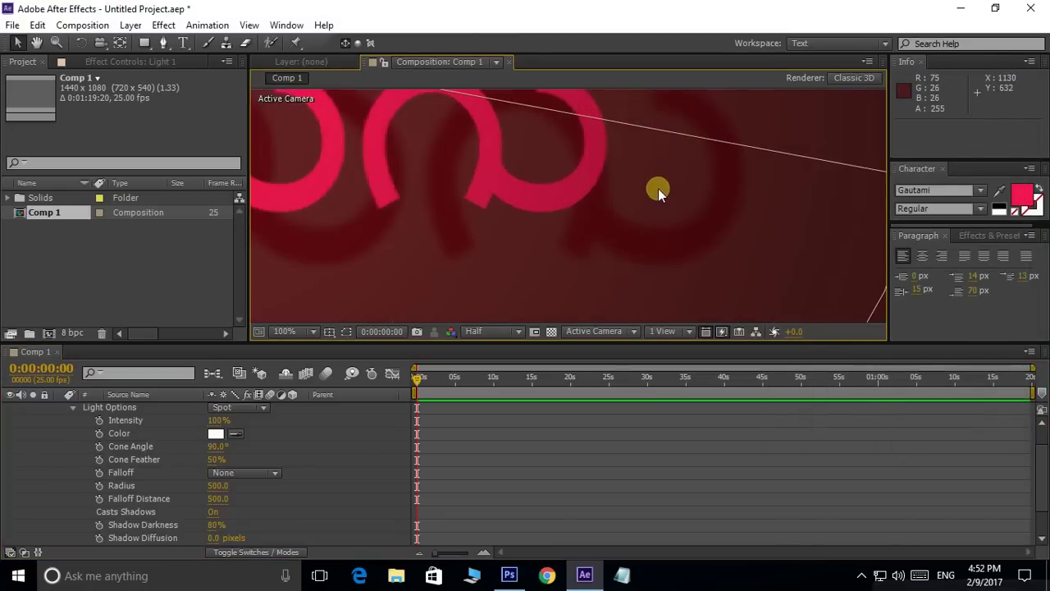
{"action": "scroll", "coordinate": [669, 239], "scroll_direction": "down", "scroll_amount": 2}
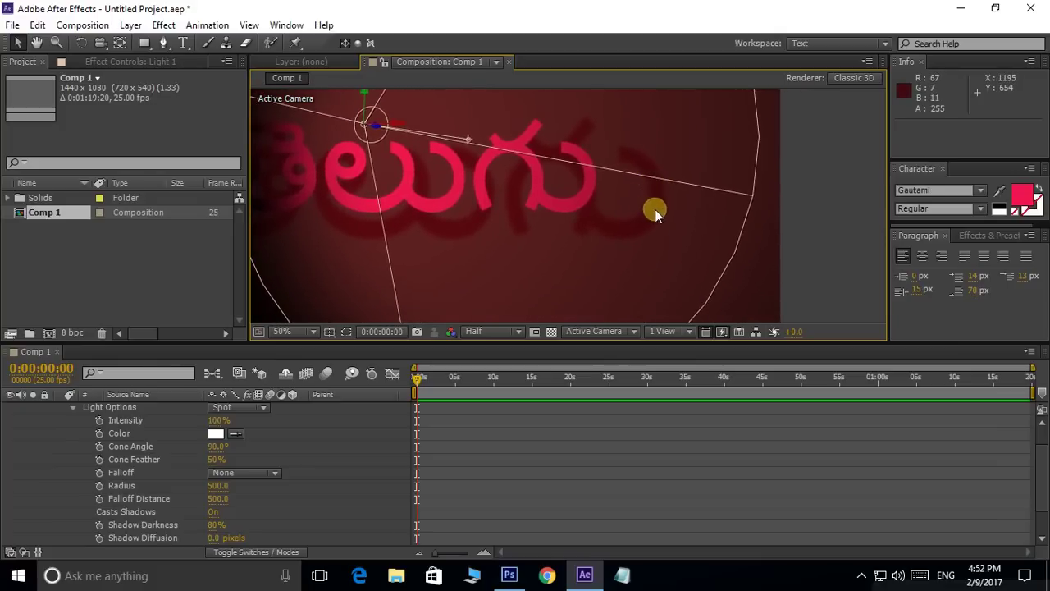
{"action": "scroll", "coordinate": [655, 209], "scroll_direction": "up", "scroll_amount": 1}
{"action": "scroll", "coordinate": [643, 170], "scroll_direction": "down", "scroll_amount": 1}
{"action": "scroll", "coordinate": [656, 207], "scroll_direction": "up", "scroll_amount": 2}
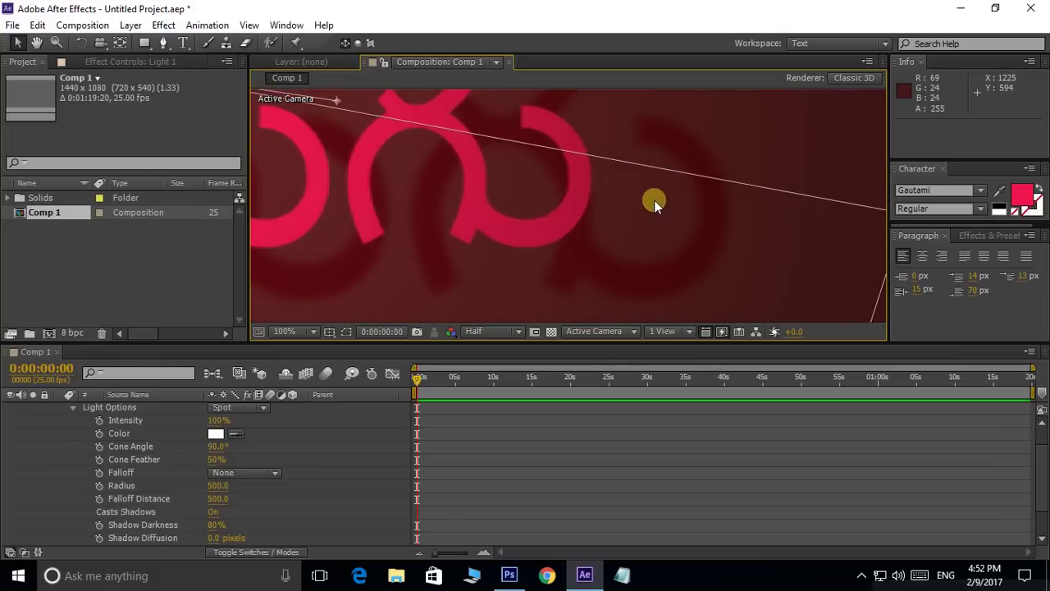
{"action": "scroll", "coordinate": [713, 238], "scroll_direction": "down", "scroll_amount": 1}
{"action": "scroll", "coordinate": [699, 229], "scroll_direction": "down", "scroll_amount": 1}
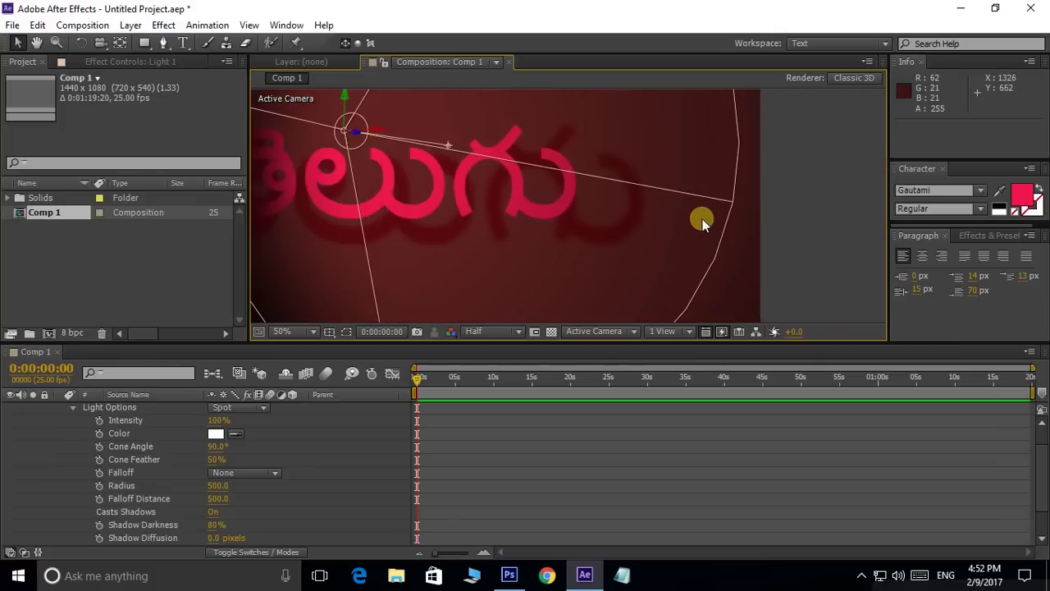
{"action": "scroll", "coordinate": [702, 222], "scroll_direction": "down", "scroll_amount": 2}
{"action": "scroll", "coordinate": [161, 443], "scroll_direction": "up", "scroll_amount": 1}
{"action": "double_click", "coordinate": [139, 407]}
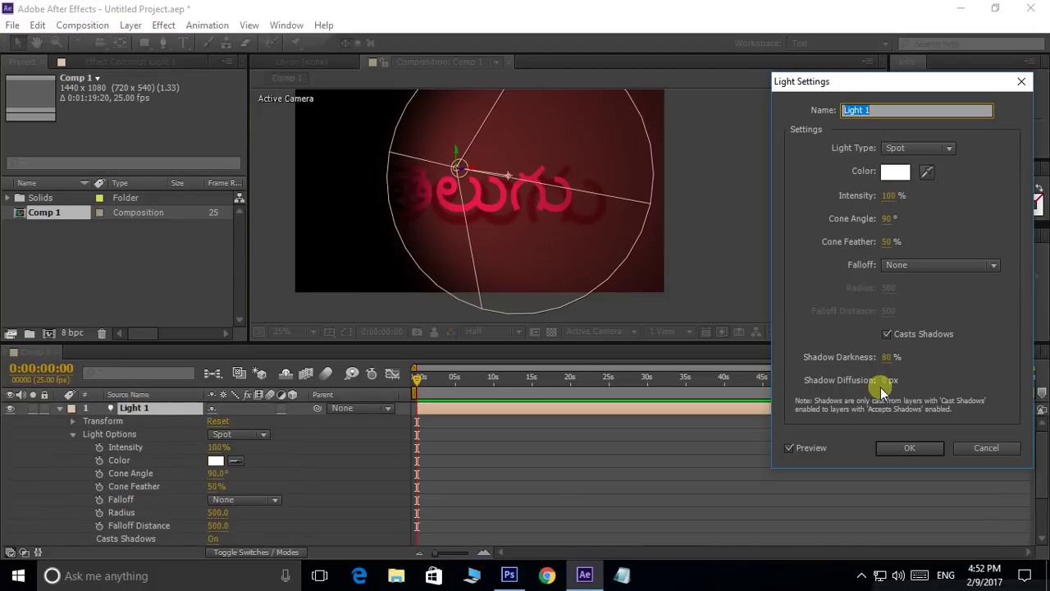
{"action": "left_click", "coordinate": [981, 448]}
{"action": "scroll", "coordinate": [194, 472], "scroll_direction": "down", "scroll_amount": 2}
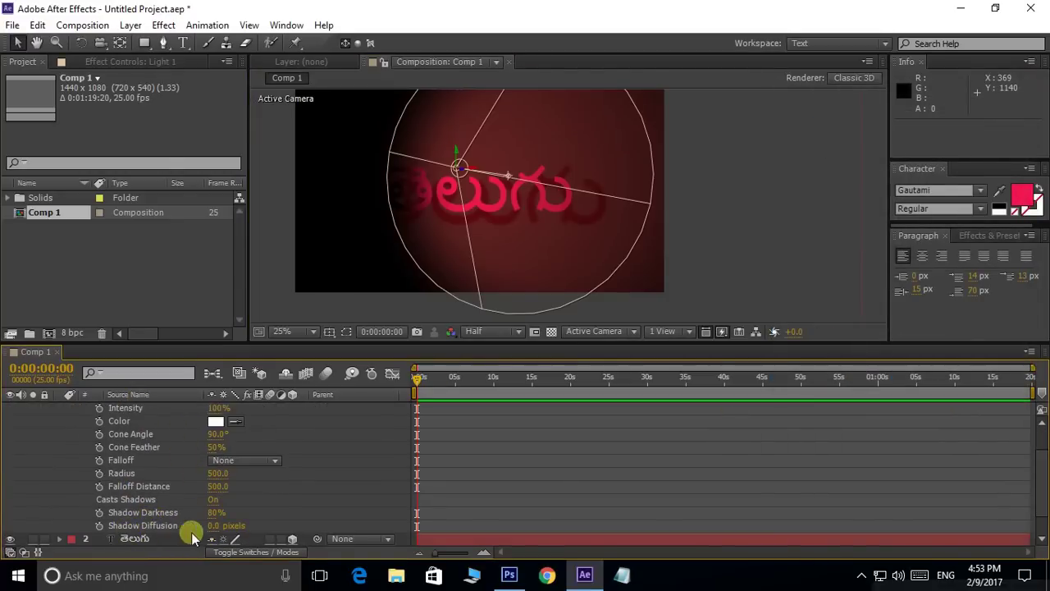
Scrub Light 1's Shadow Diffusion through 57 and 104 px, settling near 36 px.
{"action": "left_click_drag", "start_coordinate": [214, 526], "coordinate": [236, 522]}
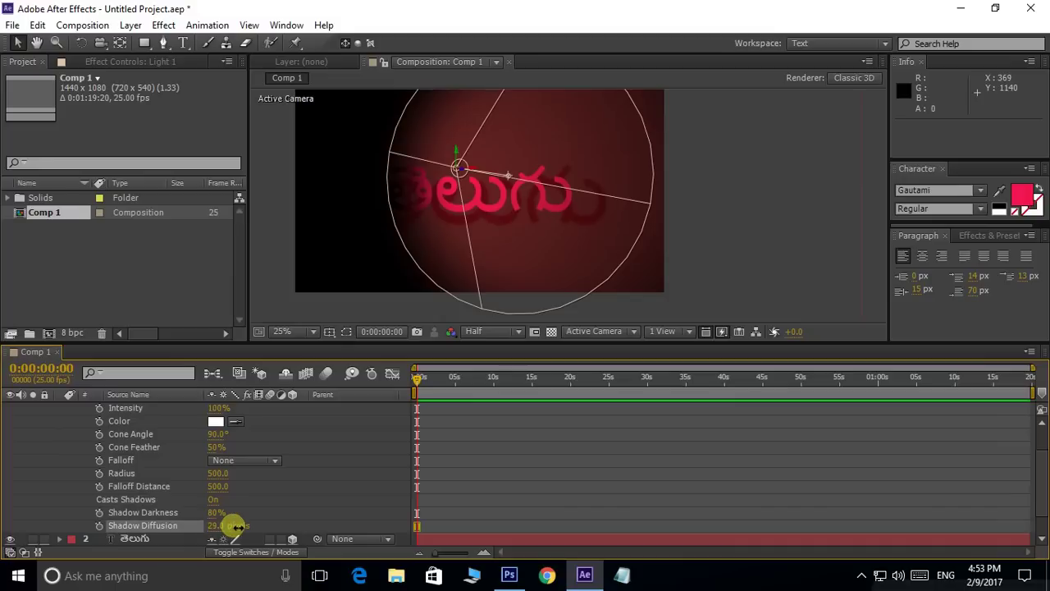
{"action": "scroll", "coordinate": [582, 230], "scroll_direction": "up", "scroll_amount": 2}
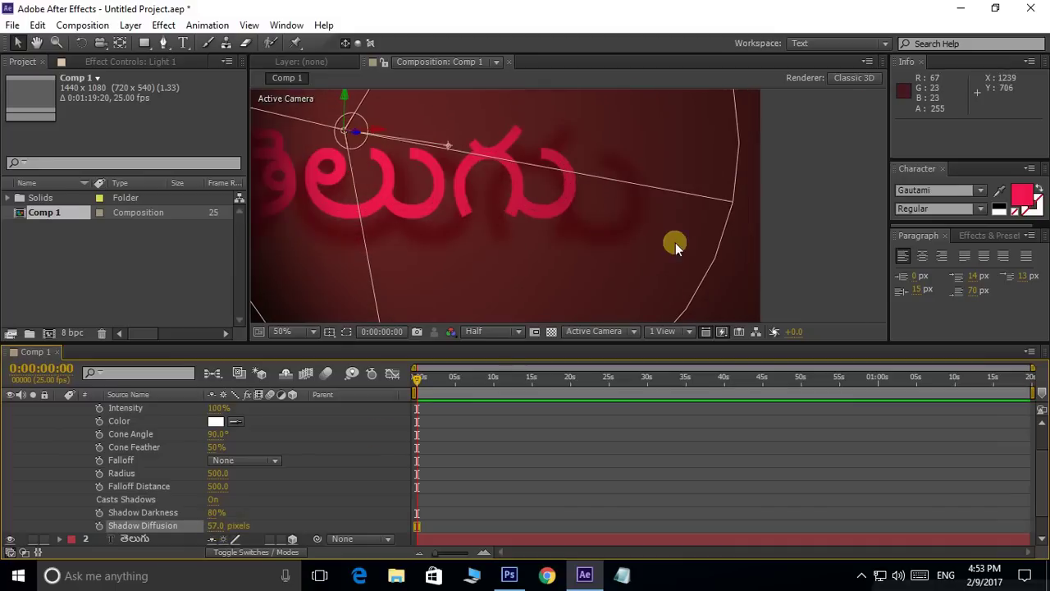
{"action": "scroll", "coordinate": [675, 242], "scroll_direction": "up", "scroll_amount": 1}
{"action": "scroll", "coordinate": [542, 235], "scroll_direction": "up", "scroll_amount": 1}
{"action": "left_click_drag", "start_coordinate": [655, 227], "coordinate": [597, 249]}
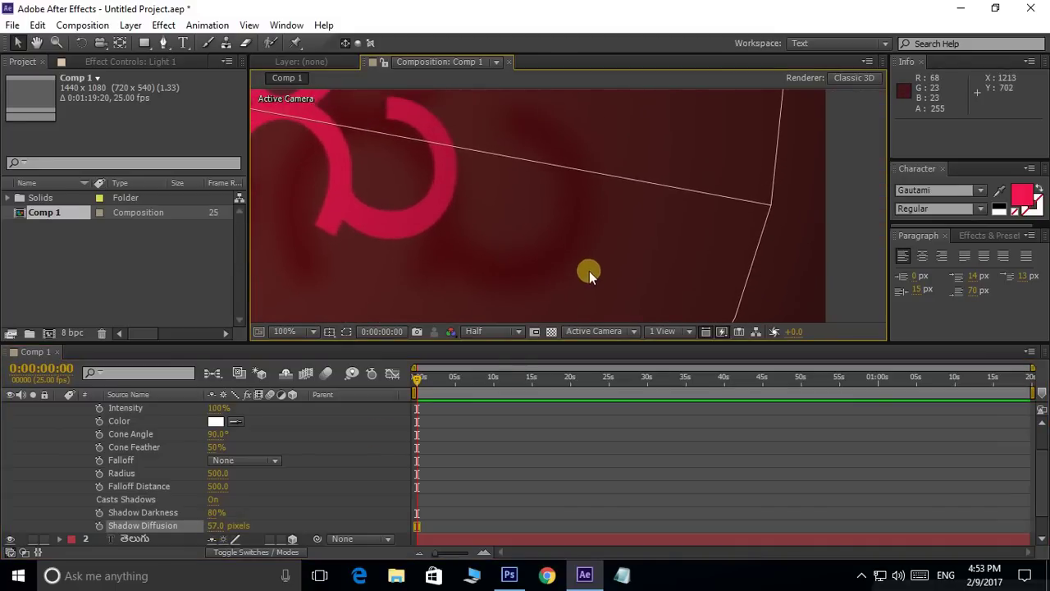
{"action": "left_click_drag", "start_coordinate": [218, 526], "coordinate": [254, 523]}
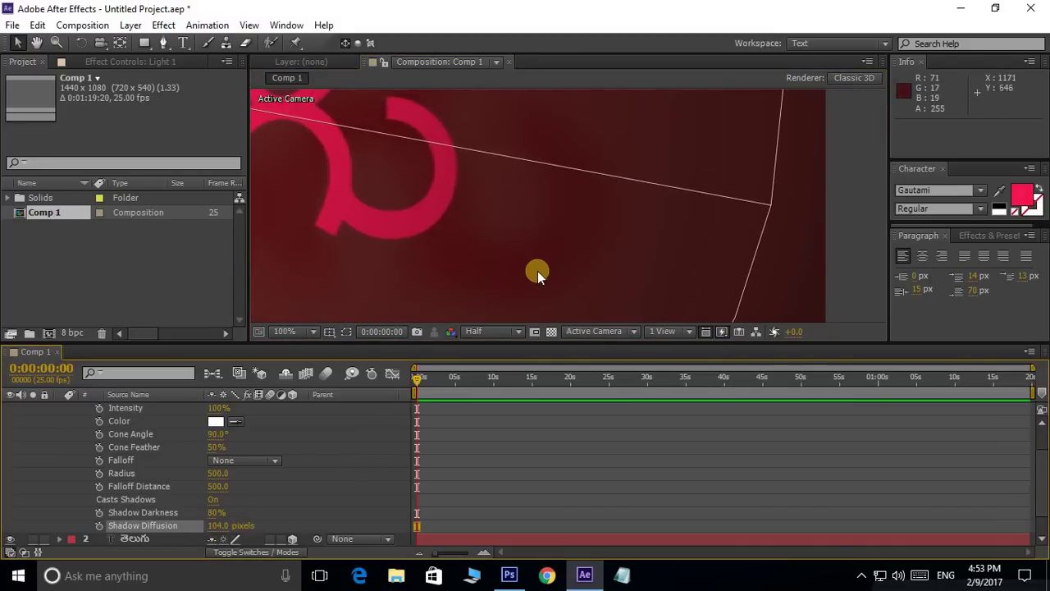
{"action": "scroll", "coordinate": [570, 252], "scroll_direction": "down", "scroll_amount": 4}
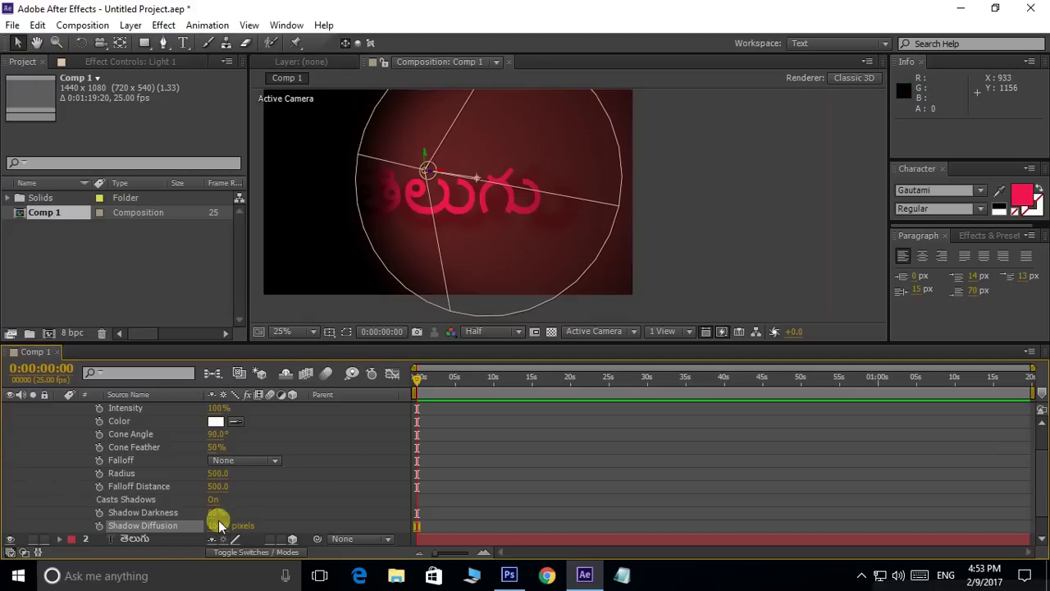
{"action": "mouse_move", "coordinate": [218, 526]}
{"action": "left_mouse_down"}
{"action": "mouse_move", "coordinate": [201, 525]}
{"action": "mouse_move", "coordinate": [209, 526]}
{"action": "left_mouse_up"}
{"action": "left_click_drag", "start_coordinate": [521, 204], "coordinate": [547, 202]}
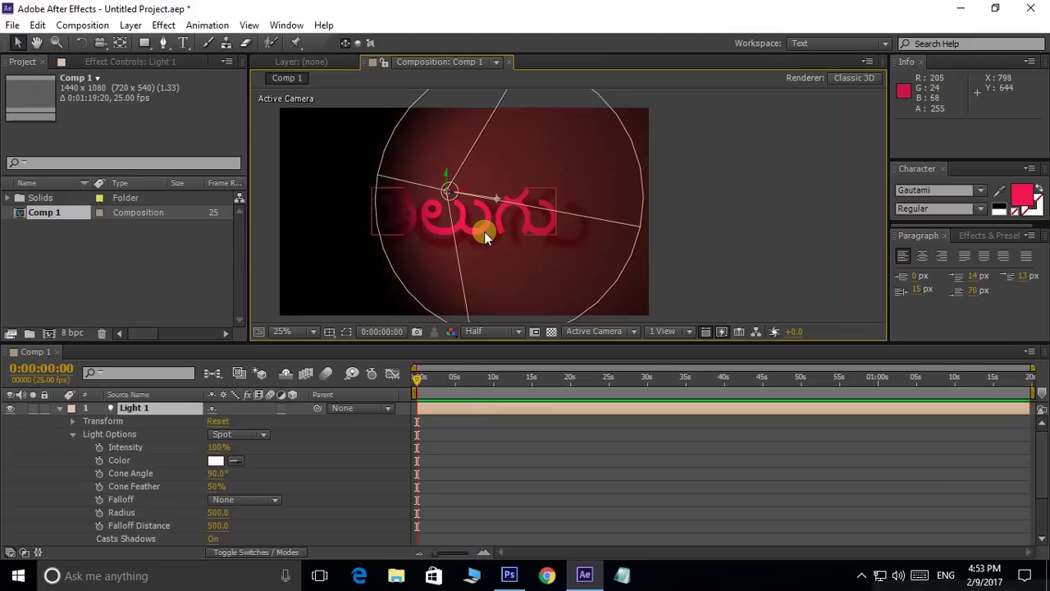
{"action": "left_click_drag", "start_coordinate": [475, 198], "coordinate": [472, 189]}
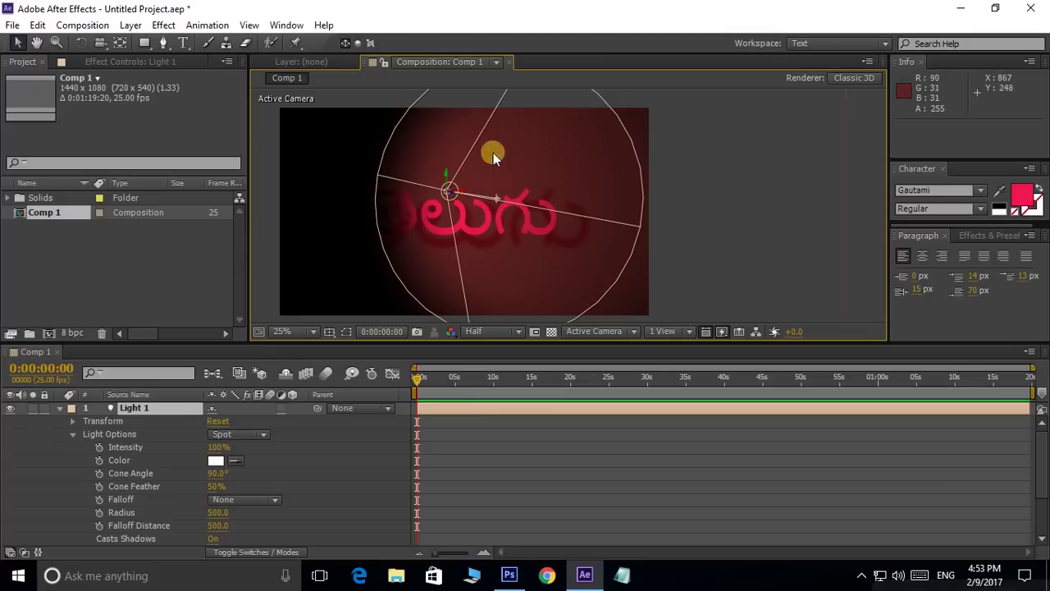
{"action": "left_click_drag", "start_coordinate": [437, 245], "coordinate": [433, 234]}
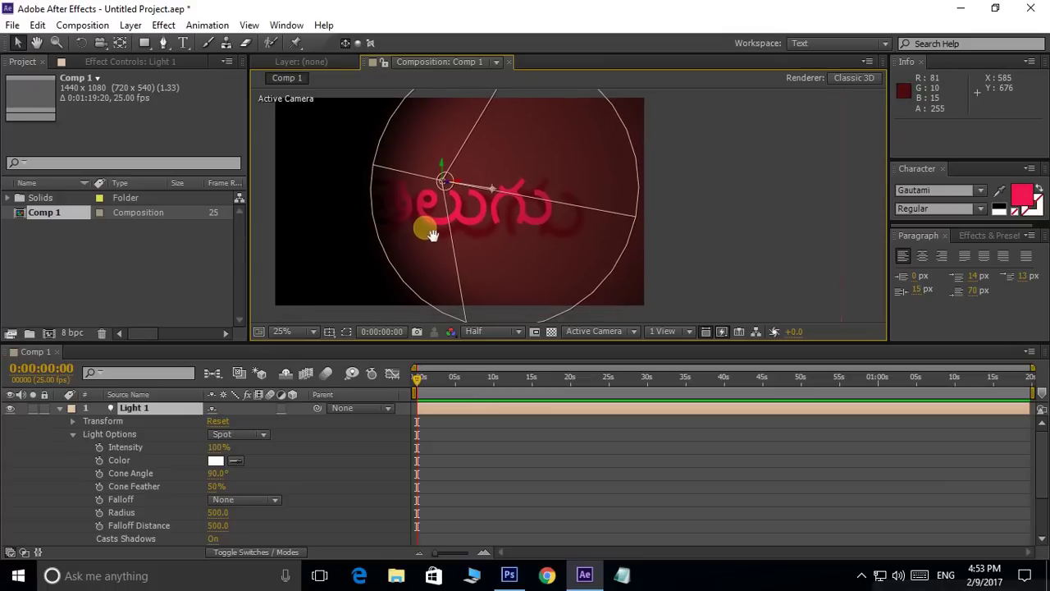
{"action": "left_click", "coordinate": [629, 330]}
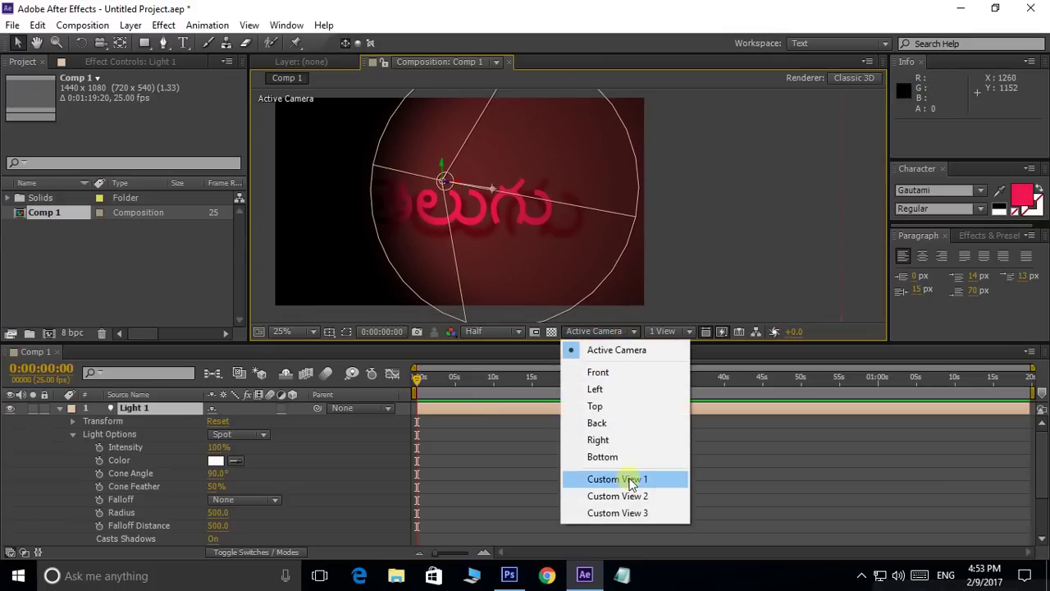
Orbit Custom View 1 to the side and move the light down and right.
{"action": "left_click", "coordinate": [632, 479]}
{"action": "mouse_move", "coordinate": [704, 237]}
{"action": "left_mouse_down"}
{"action": "mouse_move", "coordinate": [457, 224]}
{"action": "mouse_move", "coordinate": [500, 188]}
{"action": "left_mouse_up"}
{"action": "scroll", "coordinate": [497, 203], "scroll_direction": "down", "scroll_amount": 2}
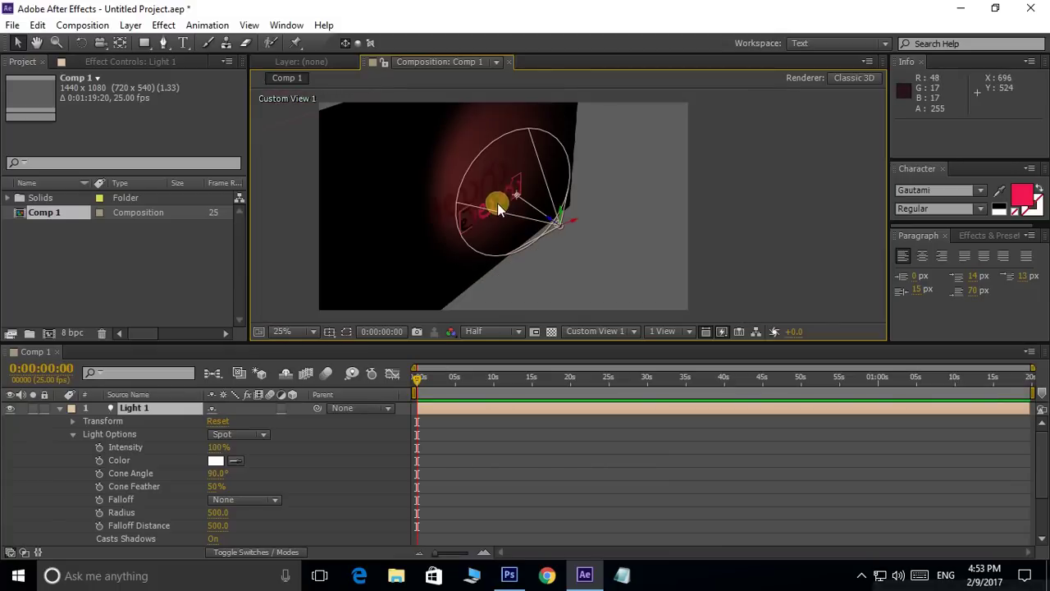
{"action": "mouse_move", "coordinate": [552, 219]}
{"action": "left_mouse_down"}
{"action": "mouse_move", "coordinate": [508, 243]}
{"action": "mouse_move", "coordinate": [572, 192]}
{"action": "left_mouse_up"}
Set the spotlight's Cone Angle to 180° and view the scene from the Front.
{"action": "left_click", "coordinate": [138, 410]}
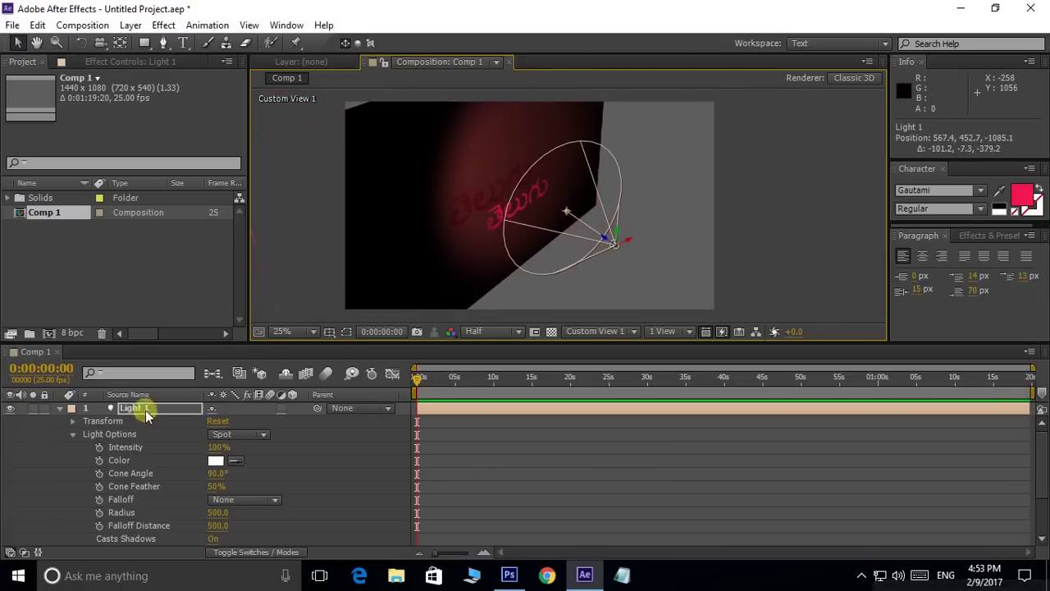
{"action": "left_click", "coordinate": [217, 474]}
{"action": "type", "text": "180"}
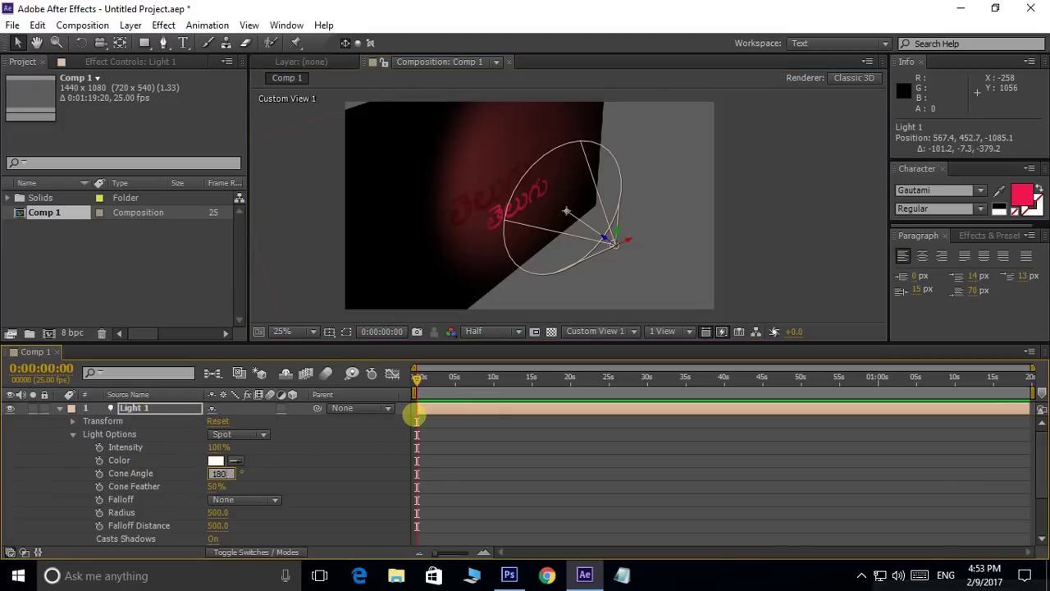
{"action": "left_click", "coordinate": [414, 416]}
{"action": "left_click", "coordinate": [168, 377]}
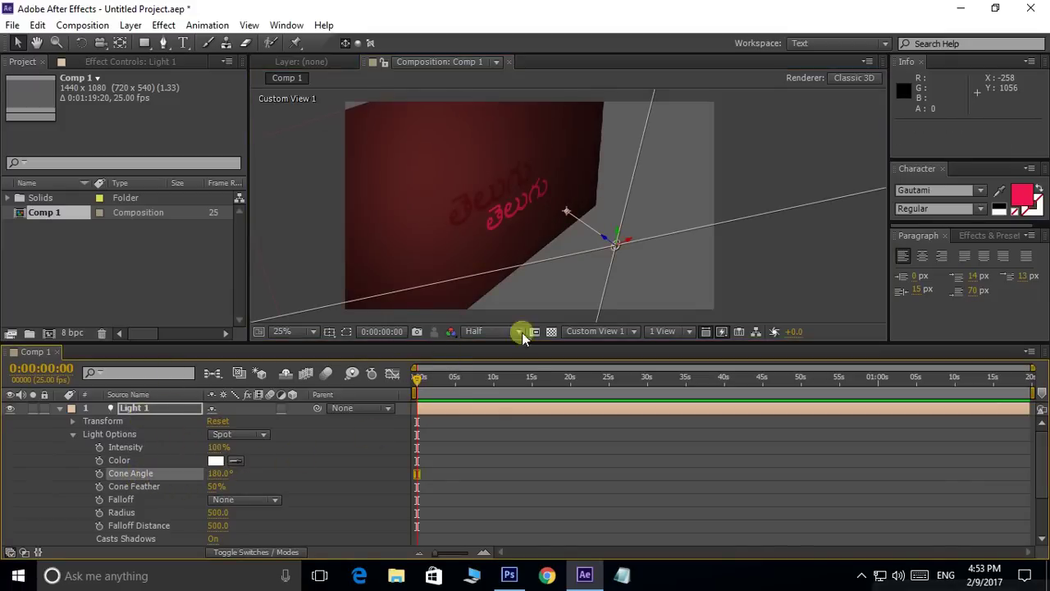
{"action": "left_click", "coordinate": [594, 332]}
{"action": "left_click", "coordinate": [598, 368]}
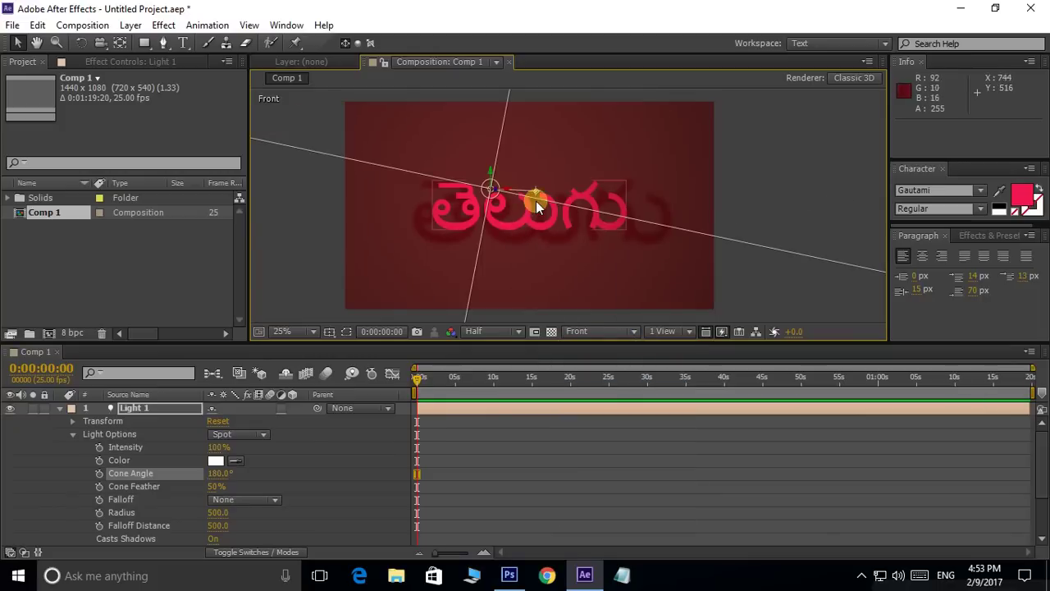
Move the spotlight past the frame's left edge, left of the Telugu text.
{"action": "left_click_drag", "start_coordinate": [580, 174], "coordinate": [555, 191]}
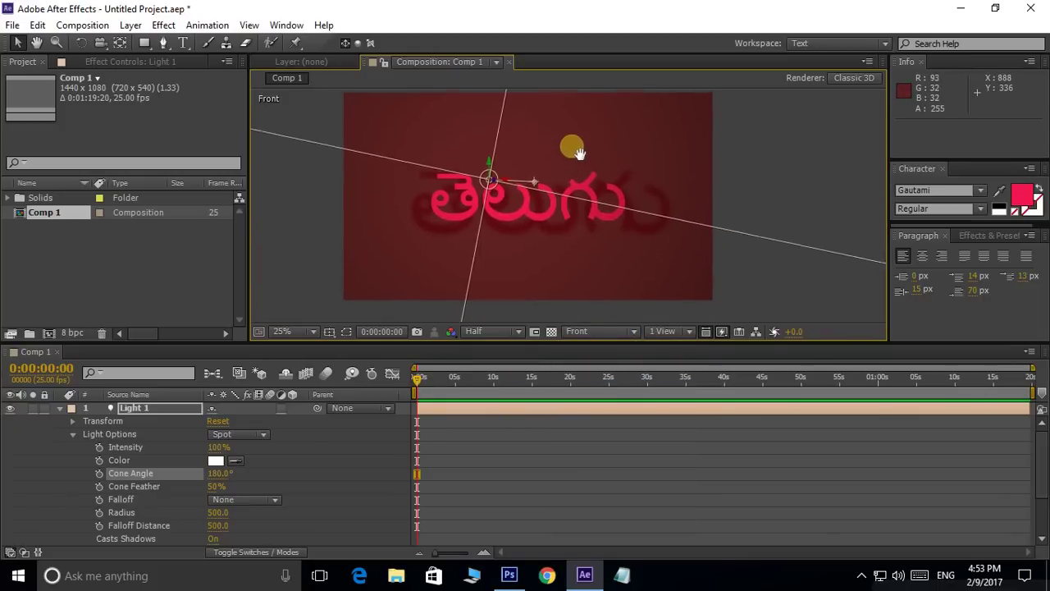
{"action": "left_click", "coordinate": [492, 218]}
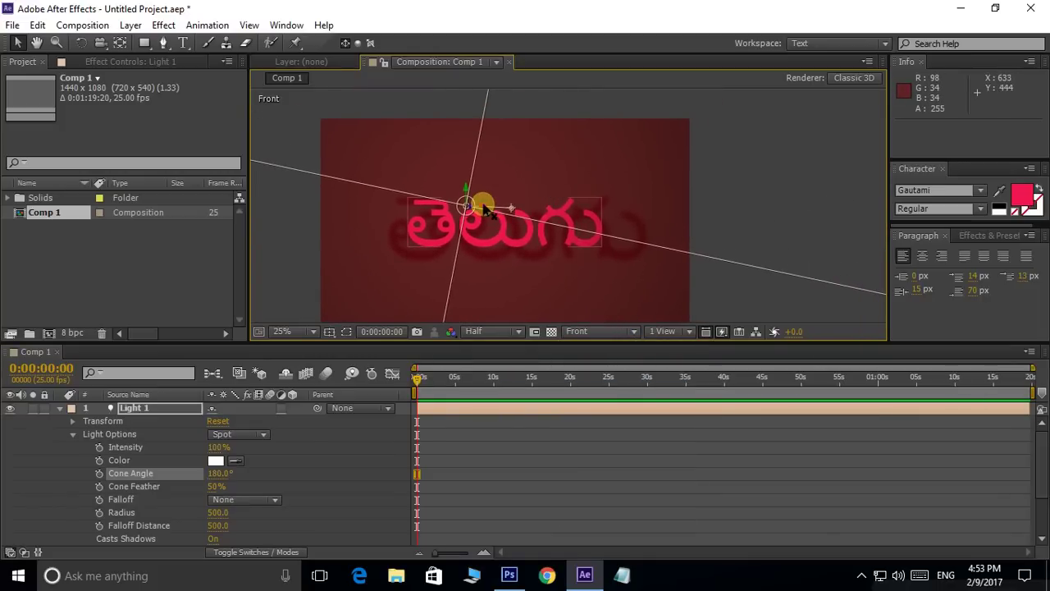
{"action": "left_click_drag", "start_coordinate": [486, 209], "coordinate": [325, 218]}
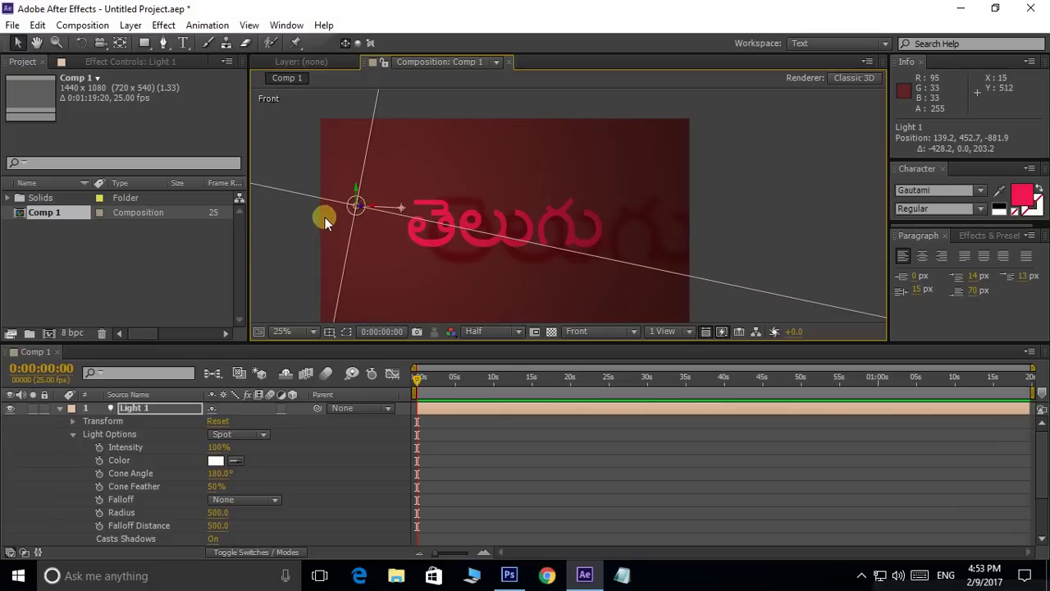
{"action": "left_click_drag", "start_coordinate": [429, 181], "coordinate": [405, 156]}
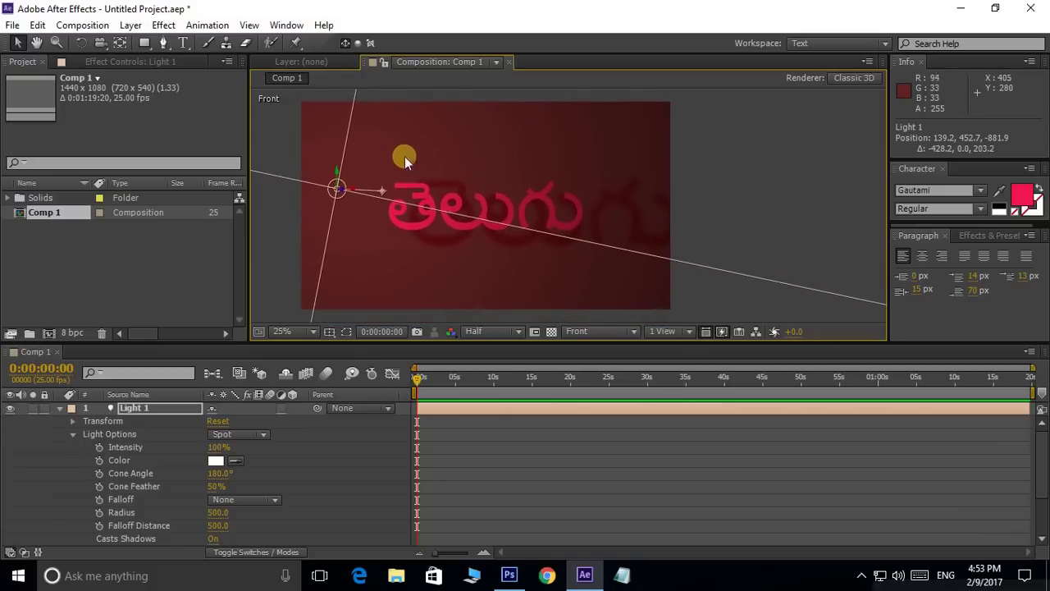
{"action": "mouse_move", "coordinate": [355, 190]}
{"action": "left_mouse_down"}
{"action": "mouse_move", "coordinate": [525, 220]}
{"action": "mouse_move", "coordinate": [698, 191]}
{"action": "left_mouse_up"}
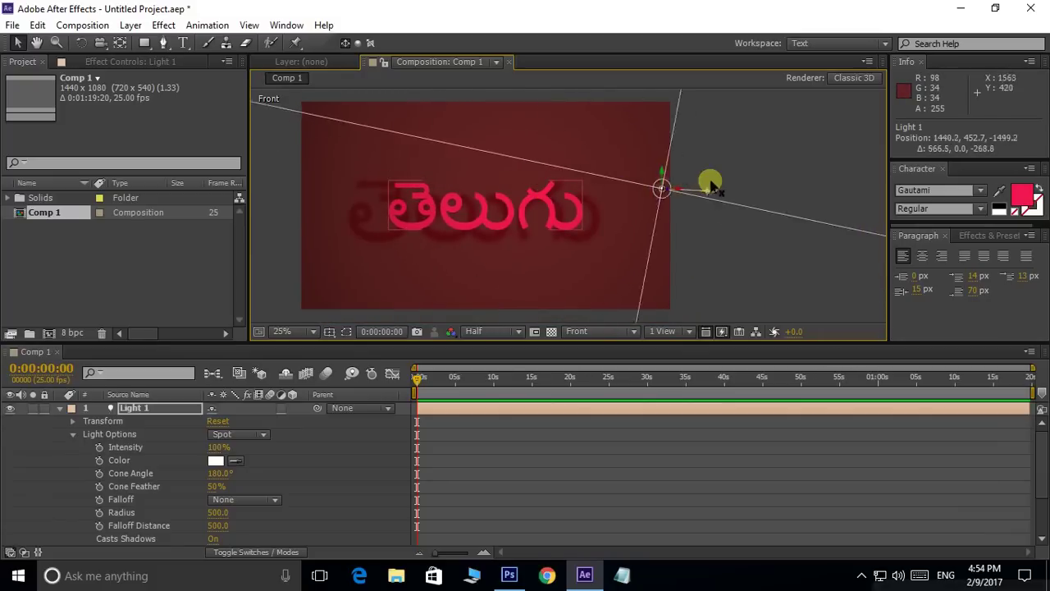
{"action": "left_click_drag", "start_coordinate": [602, 211], "coordinate": [267, 240]}
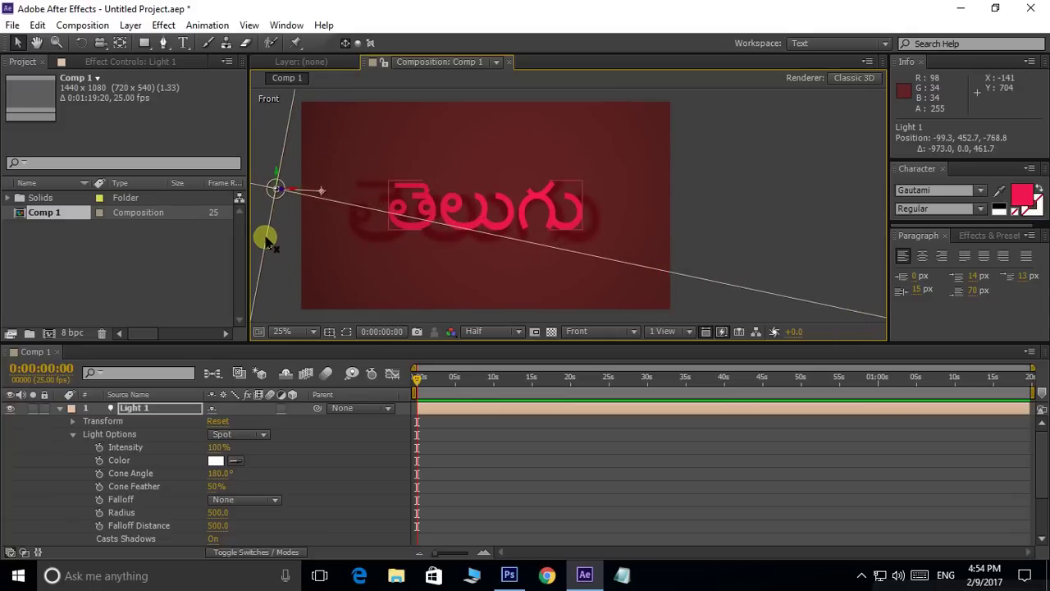
{"action": "left_click_drag", "start_coordinate": [267, 240], "coordinate": [260, 251]}
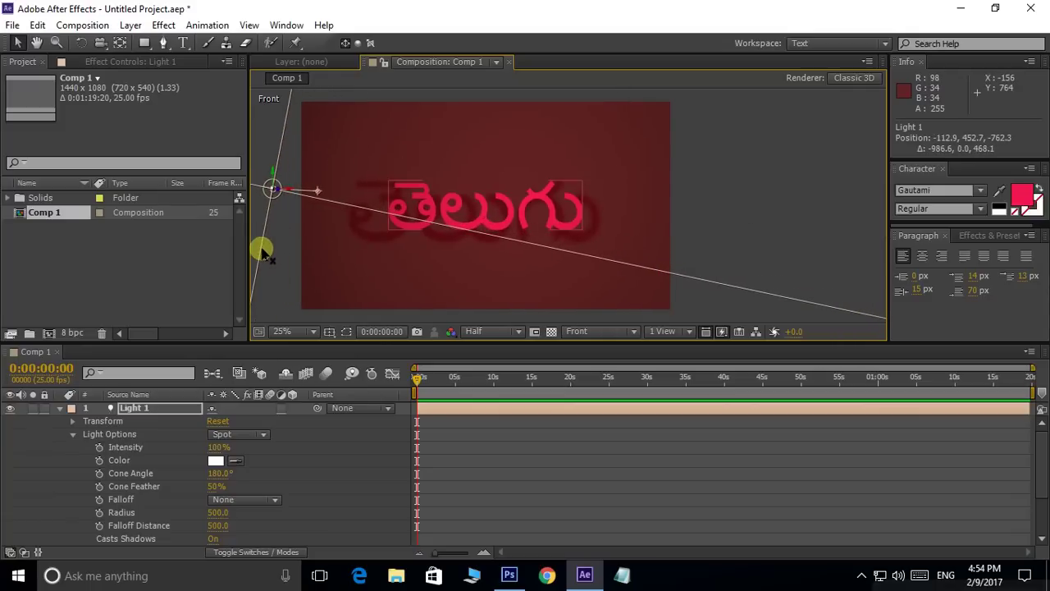
Aim the spotlight across the text and settle it at 372.1, 452.7, -1830.4.
{"action": "left_click", "coordinate": [323, 192]}
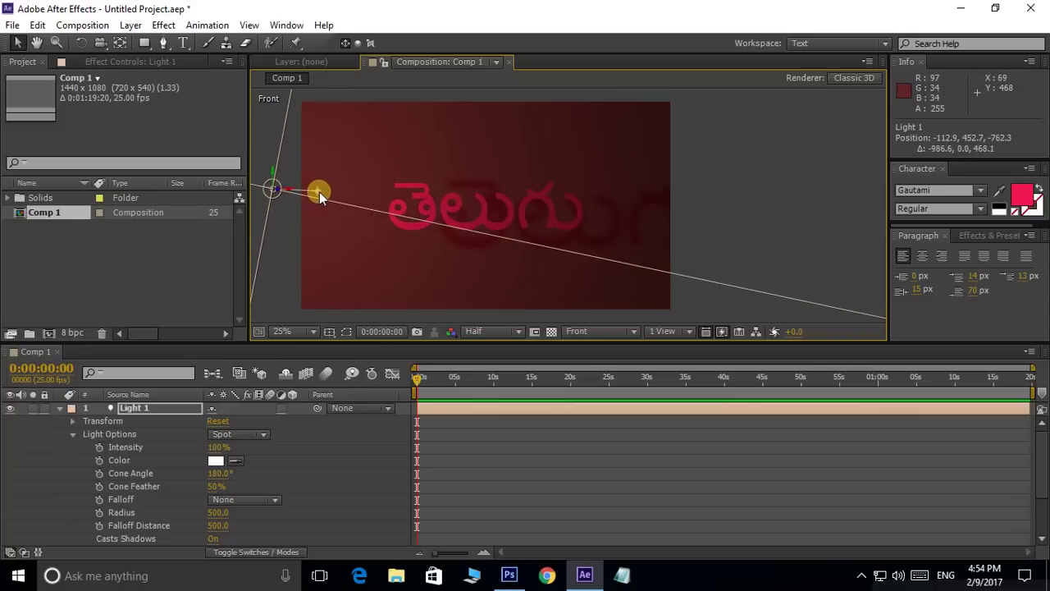
{"action": "left_click_drag", "start_coordinate": [319, 192], "coordinate": [485, 213]}
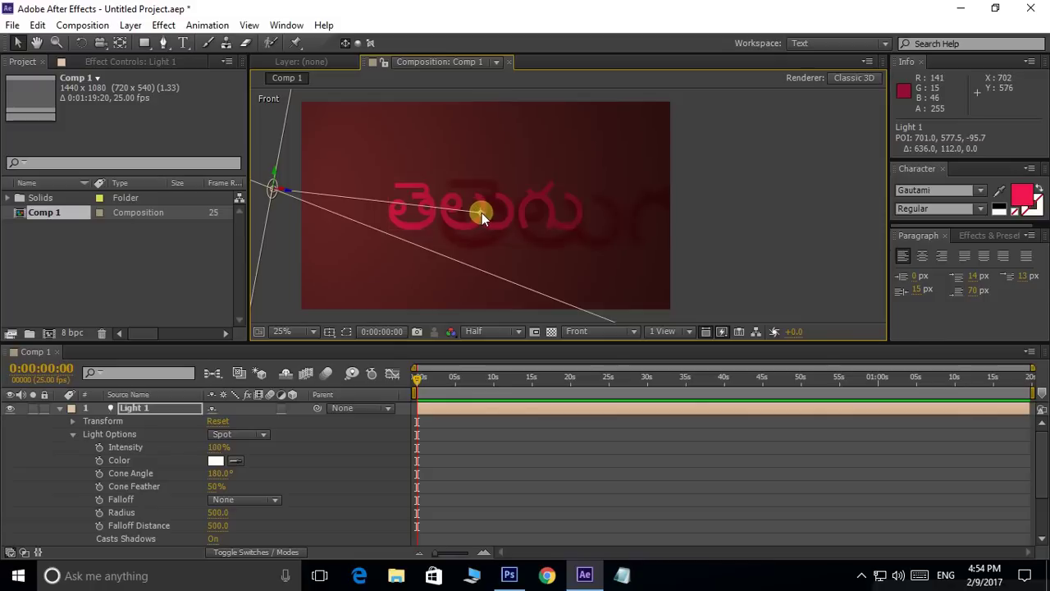
{"action": "left_click_drag", "start_coordinate": [360, 201], "coordinate": [346, 209]}
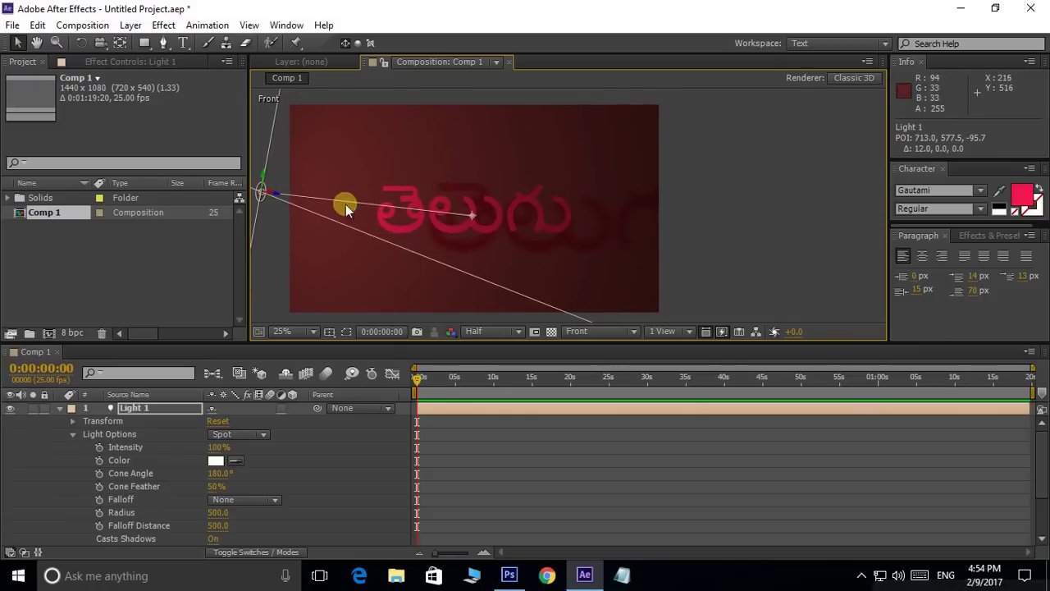
{"action": "left_click_drag", "start_coordinate": [267, 196], "coordinate": [902, 199]}
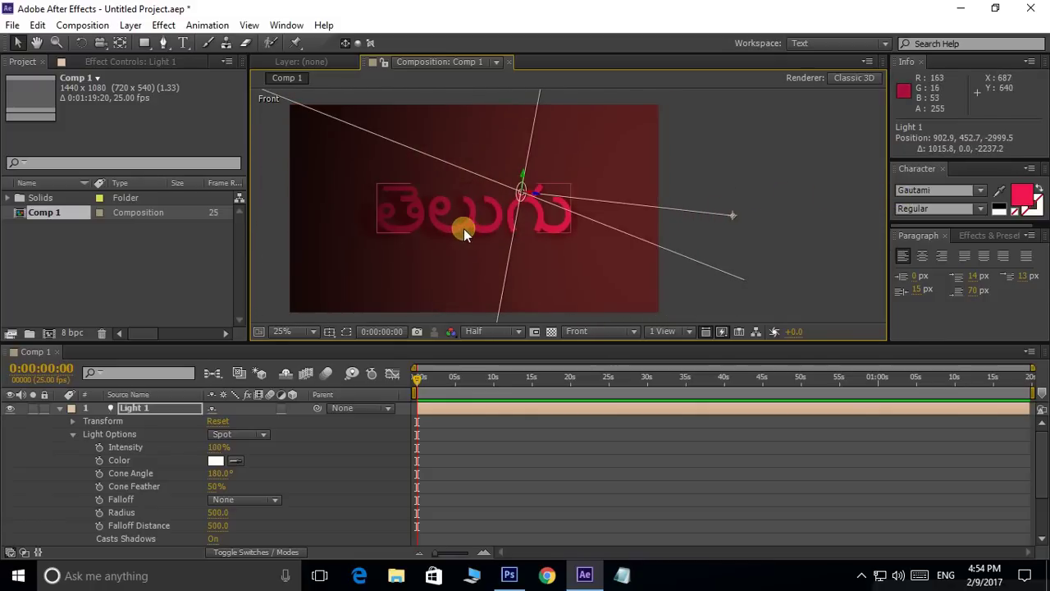
{"action": "left_click_drag", "start_coordinate": [531, 197], "coordinate": [309, 237]}
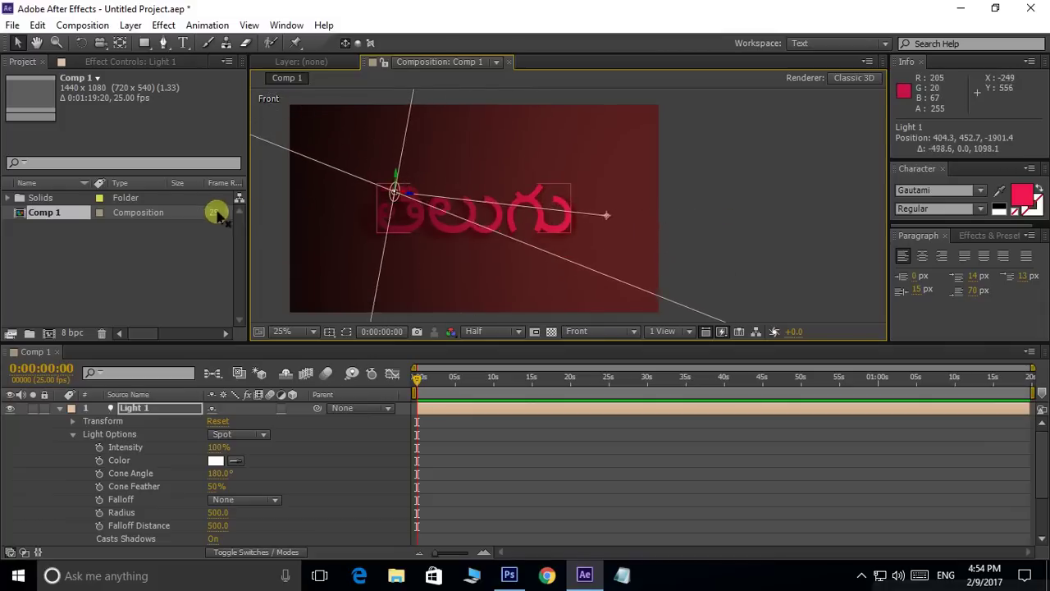
{"action": "scroll", "coordinate": [219, 422], "scroll_direction": "down", "scroll_amount": 2}
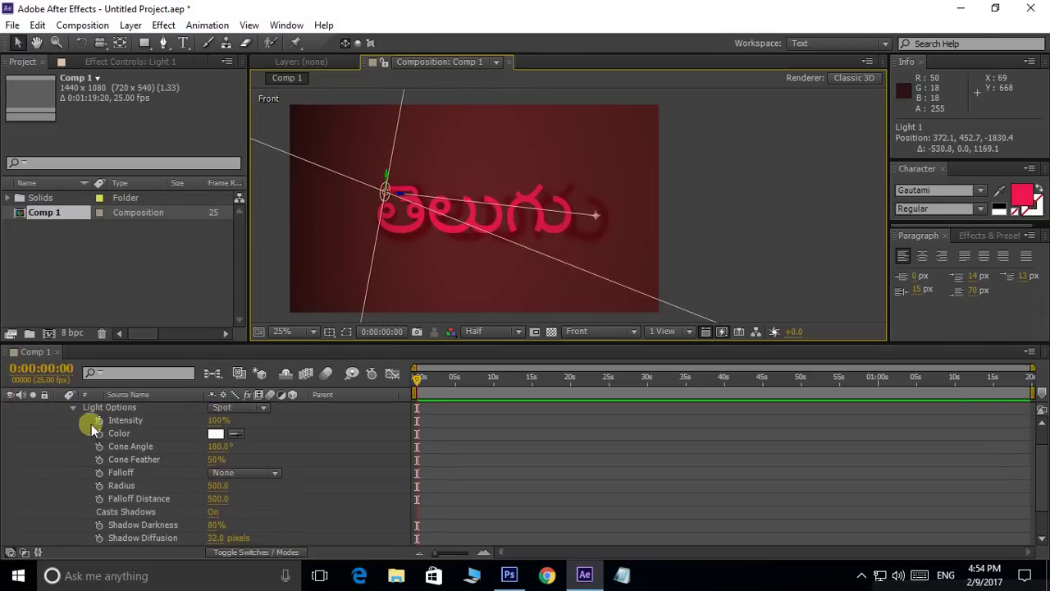
Set a Position keyframe for Light 1 at 0 s.
{"action": "left_click", "coordinate": [72, 407]}
{"action": "left_click", "coordinate": [136, 410]}
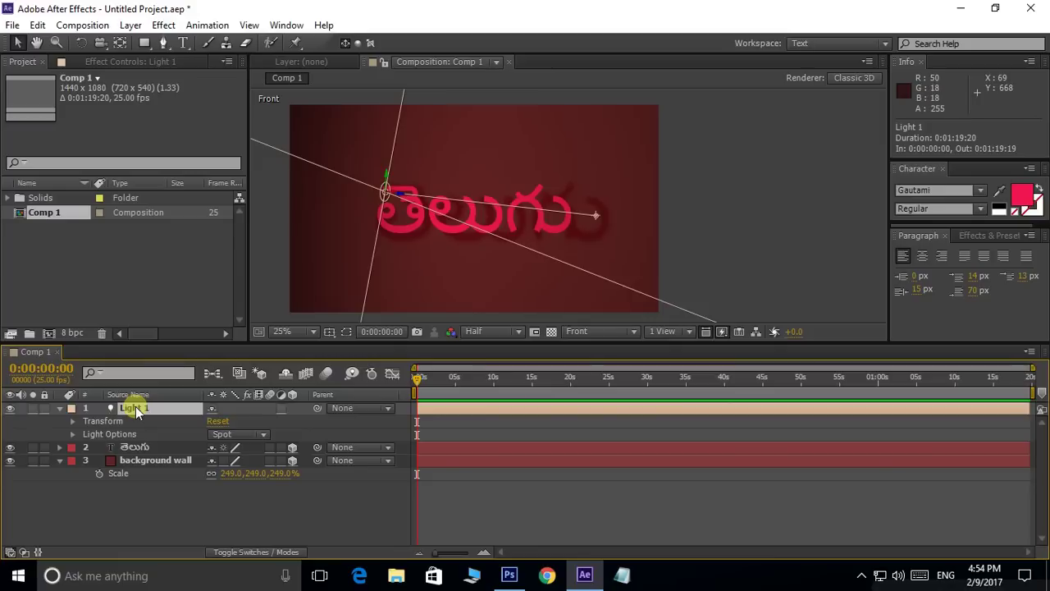
{"action": "key", "text": "p"}
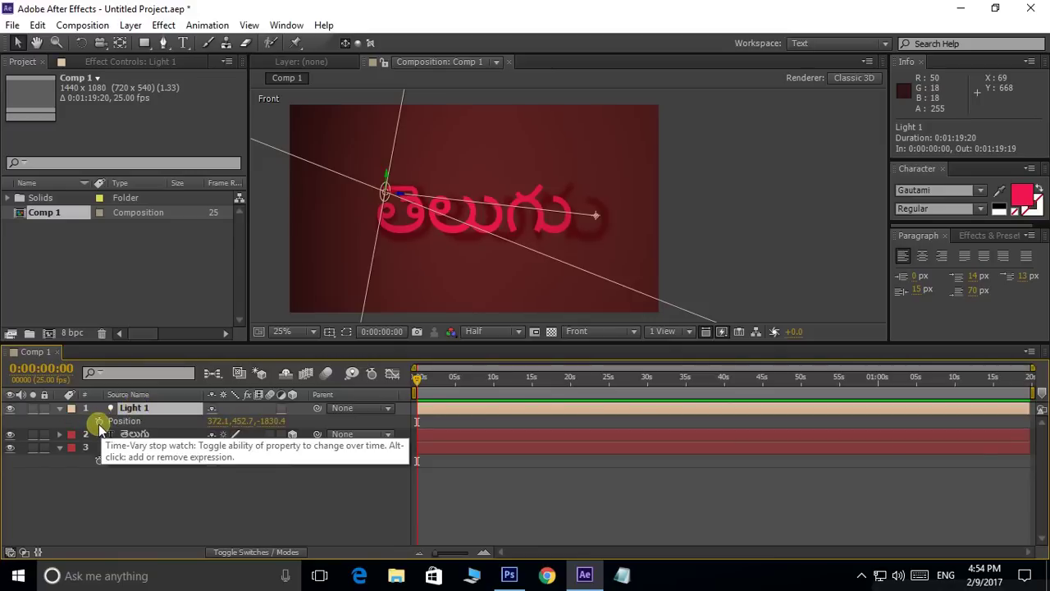
{"action": "left_click", "coordinate": [98, 423]}
Keyframe Light 1 at Position X 1259.1 at 0:00:04:23, then return to the start.
{"action": "mouse_move", "coordinate": [416, 377]}
{"action": "left_mouse_down"}
{"action": "mouse_move", "coordinate": [493, 389]}
{"action": "mouse_move", "coordinate": [454, 382]}
{"action": "left_mouse_up"}
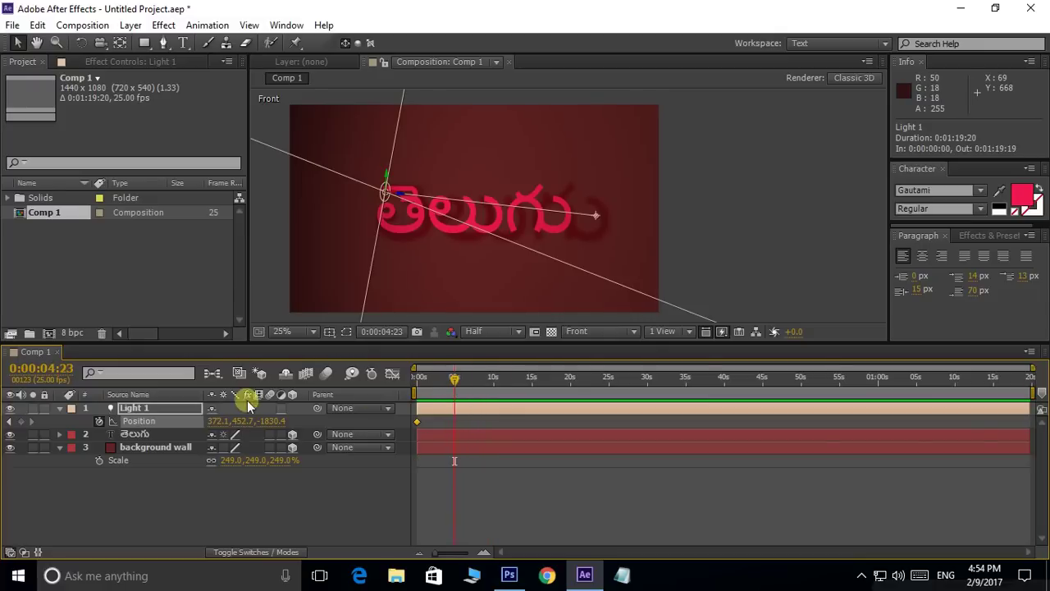
{"action": "left_click_drag", "start_coordinate": [218, 421], "coordinate": [478, 420]}
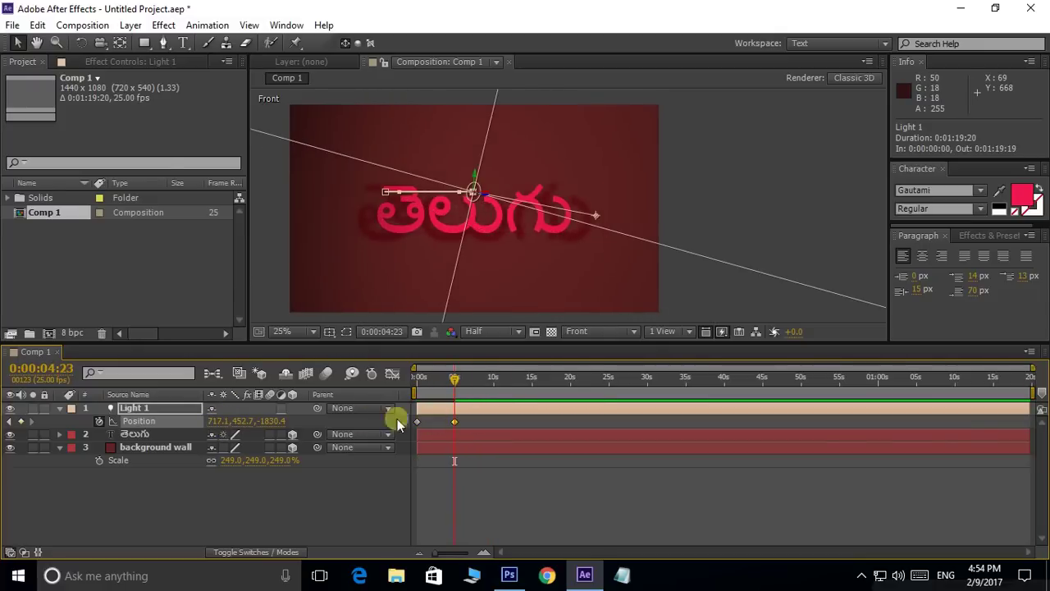
{"action": "left_click_drag", "start_coordinate": [216, 420], "coordinate": [520, 422]}
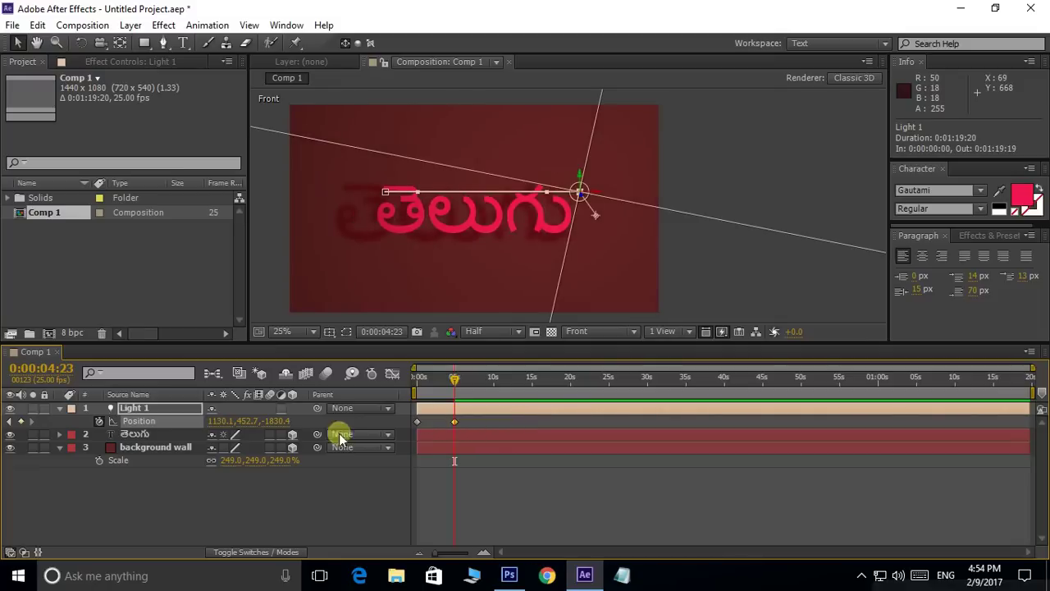
{"action": "left_click_drag", "start_coordinate": [221, 420], "coordinate": [318, 417]}
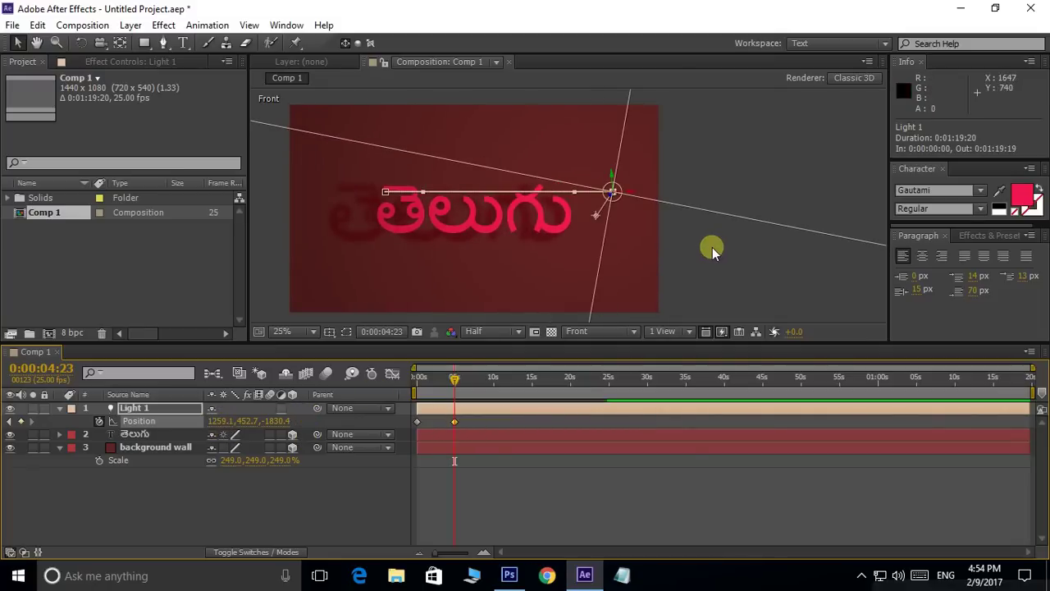
{"action": "left_click", "coordinate": [23, 66]}
{"action": "left_click", "coordinate": [741, 268]}
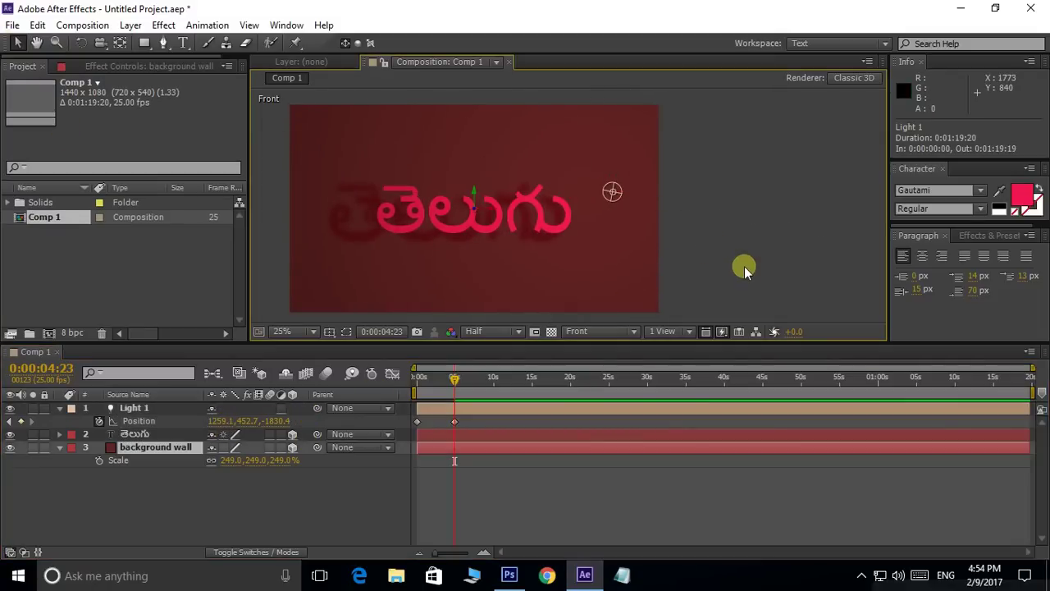
{"action": "left_click_drag", "start_coordinate": [467, 380], "coordinate": [417, 377]}
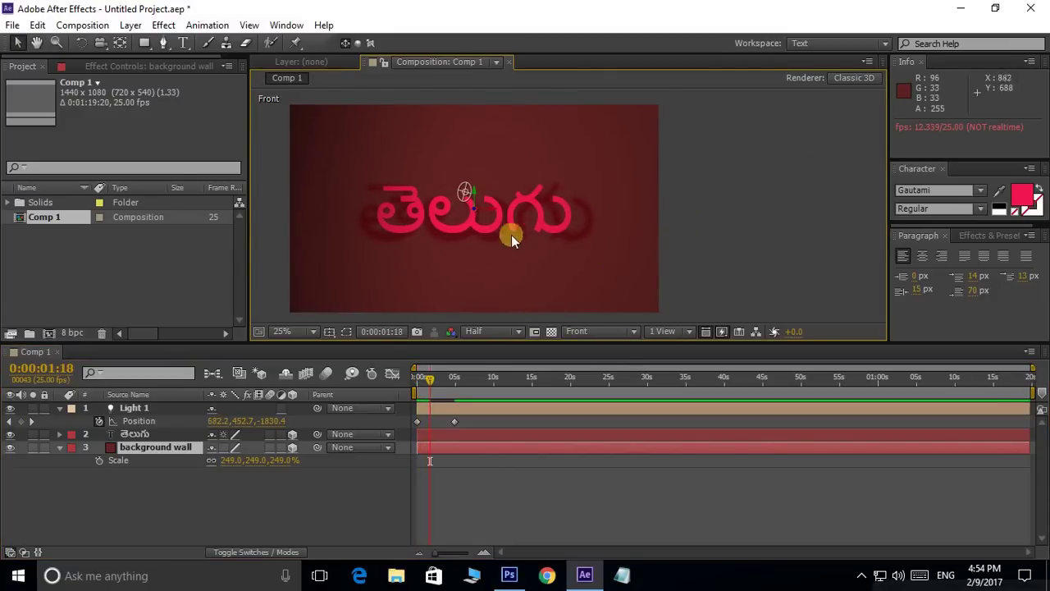
{"action": "left_click_drag", "start_coordinate": [512, 235], "coordinate": [582, 230]}
{"action": "key", "text": "grave"}
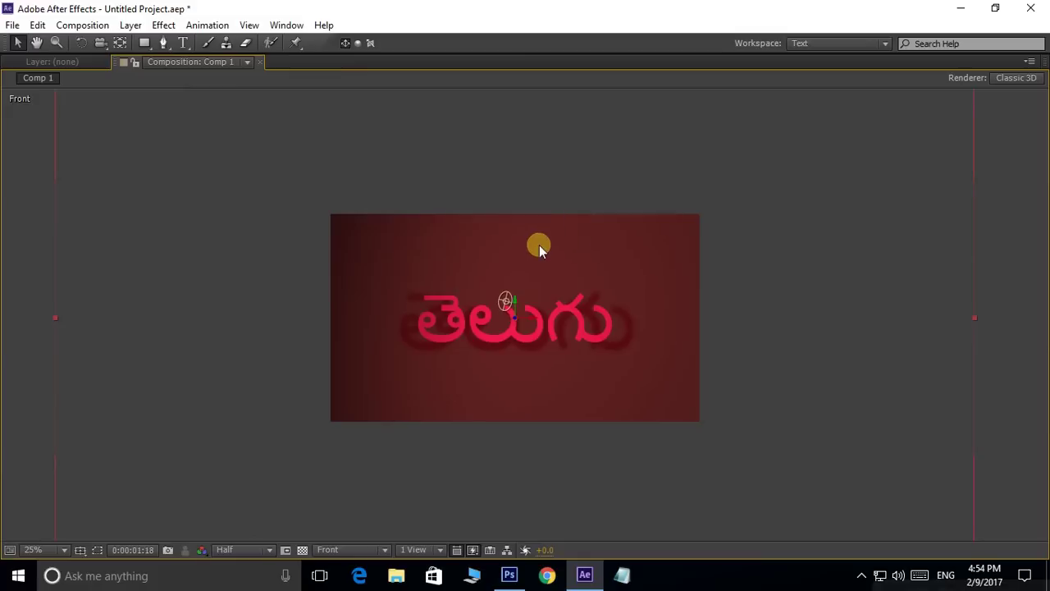
{"action": "scroll", "coordinate": [539, 245], "scroll_direction": "up", "scroll_amount": 1}
{"action": "left_click_drag", "start_coordinate": [585, 244], "coordinate": [583, 240]}
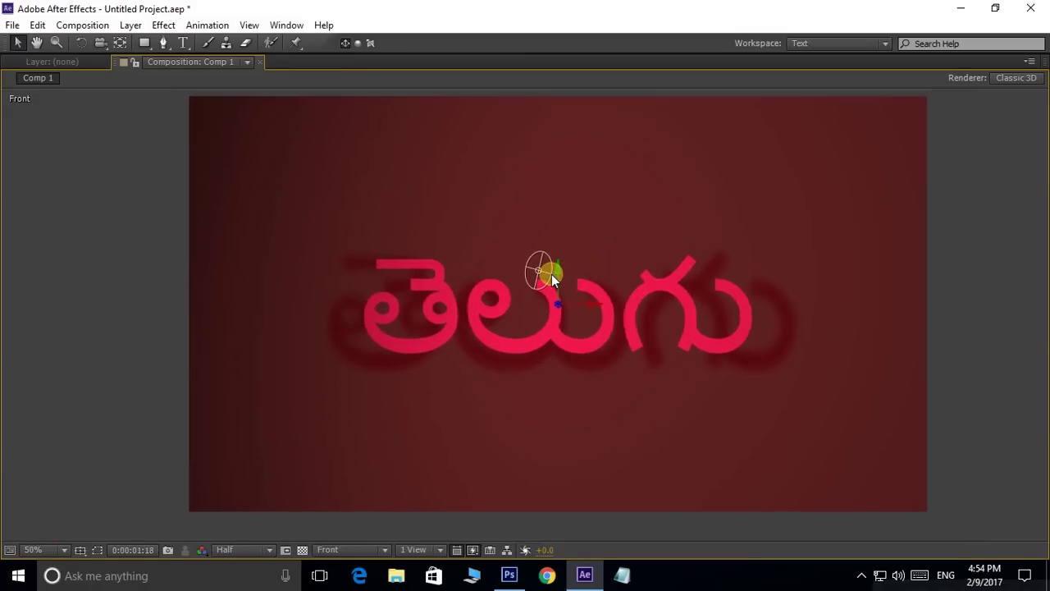
{"action": "left_click", "coordinate": [965, 262]}
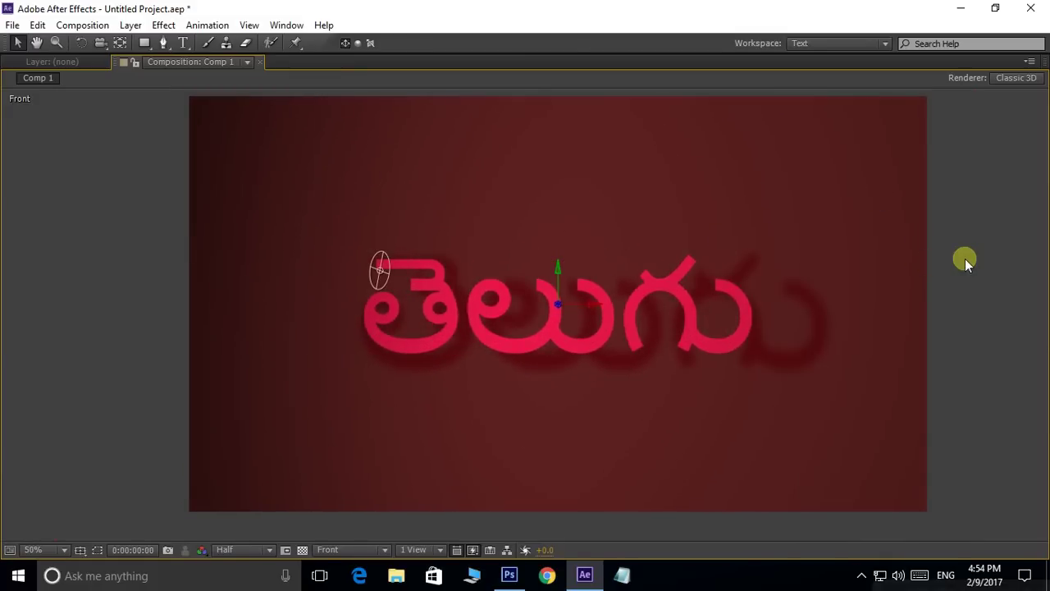
{"action": "key", "text": "space"}
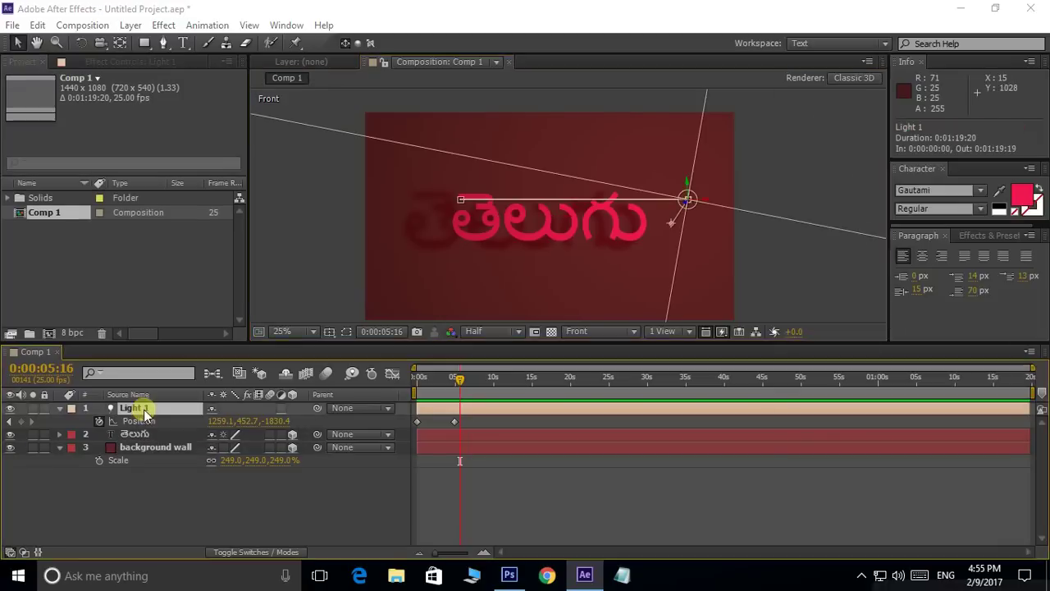
{"action": "double_click", "coordinate": [135, 408]}
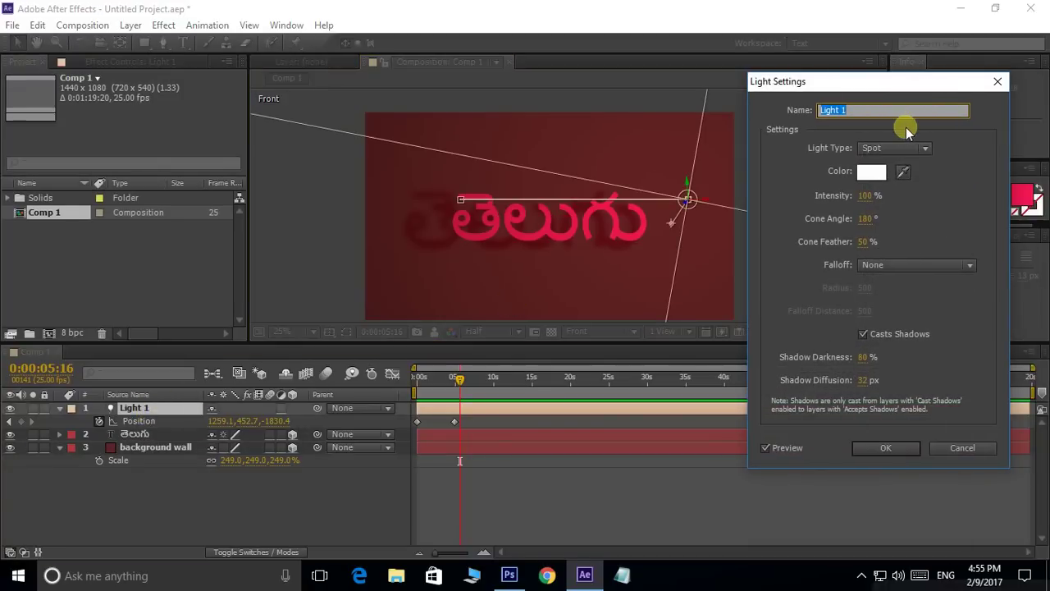
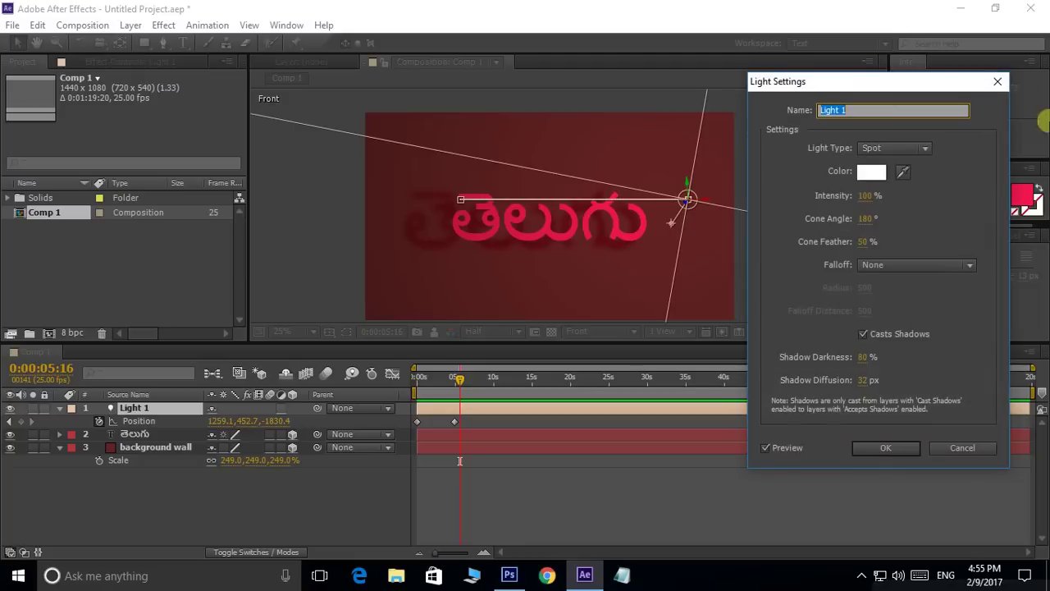
Change Light 1's light type from spotlight to Point.
{"action": "left_click", "coordinate": [919, 148]}
{"action": "left_click", "coordinate": [895, 204]}
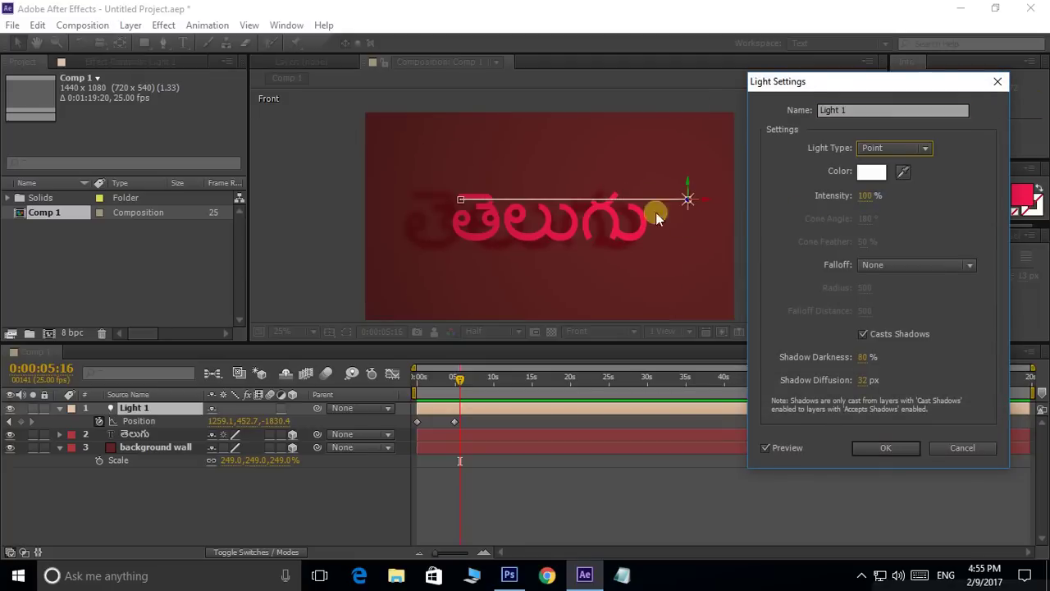
{"action": "left_click", "coordinate": [892, 444]}
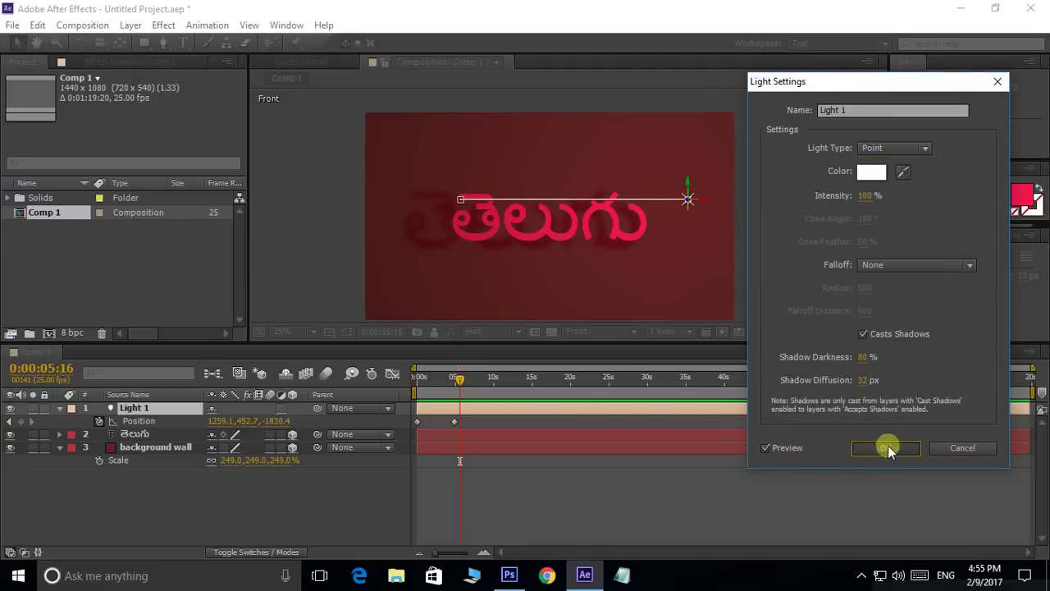
Try dragging Light 1 left of the text, then undo to keep its original position.
{"action": "key", "text": "period"}
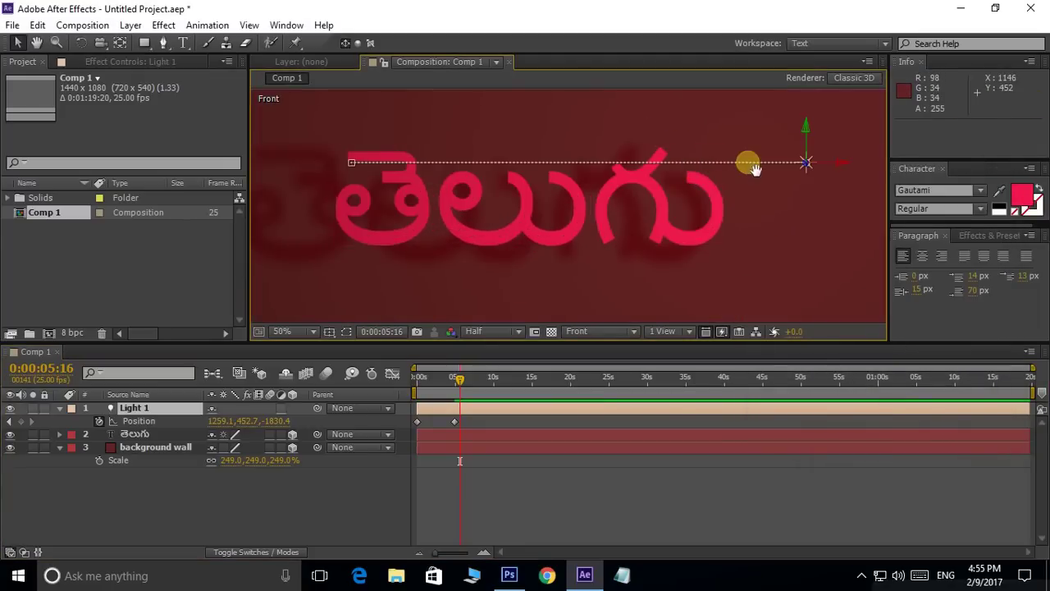
{"action": "scroll", "coordinate": [733, 175], "scroll_direction": "right", "scroll_amount": 1}
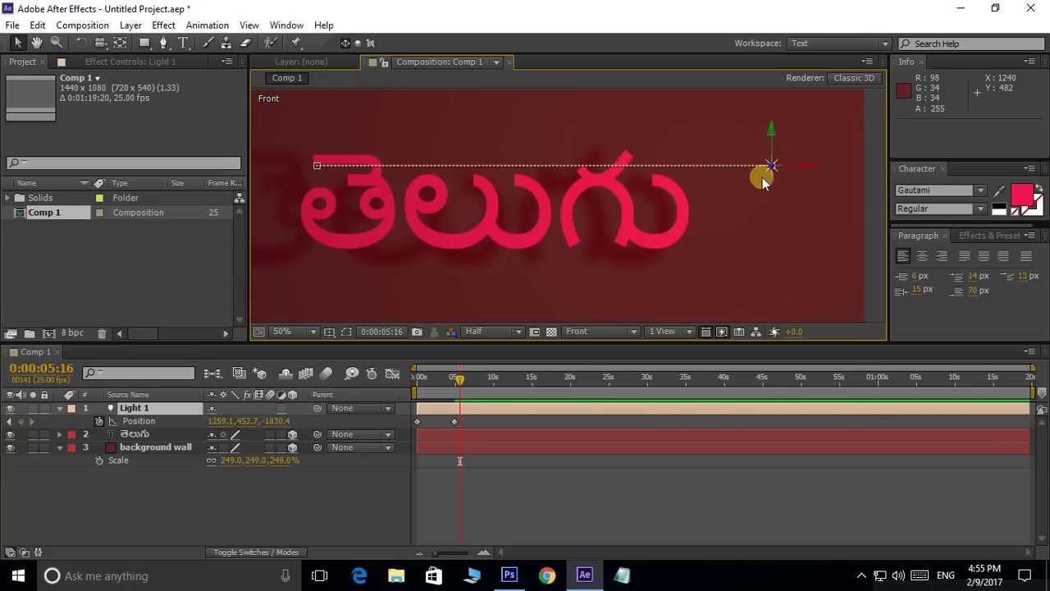
{"action": "key", "text": "comma"}
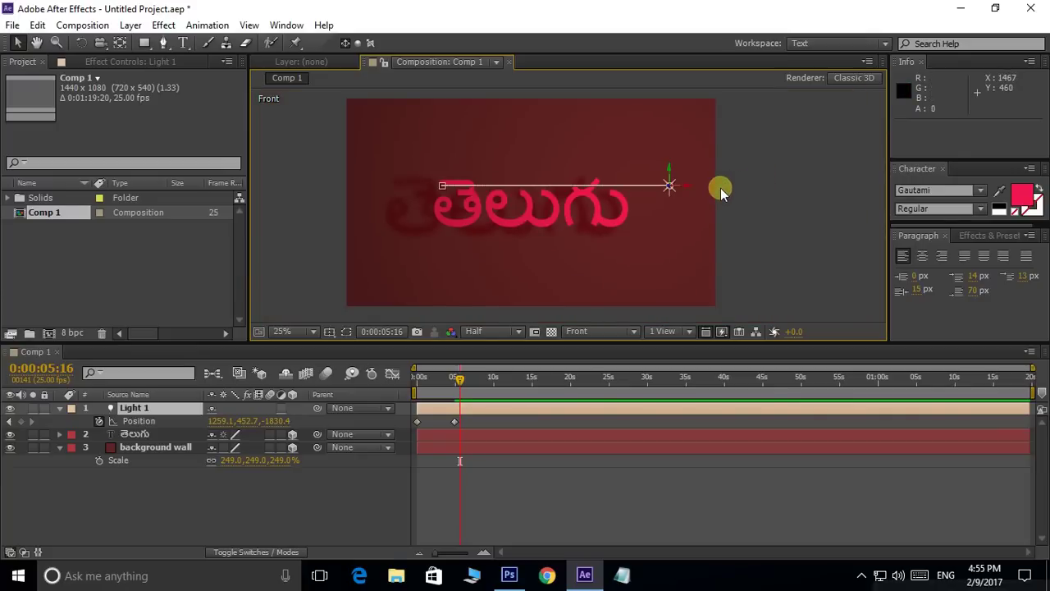
{"action": "left_click_drag", "start_coordinate": [690, 188], "coordinate": [404, 187]}
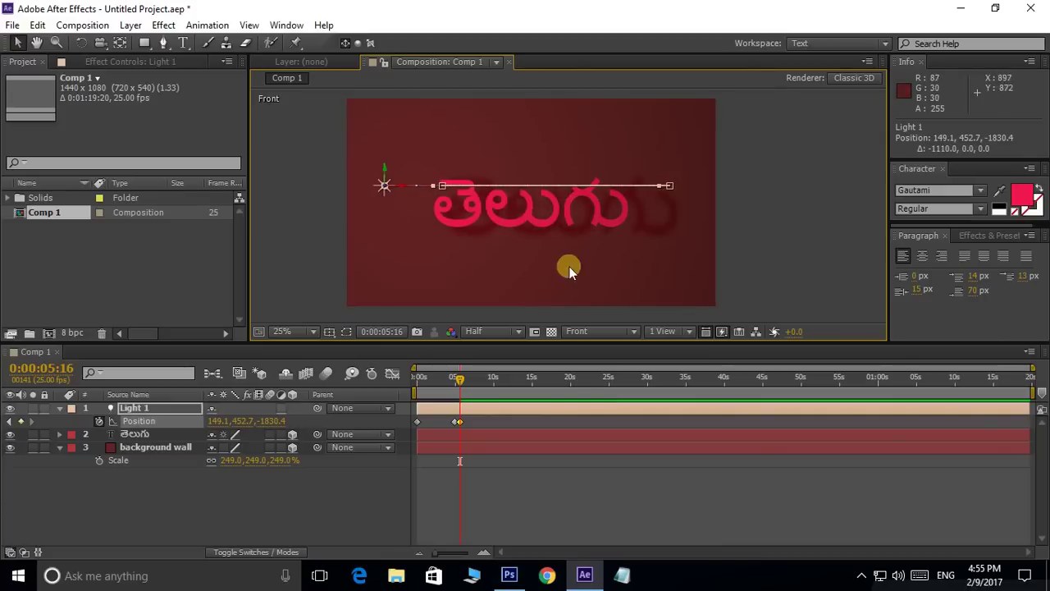
{"action": "left_click_drag", "start_coordinate": [463, 377], "coordinate": [454, 380]}
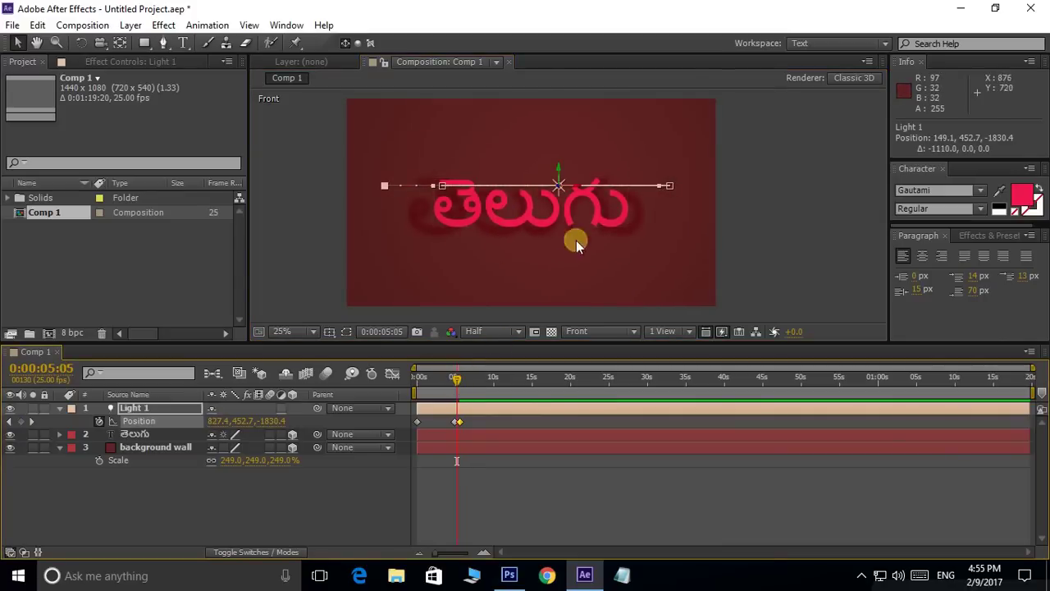
{"action": "key", "text": "ctrl+z"}
{"action": "left_click", "coordinate": [144, 410]}
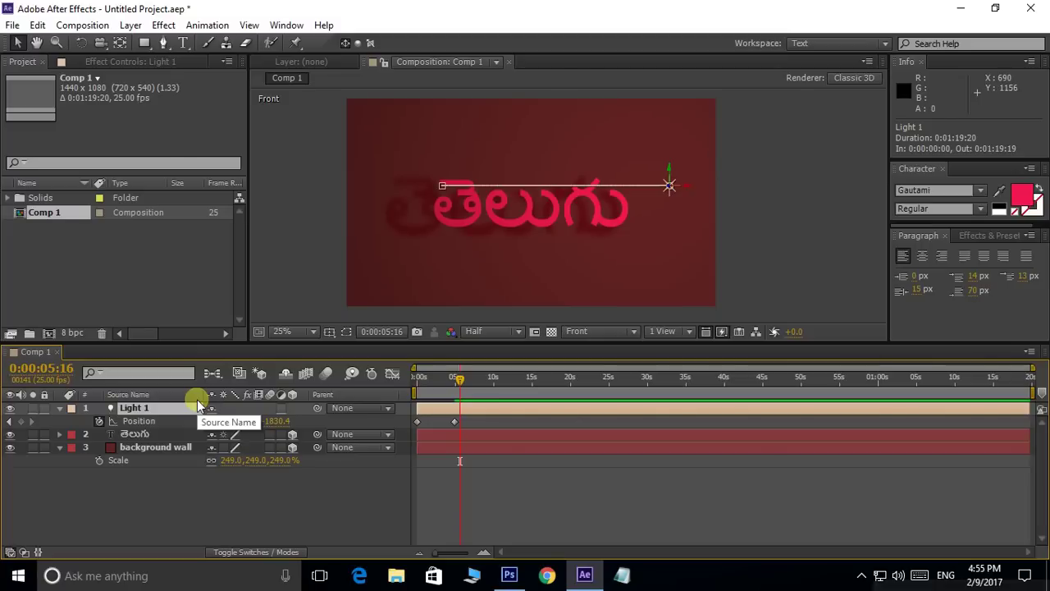
Duplicate Light 1 as Light 2, raise it above the text, and preview the lights.
{"action": "key", "text": "ctrl+d"}
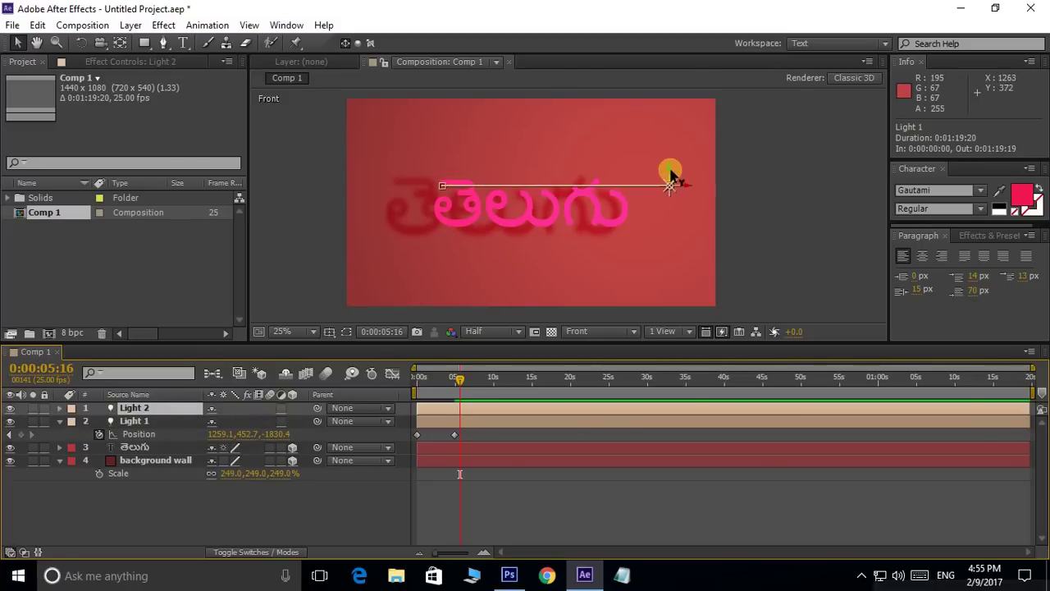
{"action": "left_click_drag", "start_coordinate": [669, 170], "coordinate": [668, 101]}
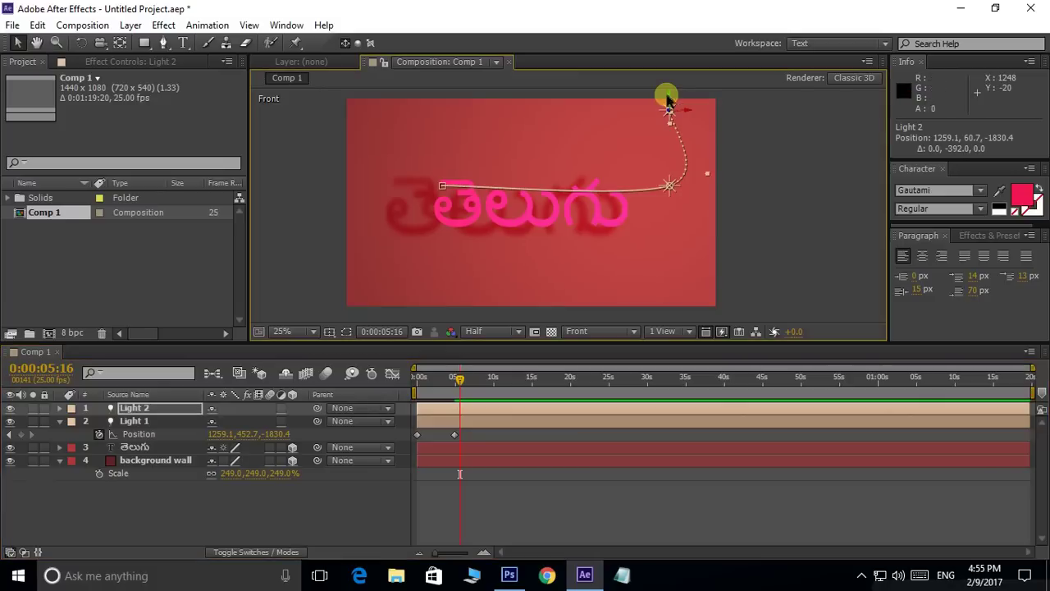
{"action": "left_click_drag", "start_coordinate": [459, 382], "coordinate": [342, 385]}
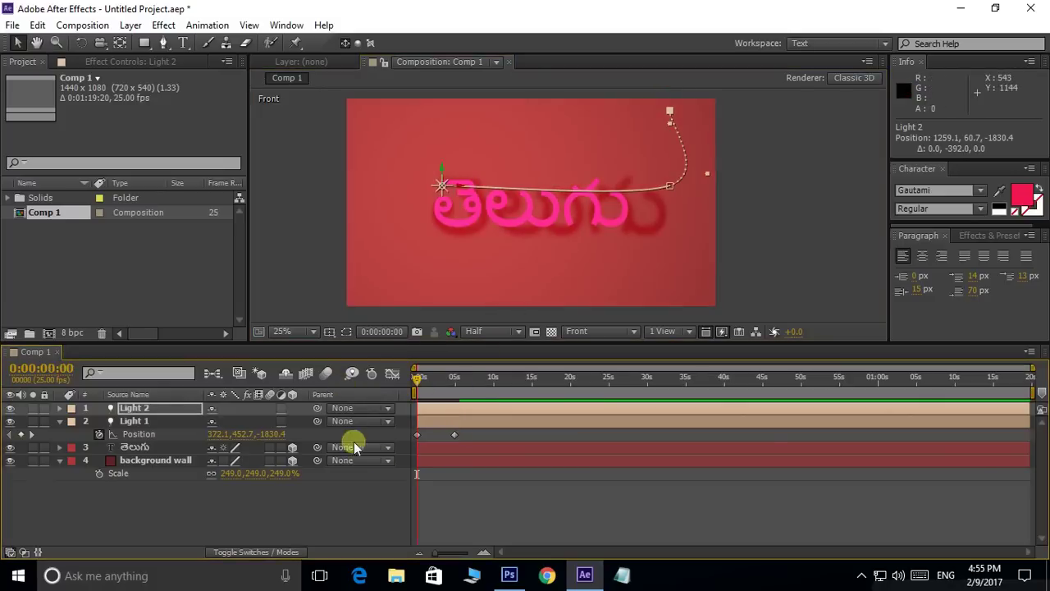
{"action": "left_click", "coordinate": [856, 190]}
{"action": "key", "text": "space"}
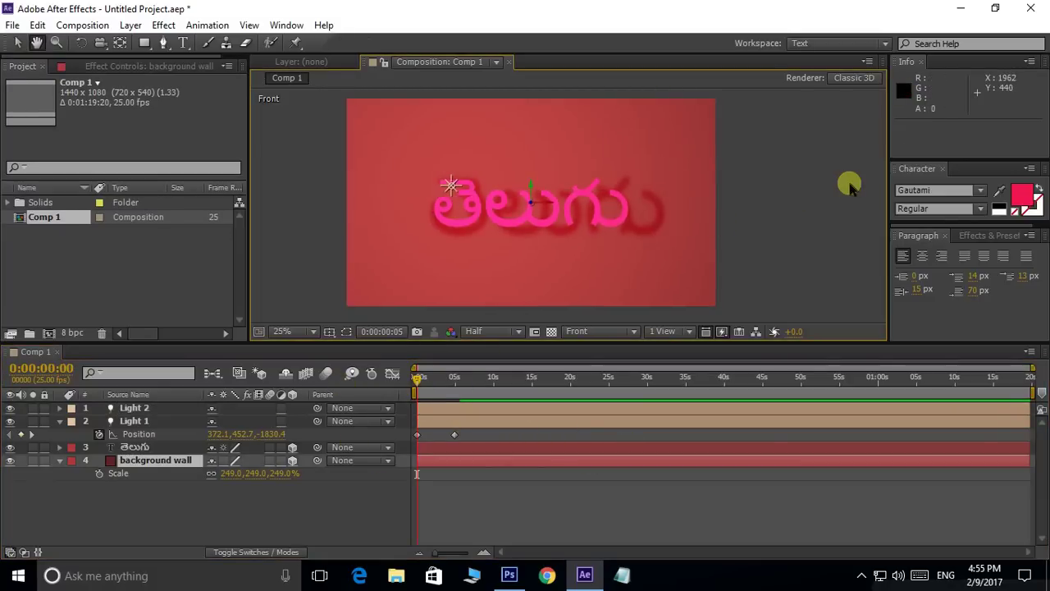
{"action": "left_click", "coordinate": [417, 377]}
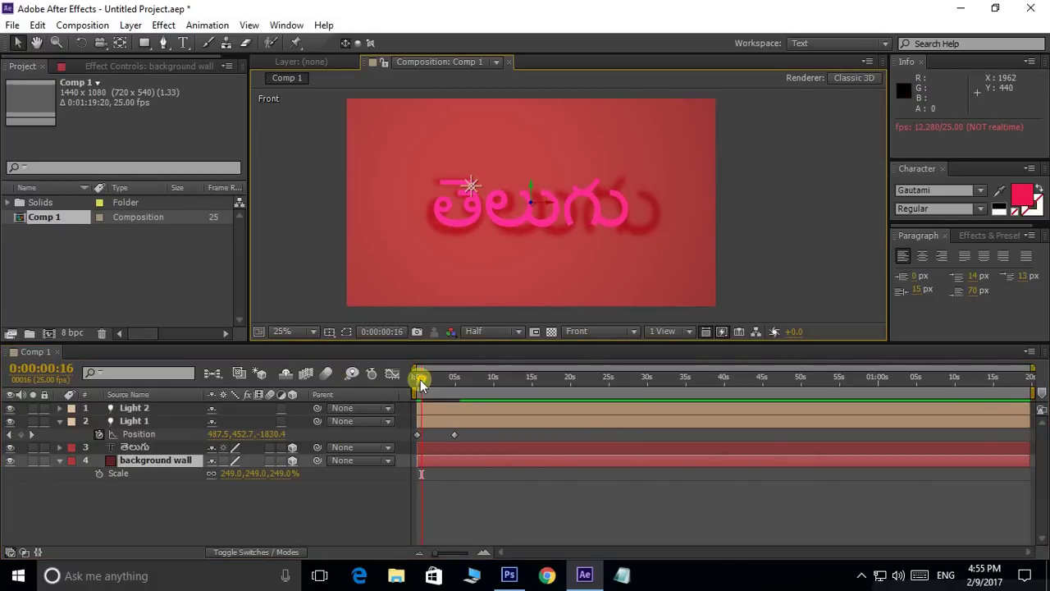
Open Light 2's Light Settings and select its Intensity field.
{"action": "left_click", "coordinate": [132, 408]}
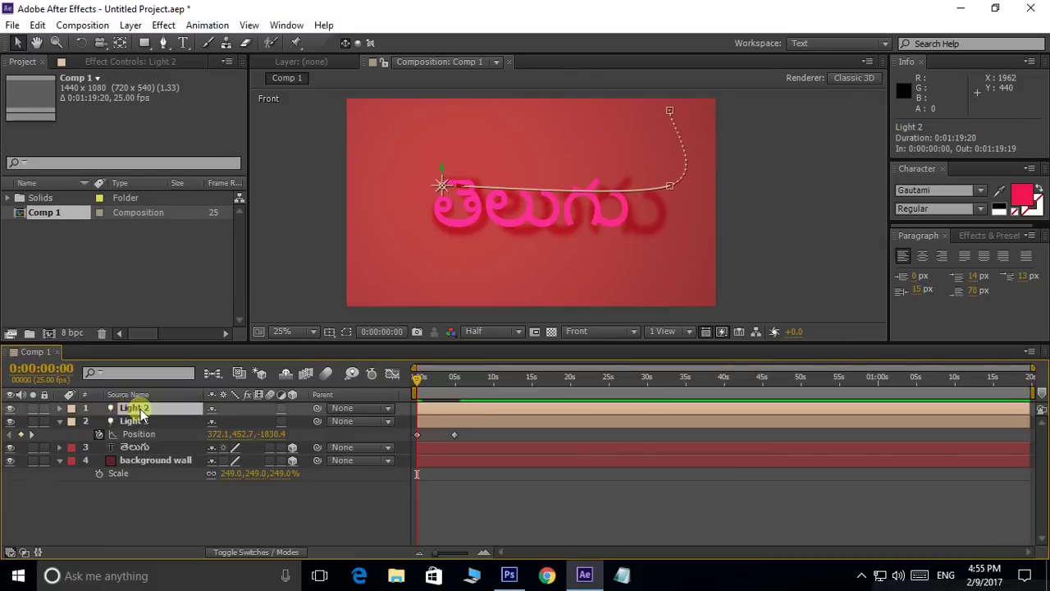
{"action": "double_click", "coordinate": [131, 408]}
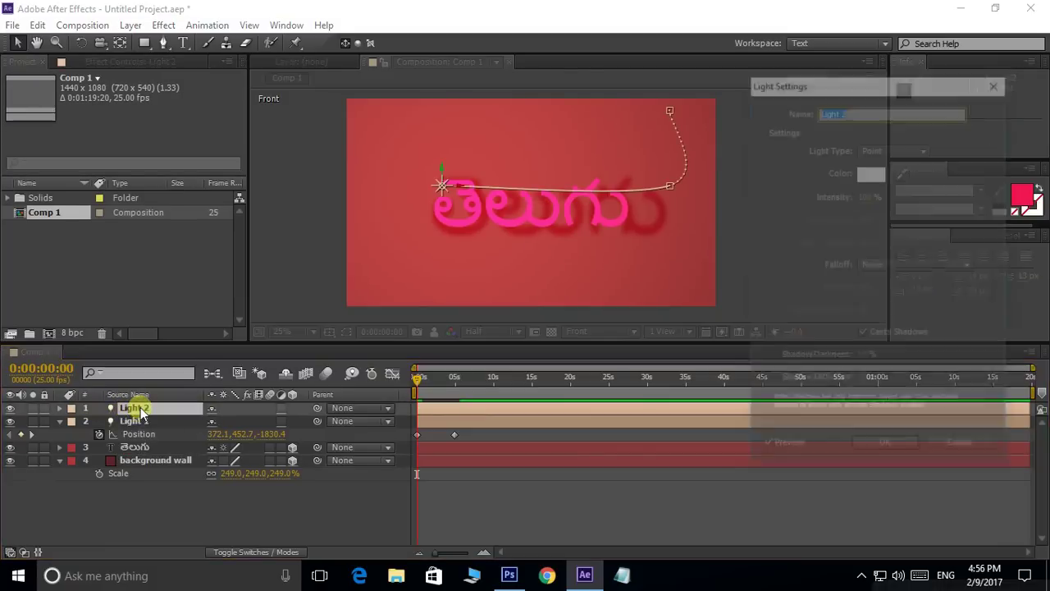
{"action": "left_click", "coordinate": [870, 197]}
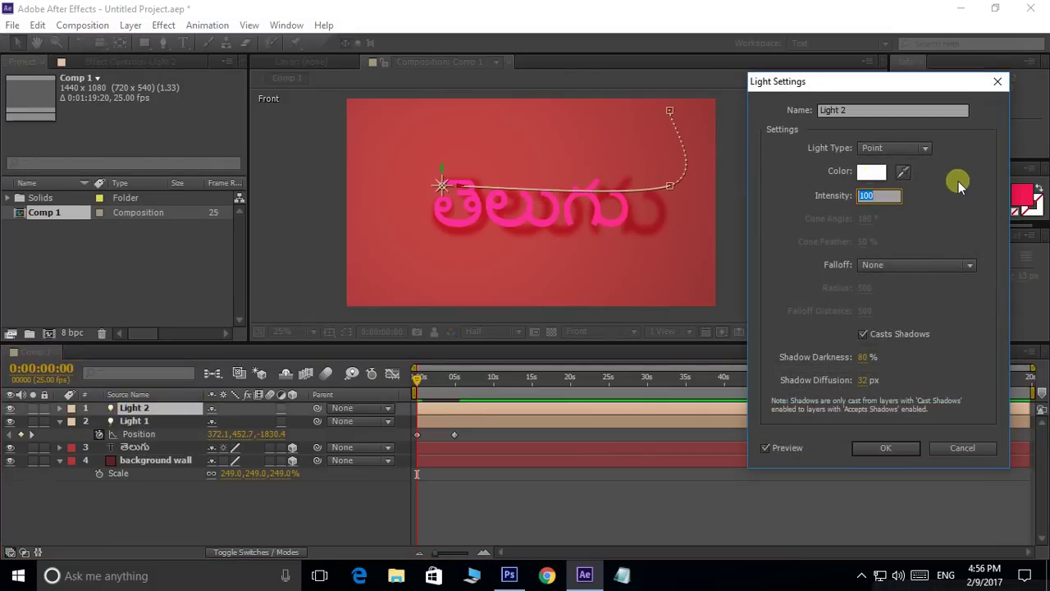
Set Light 2's intensity to 50% and preview the dimmer lighting.
{"action": "type", "text": "50"}
{"action": "left_click", "coordinate": [888, 449]}
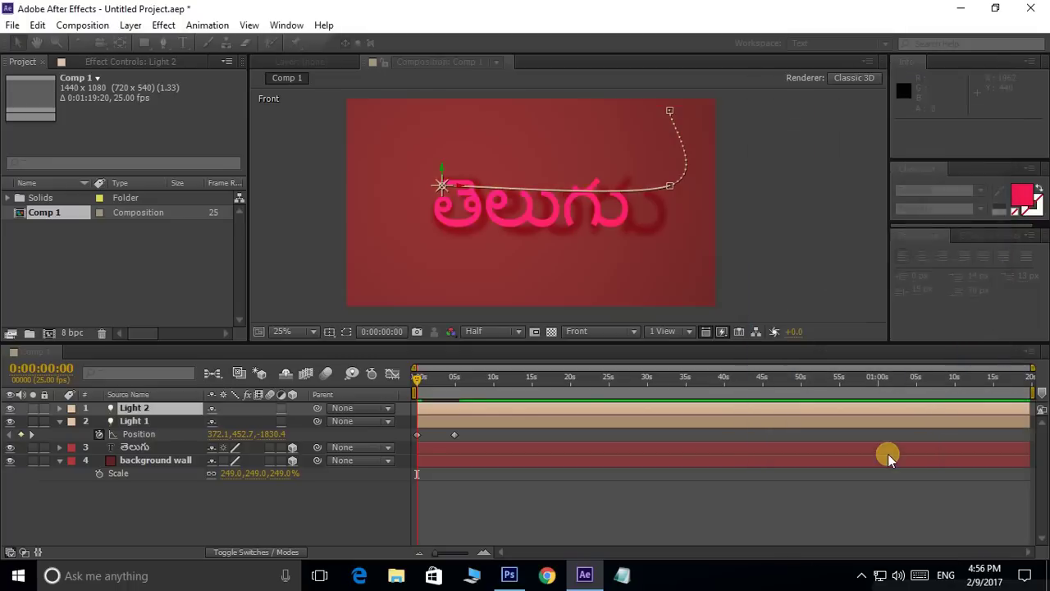
{"action": "left_click", "coordinate": [693, 238]}
{"action": "key", "text": "h"}
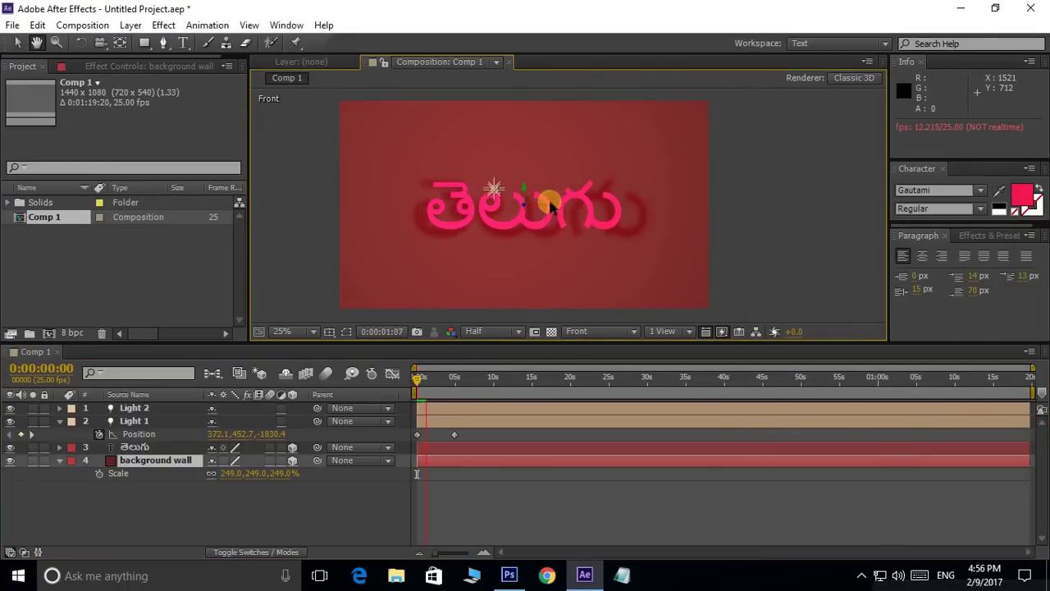
{"action": "key", "text": "v"}
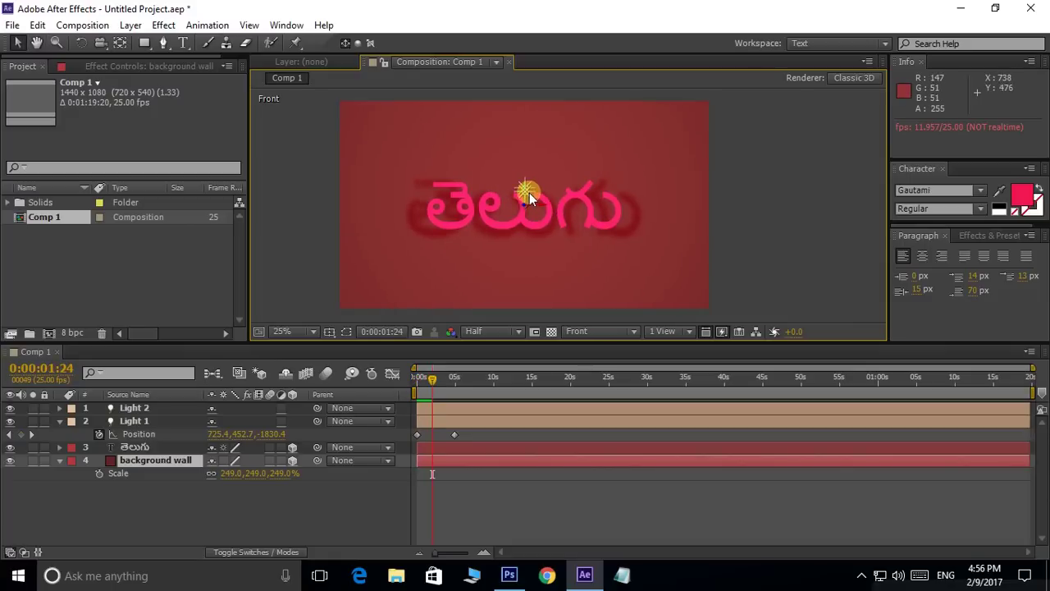
Reveal Light 2's Position keyframes and move Light 2 toward the wall's upper right.
{"action": "left_click", "coordinate": [59, 420]}
{"action": "left_click", "coordinate": [150, 409]}
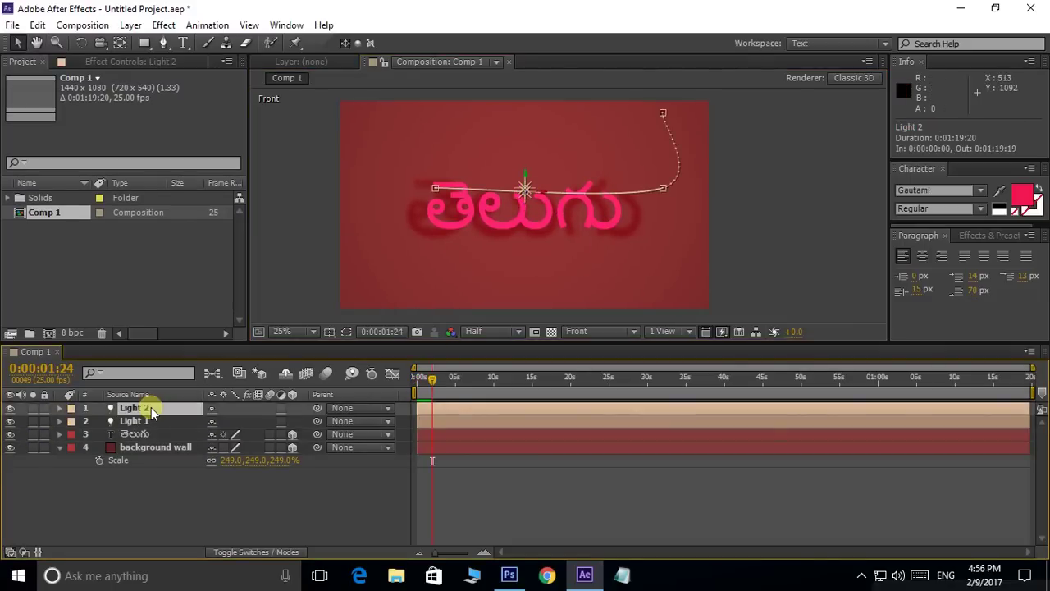
{"action": "left_click", "coordinate": [59, 408]}
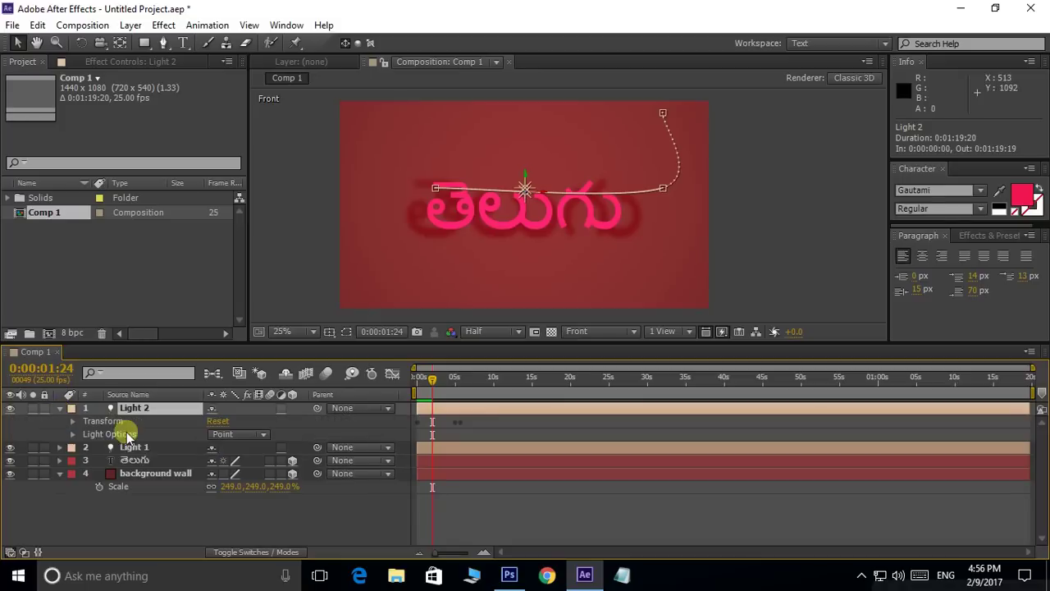
{"action": "left_click", "coordinate": [73, 421]}
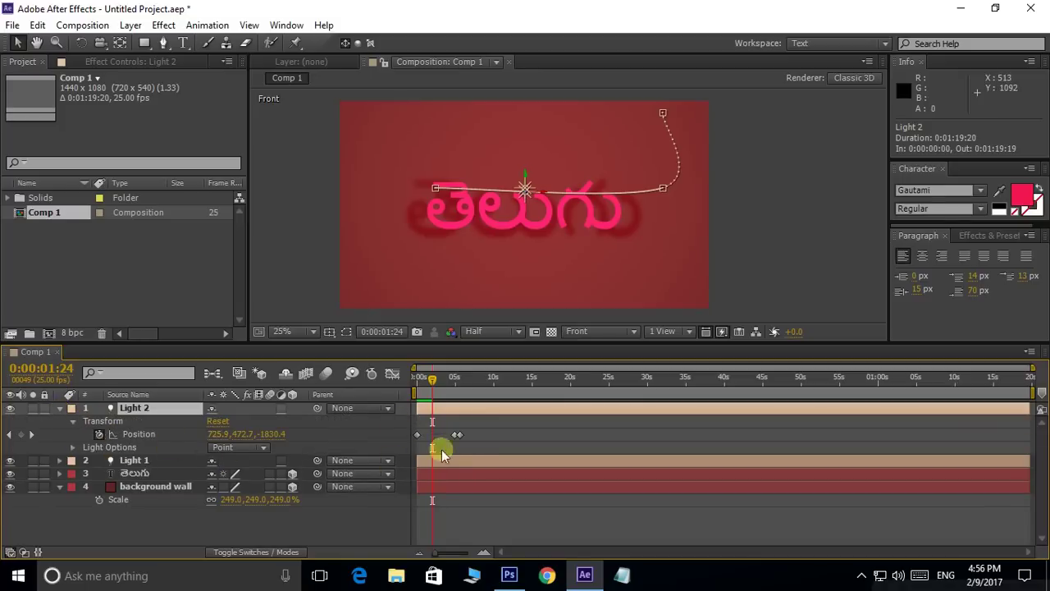
{"action": "mouse_move", "coordinate": [488, 421]}
{"action": "left_mouse_down"}
{"action": "mouse_move", "coordinate": [382, 452]}
{"action": "mouse_move", "coordinate": [457, 441]}
{"action": "left_mouse_up"}
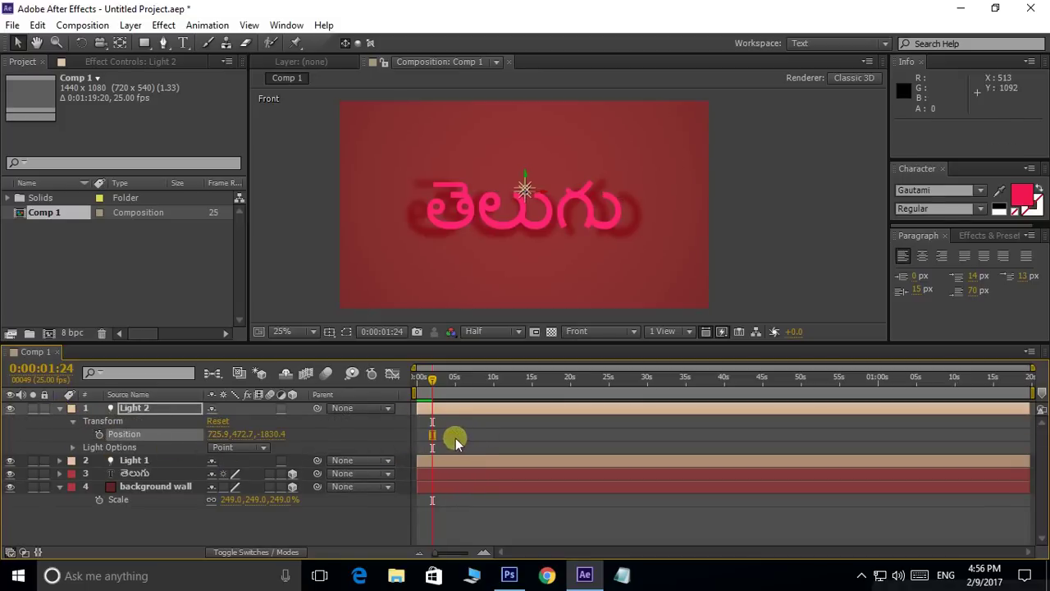
{"action": "left_click", "coordinate": [65, 404]}
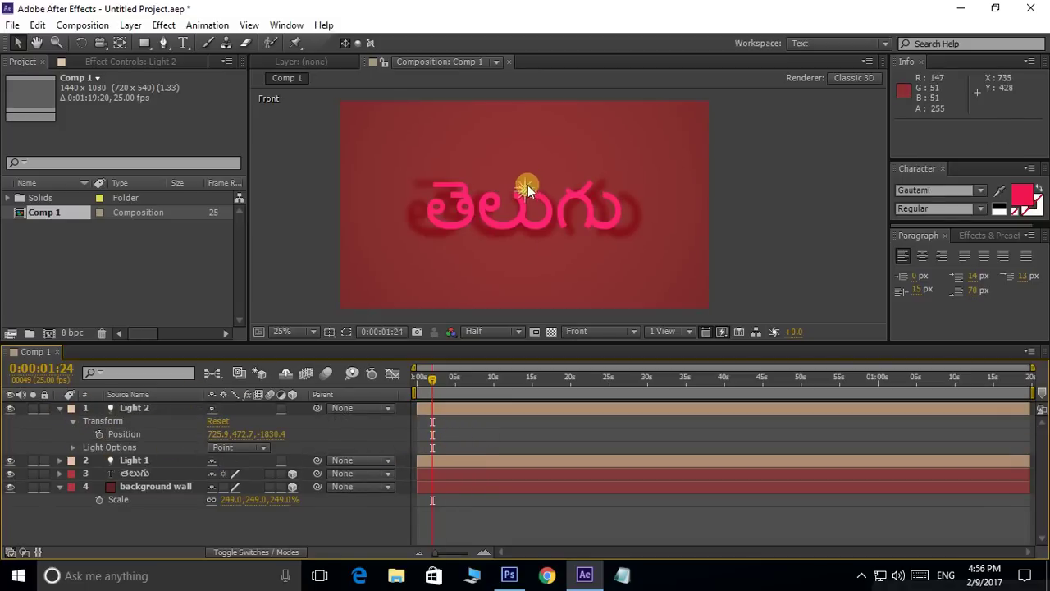
{"action": "left_click", "coordinate": [133, 408]}
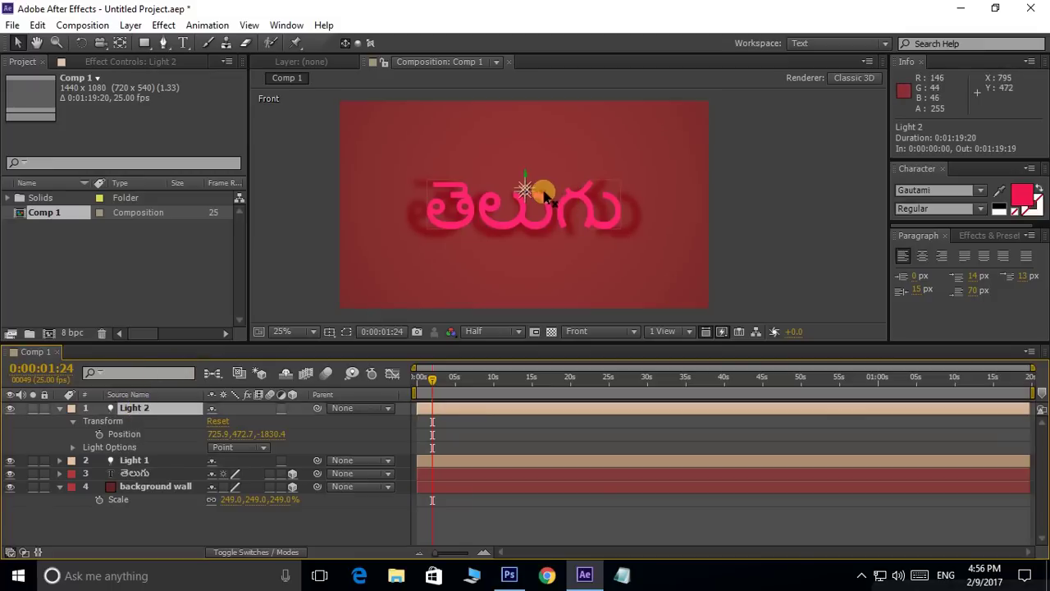
{"action": "mouse_move", "coordinate": [545, 197]}
{"action": "left_mouse_down"}
{"action": "mouse_move", "coordinate": [658, 127]}
{"action": "mouse_move", "coordinate": [648, 136]}
{"action": "mouse_move", "coordinate": [658, 141]}
{"action": "left_mouse_up"}
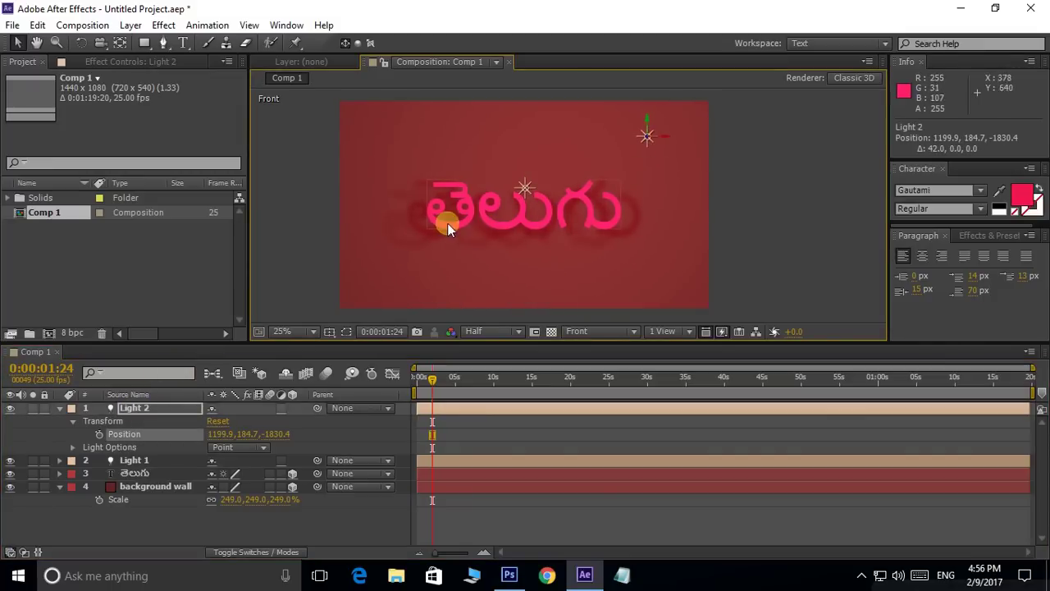
Preview the light animation from the start, then delete the Light 2 layer.
{"action": "left_click", "coordinate": [526, 187]}
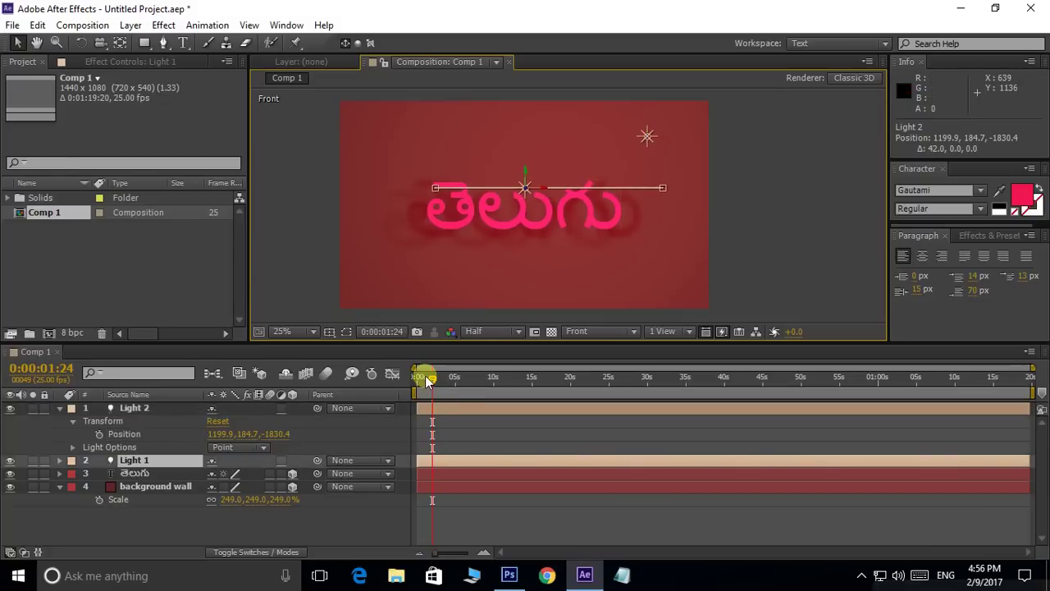
{"action": "left_click_drag", "start_coordinate": [431, 376], "coordinate": [312, 375]}
{"action": "left_click", "coordinate": [747, 216]}
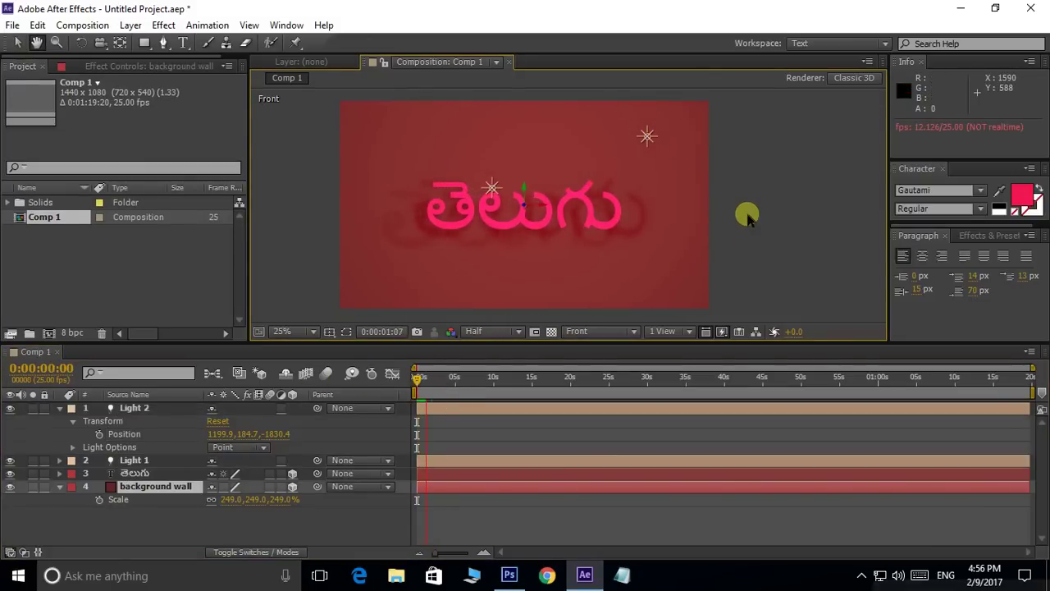
{"action": "key", "text": "space"}
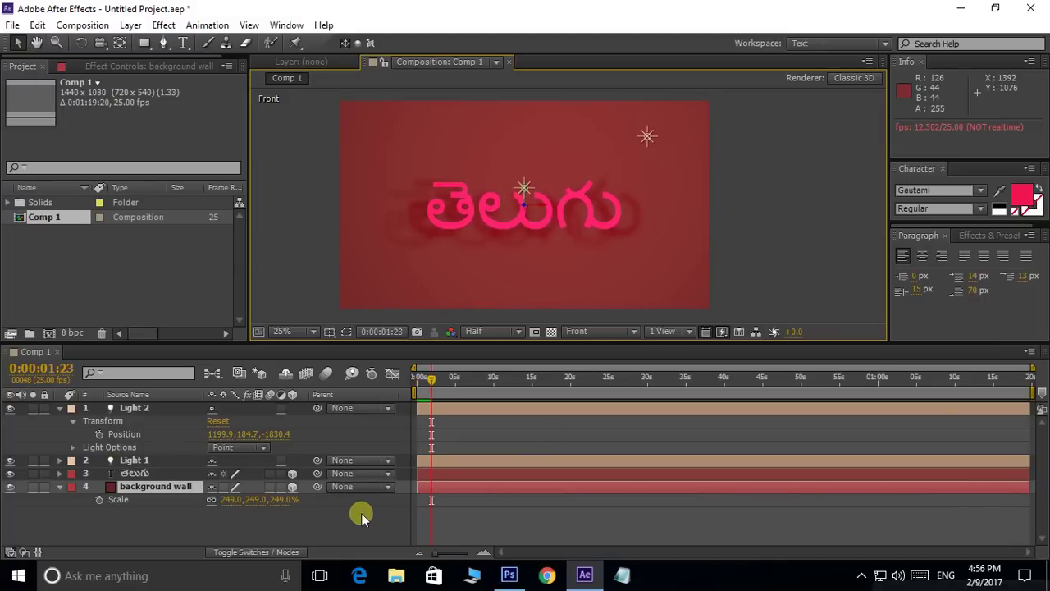
{"action": "left_click", "coordinate": [165, 408]}
{"action": "key", "text": "Delete"}
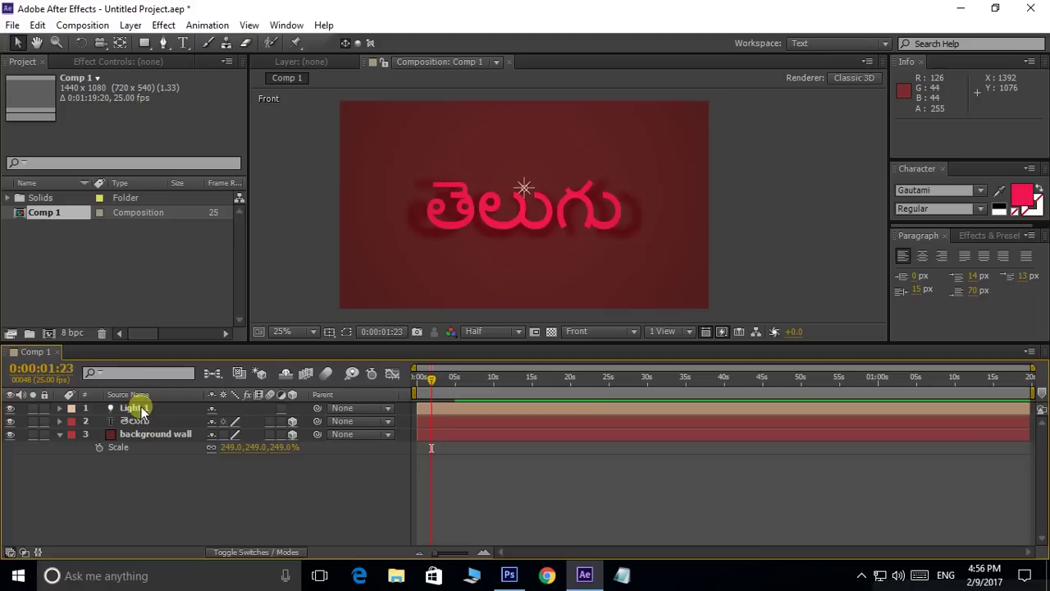
Make Light 1 an Ambient light with a bright, saturated green colour.
{"action": "double_click", "coordinate": [135, 408]}
{"action": "left_click", "coordinate": [878, 152]}
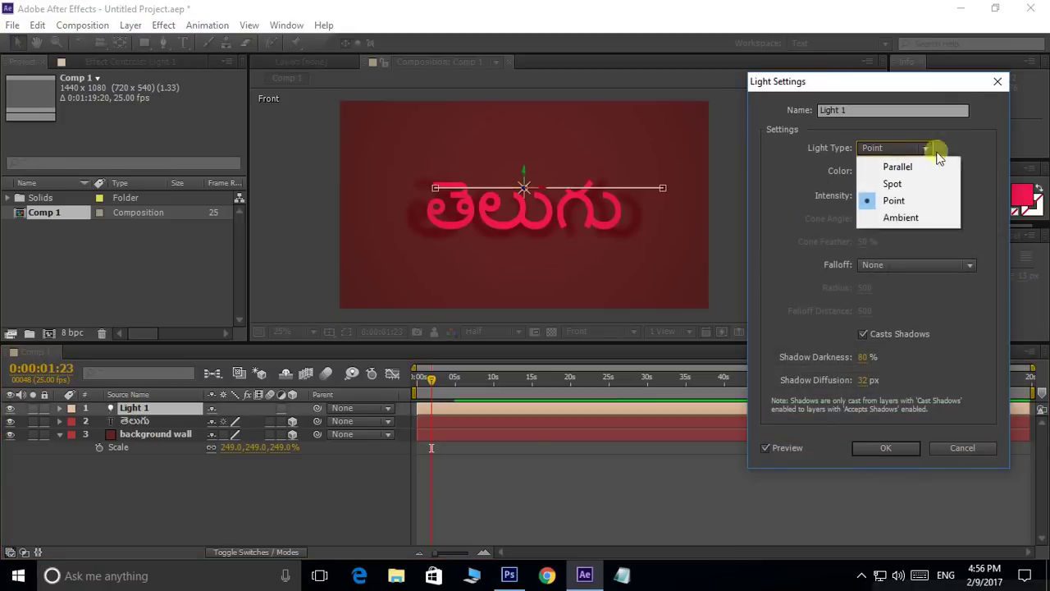
{"action": "left_click", "coordinate": [893, 218]}
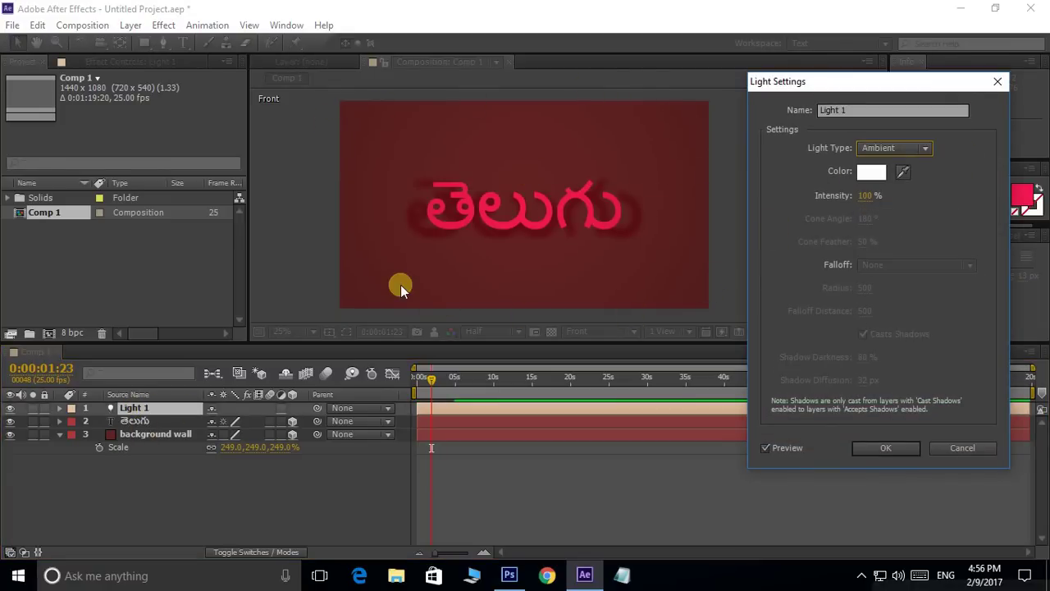
{"action": "left_click", "coordinate": [871, 171]}
{"action": "left_click_drag", "start_coordinate": [452, 300], "coordinate": [452, 347]}
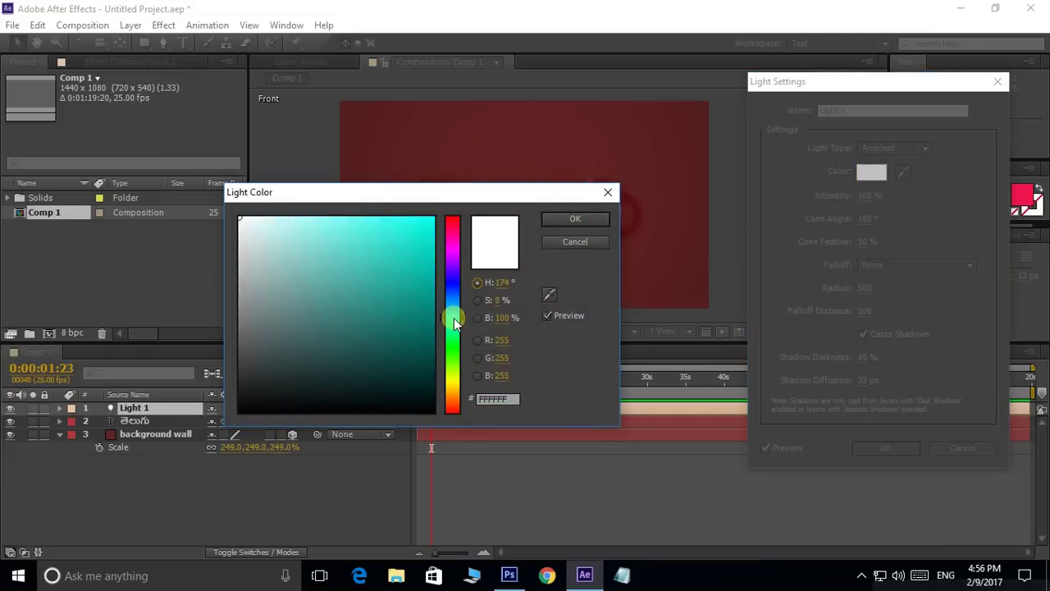
{"action": "left_click", "coordinate": [347, 277]}
{"action": "left_click_drag", "start_coordinate": [366, 267], "coordinate": [376, 203]}
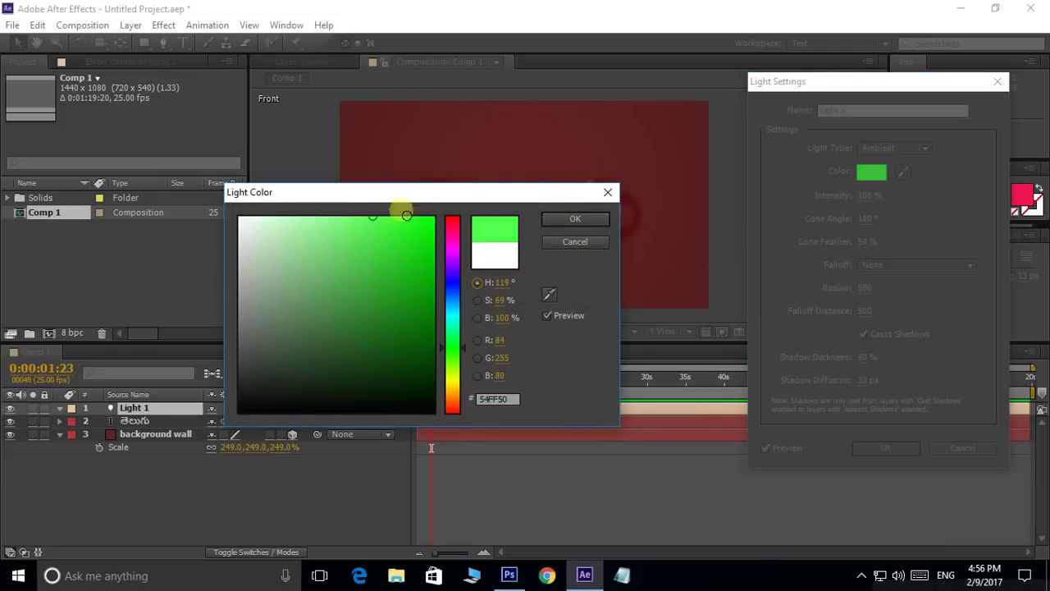
{"action": "left_click", "coordinate": [574, 219]}
{"action": "left_click", "coordinate": [886, 447]}
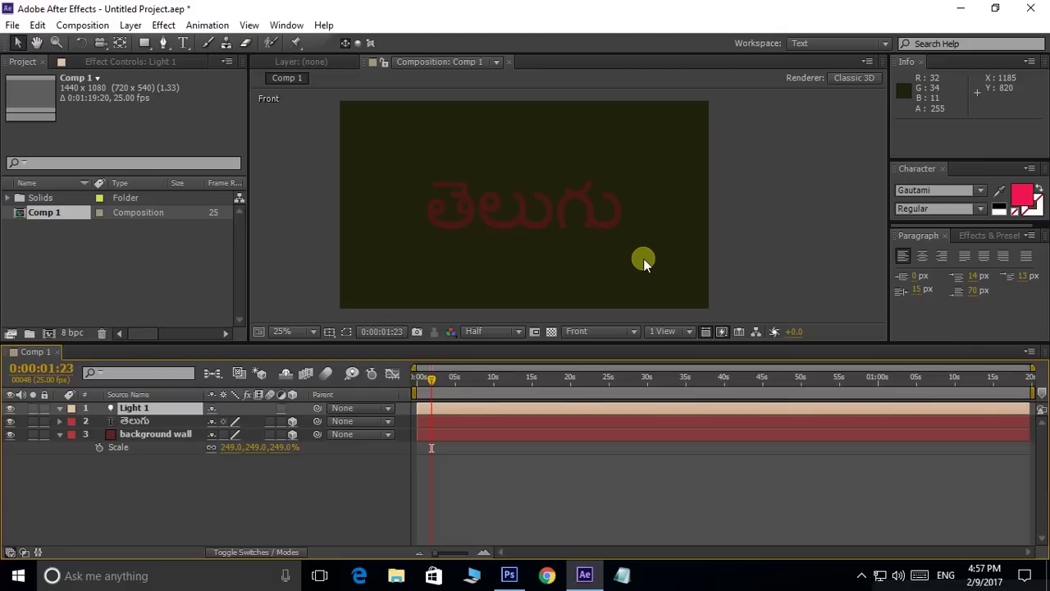
Set the green ambient Light 1's intensity to 500%, keeping the Ambient type.
{"action": "double_click", "coordinate": [150, 412]}
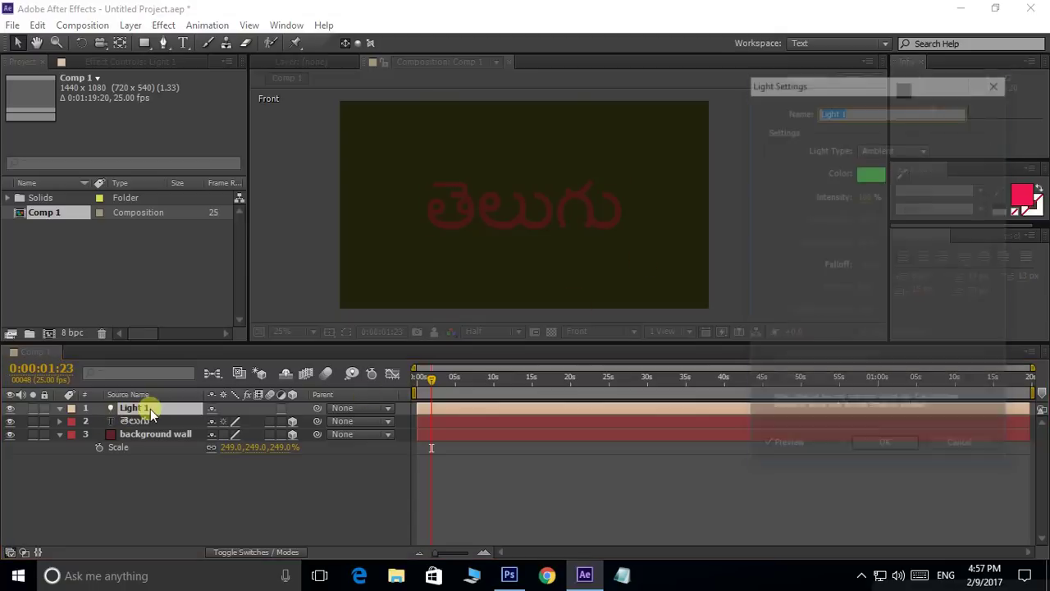
{"action": "left_click", "coordinate": [911, 149]}
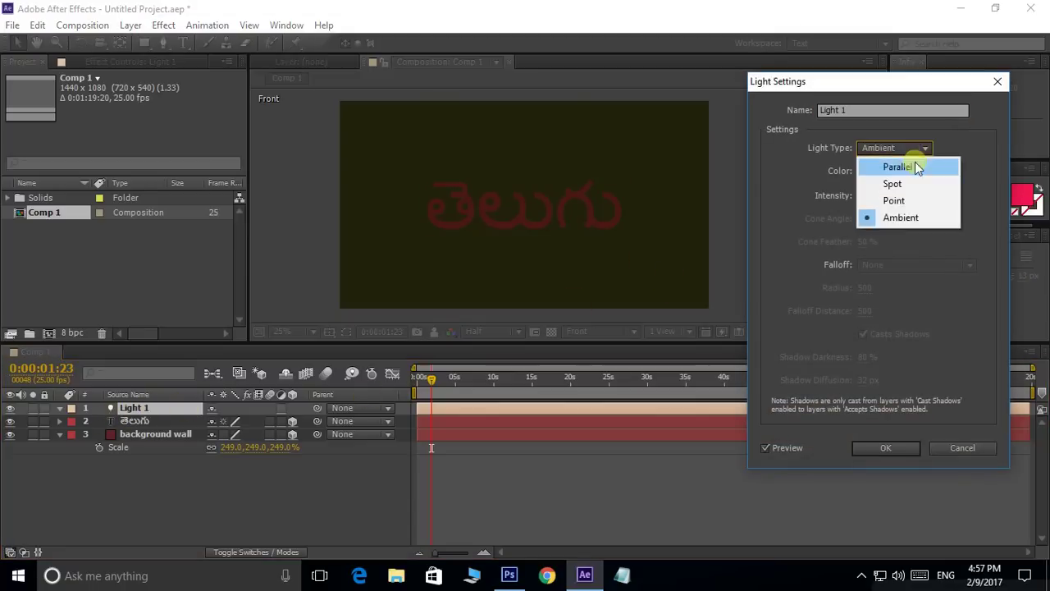
{"action": "left_click", "coordinate": [921, 217]}
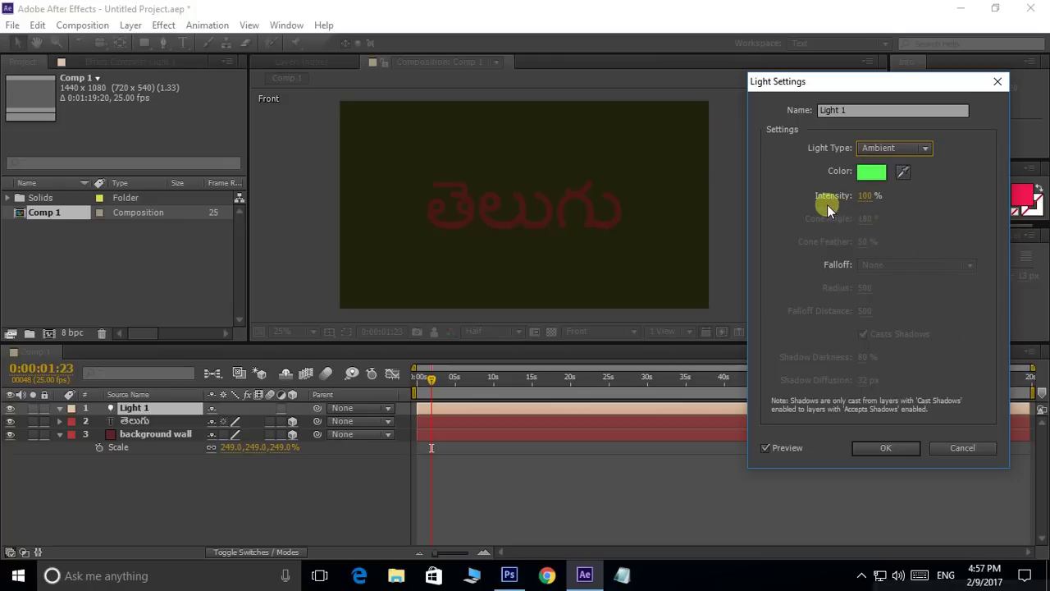
{"action": "left_click", "coordinate": [870, 198]}
{"action": "type", "text": "500"}
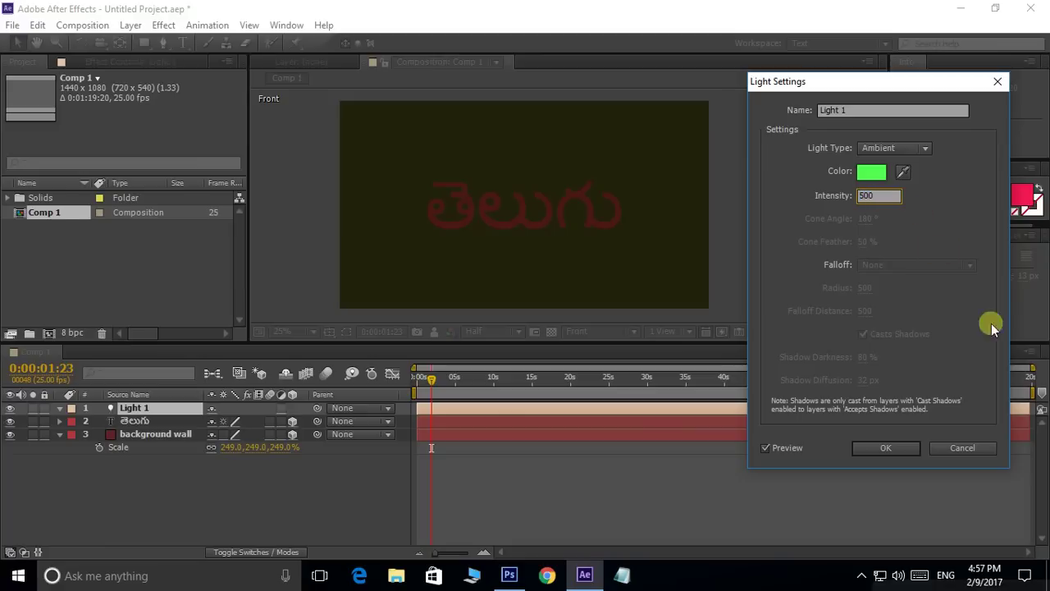
{"action": "left_click", "coordinate": [876, 449]}
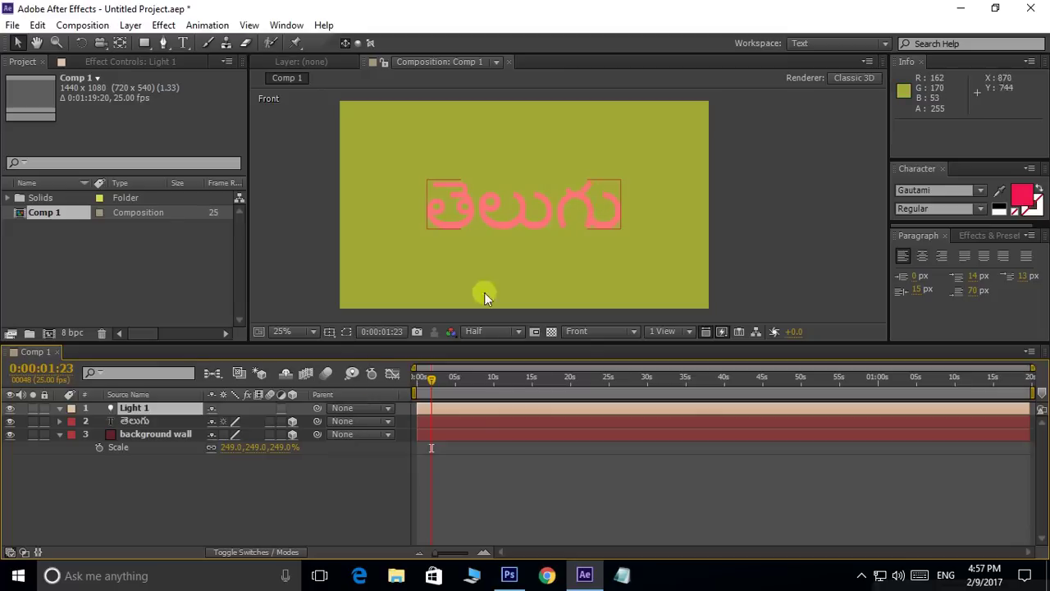
{"action": "left_click", "coordinate": [149, 409]}
Reopen Light 1's Light Settings, move the dialog up-left, and show the Light Type list.
{"action": "double_click", "coordinate": [148, 409]}
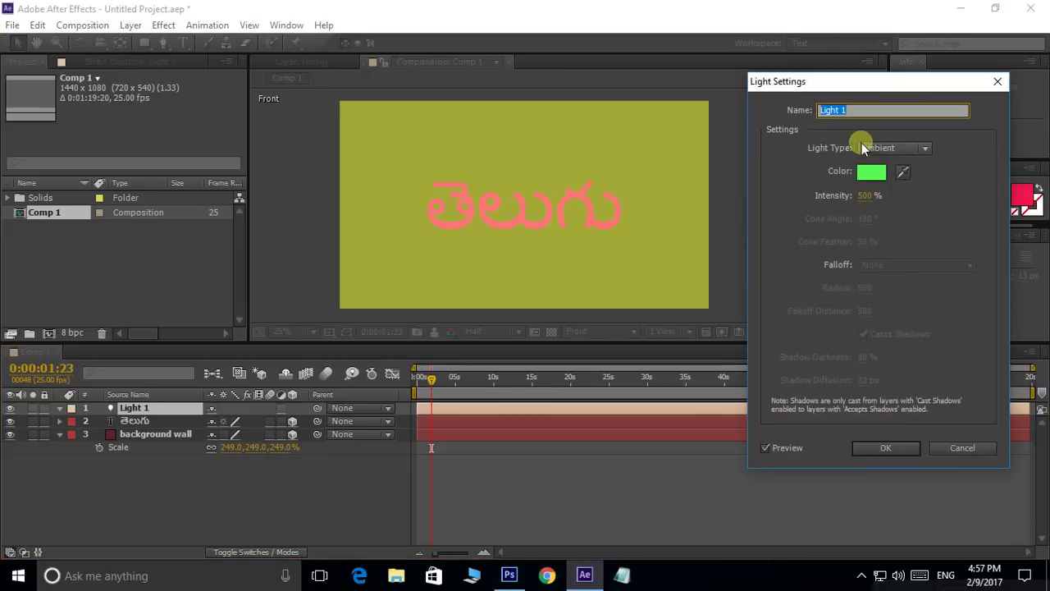
{"action": "left_click", "coordinate": [877, 147]}
{"action": "left_click", "coordinate": [905, 217]}
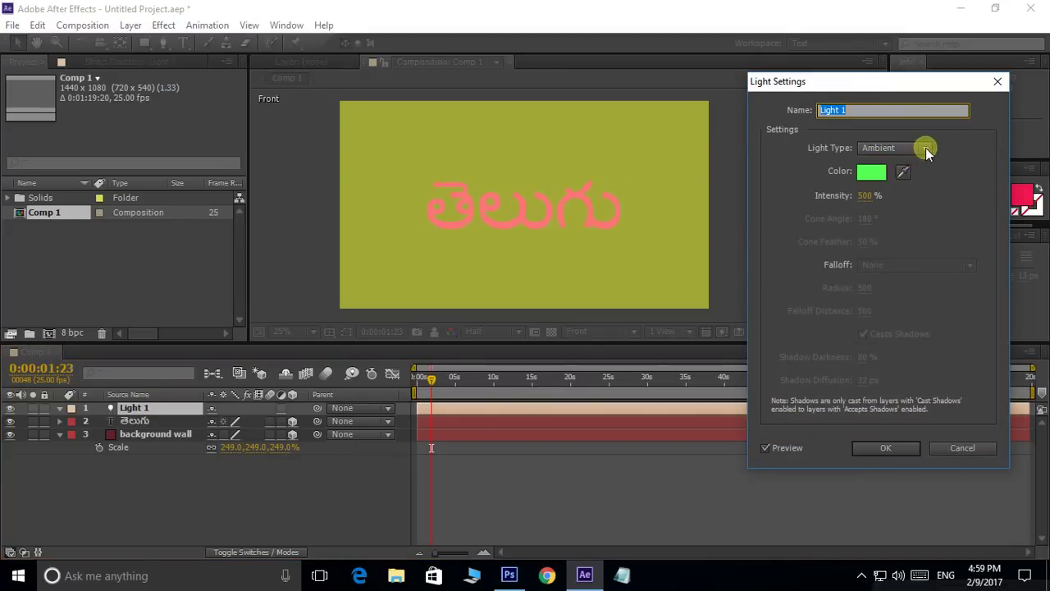
{"action": "left_click", "coordinate": [923, 150]}
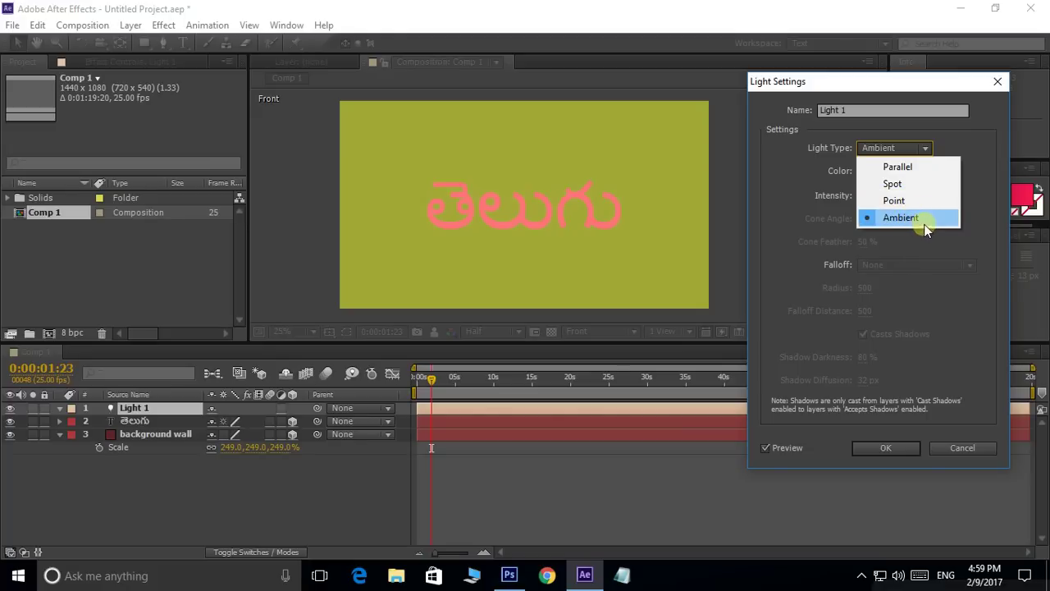
{"action": "left_click_drag", "start_coordinate": [908, 77], "coordinate": [837, 60]}
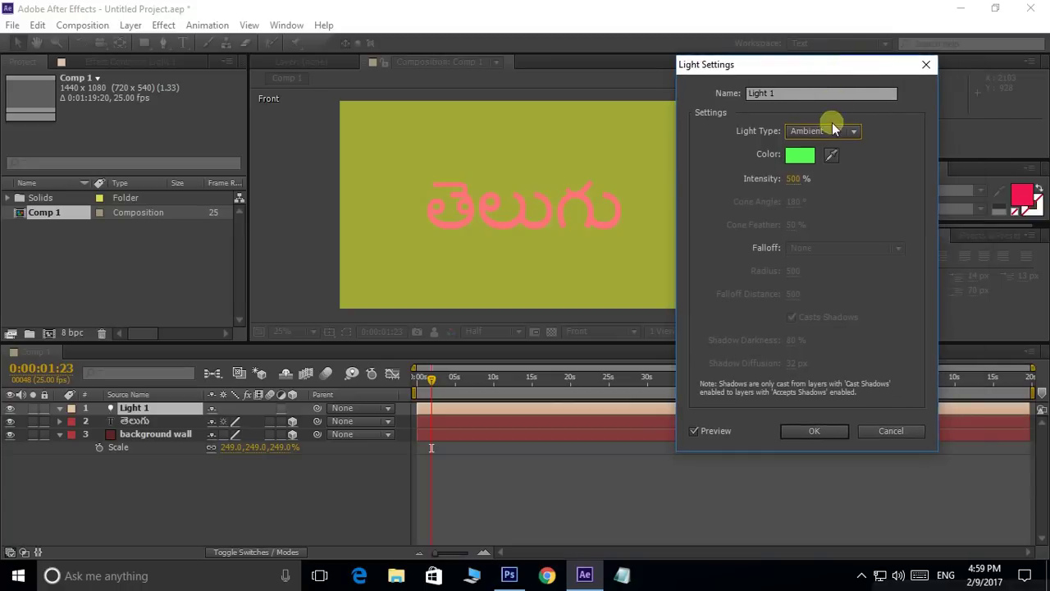
{"action": "left_click", "coordinate": [832, 132]}
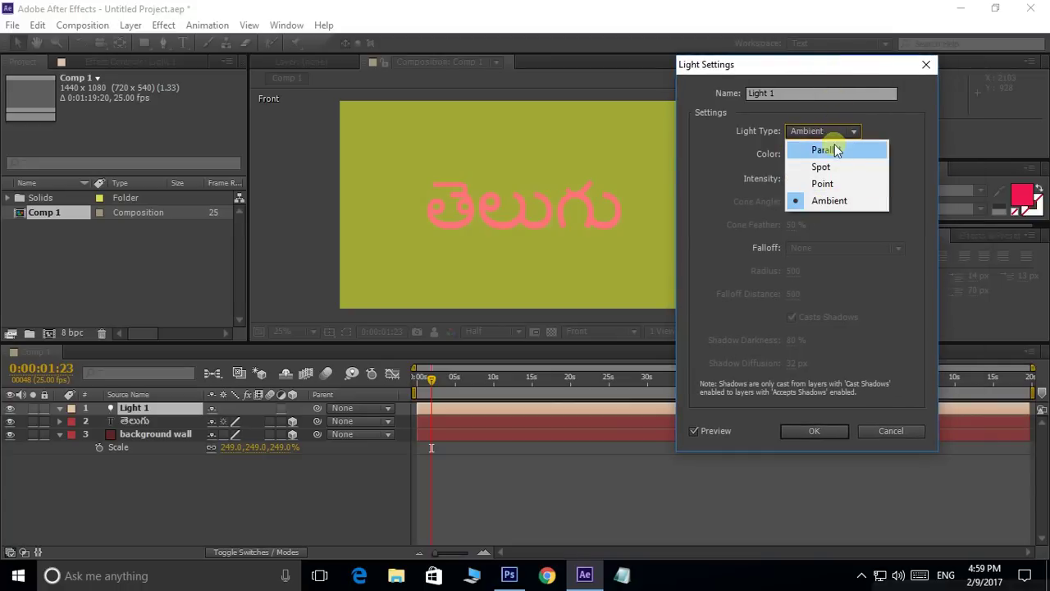